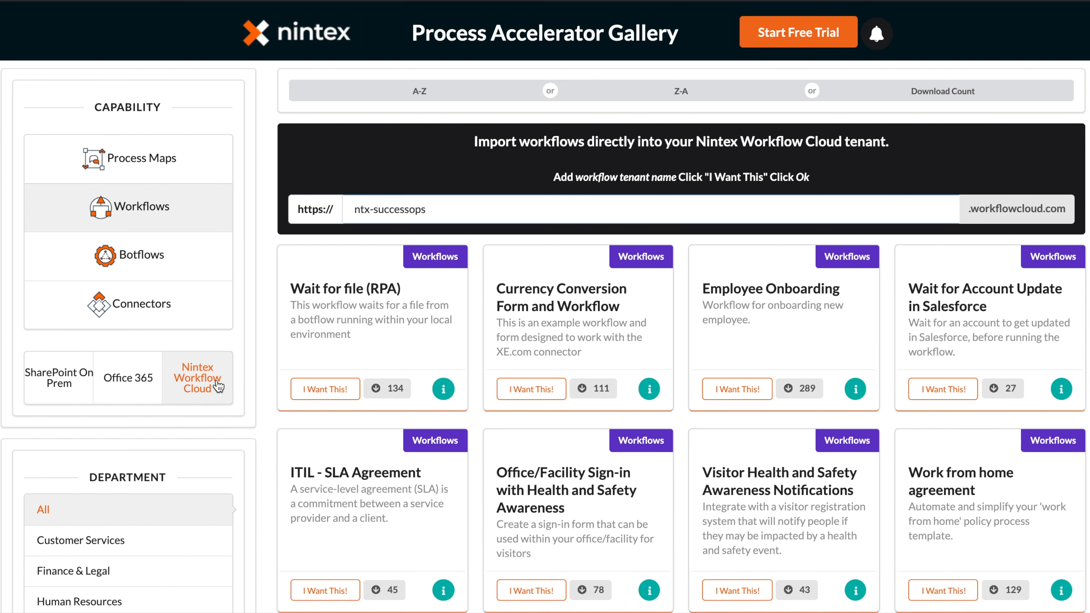
Browse the Nintex Workflow Cloud workflow templates in the gallery.
scroll(601, 329, down, 15)
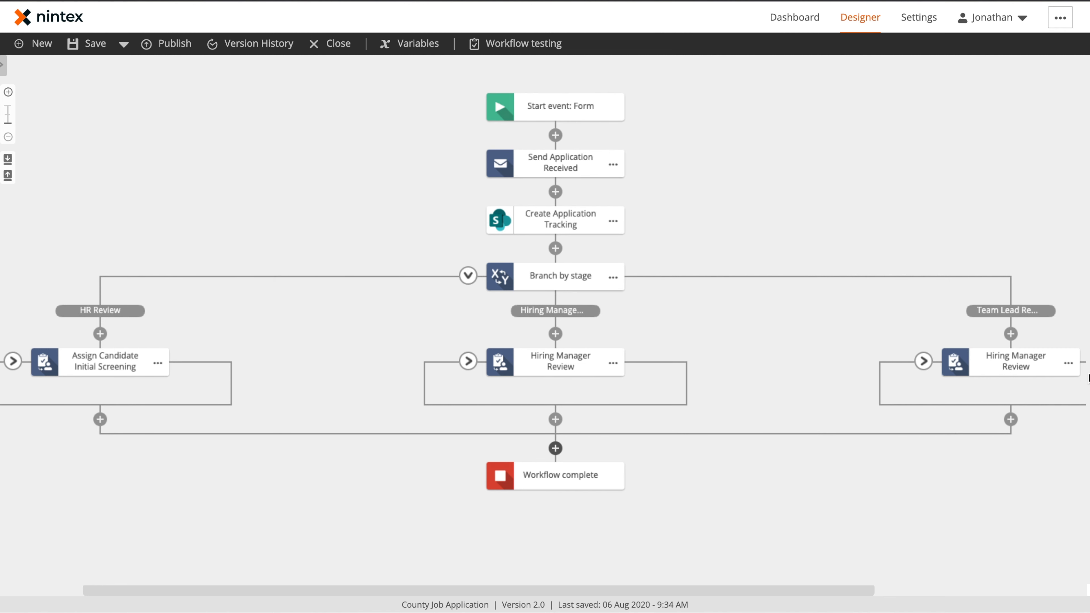
Rename the Hiring Manager Review task in the Team Lead Review branch as "Team Lead Review".
click(1071, 363)
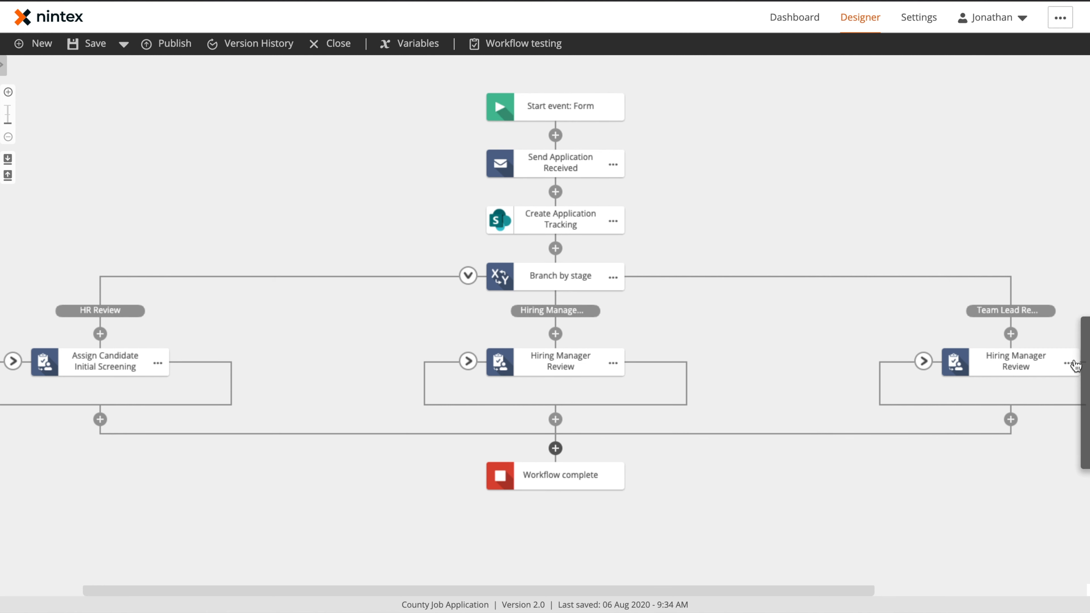
click(1088, 357)
text(Tr)
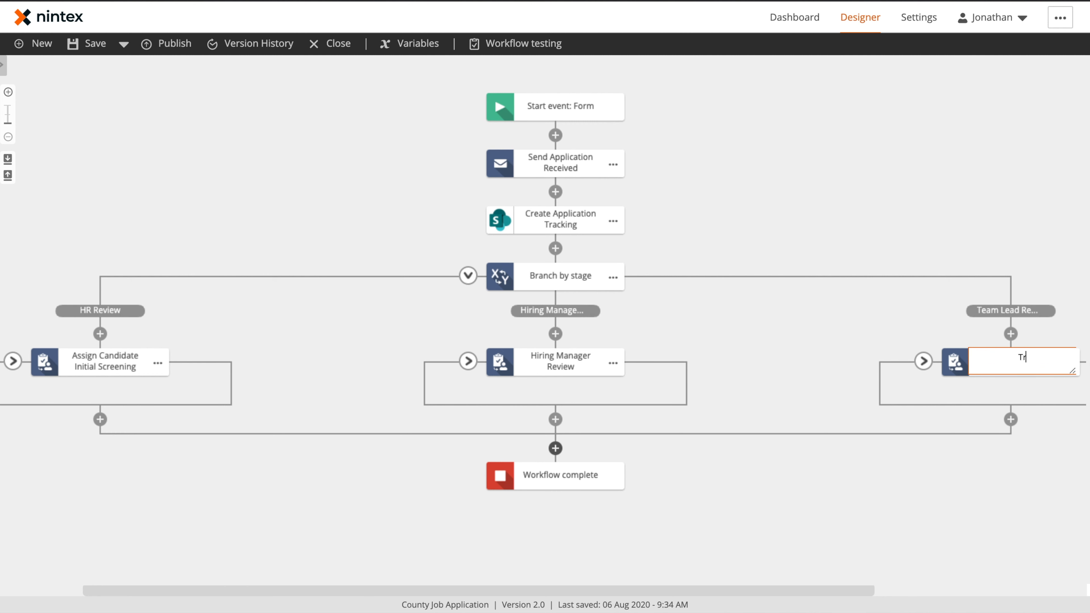
text(am Lead Review)
click(775, 456)
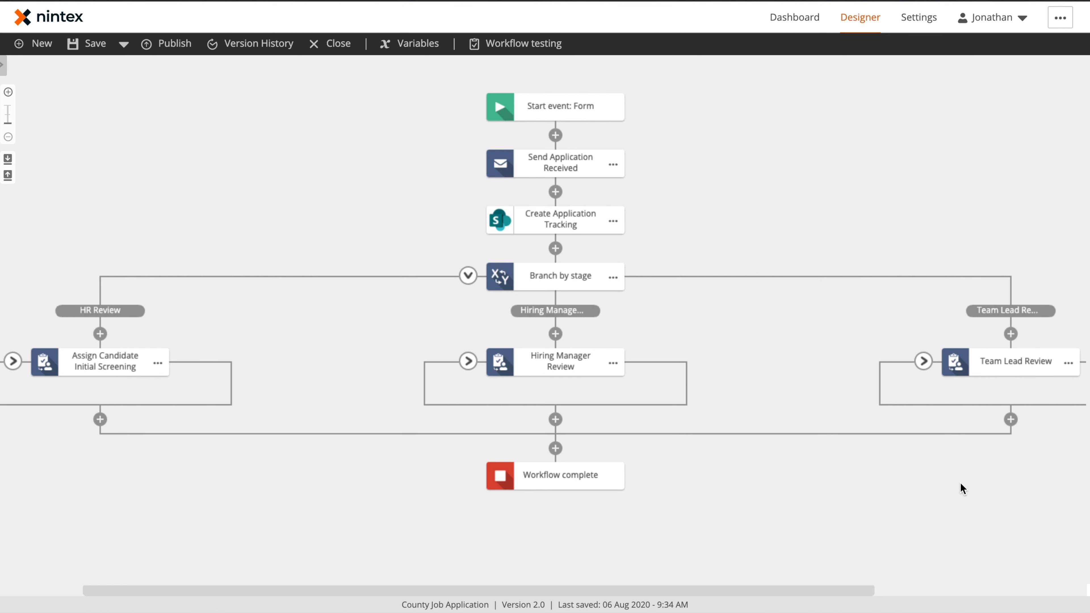
Expand the Assign Candidate Initial Screening, Hiring Manager Review and Team Lead Review tasks to examine their Reject and Approve paths.
click(12, 361)
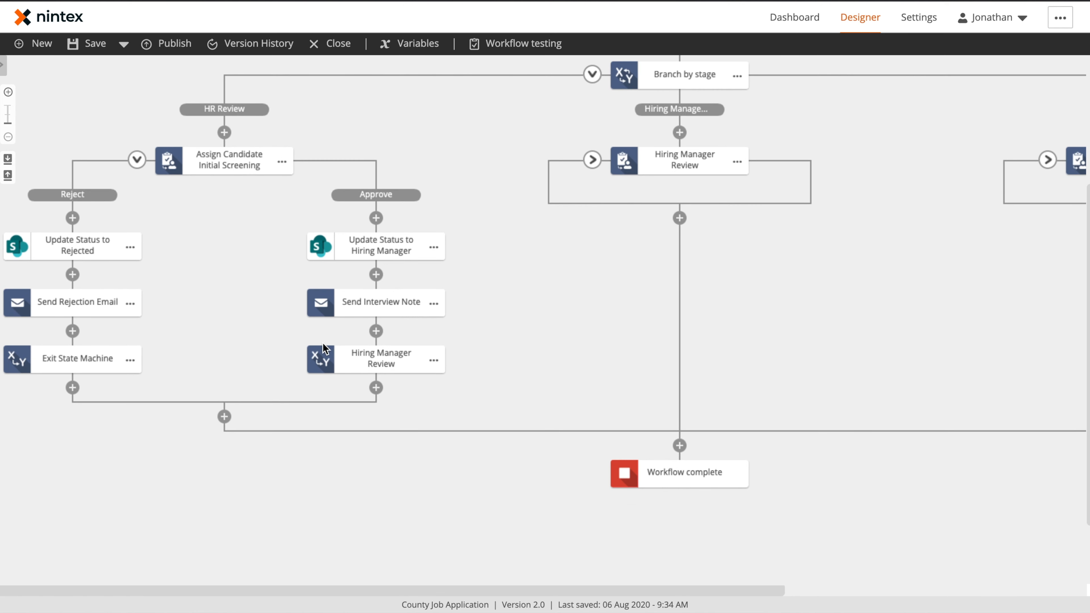
click(592, 160)
drag(737, 348, 638, 348)
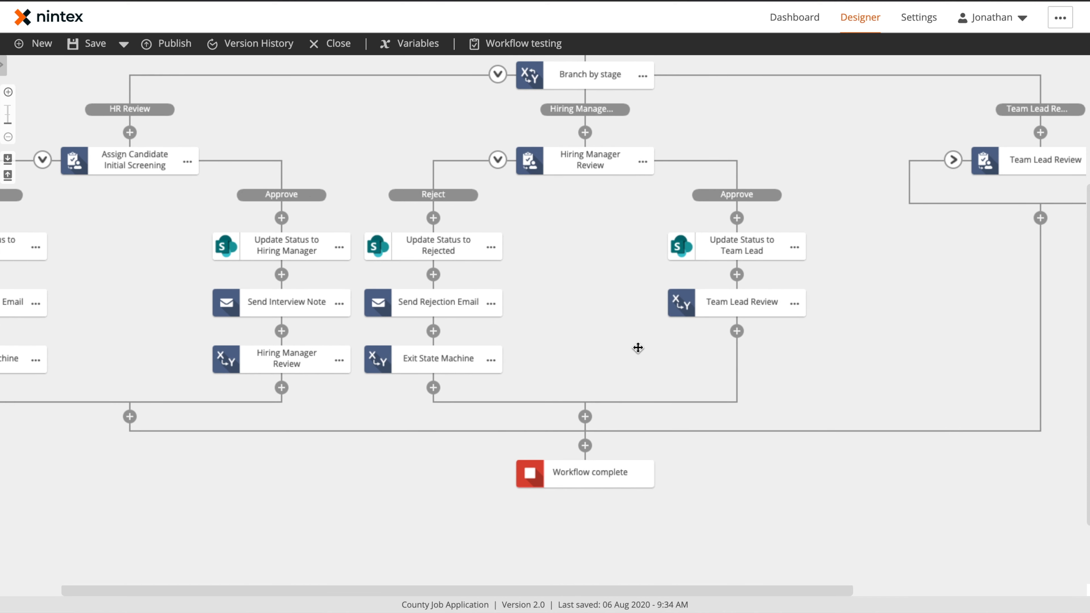
click(953, 160)
drag(999, 291, 857, 445)
drag(631, 191, 731, 377)
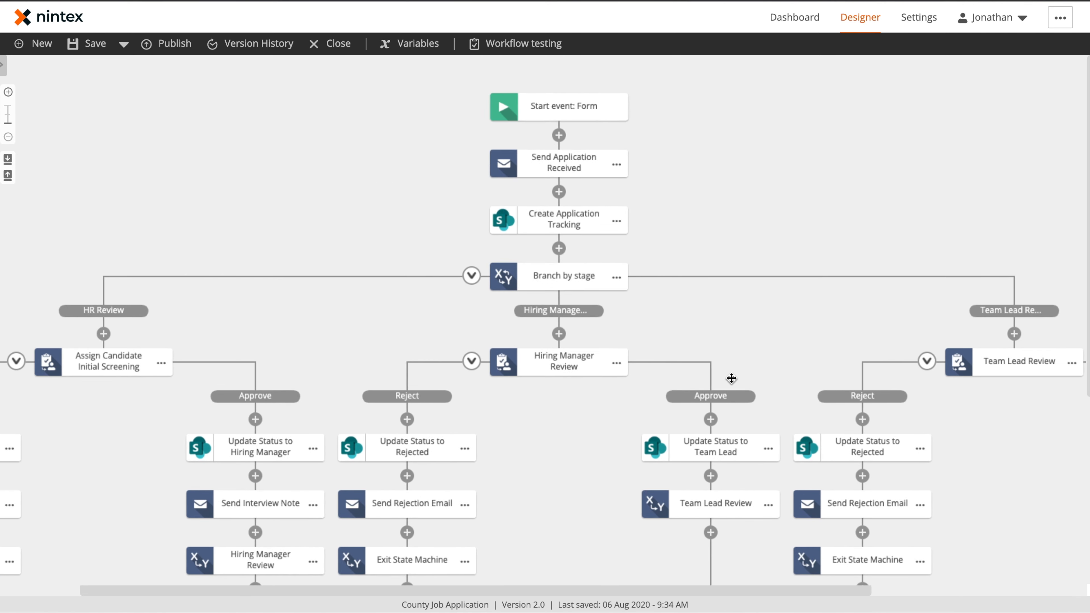
Open the start event's form for design and display its Employment Application page.
click(565, 105)
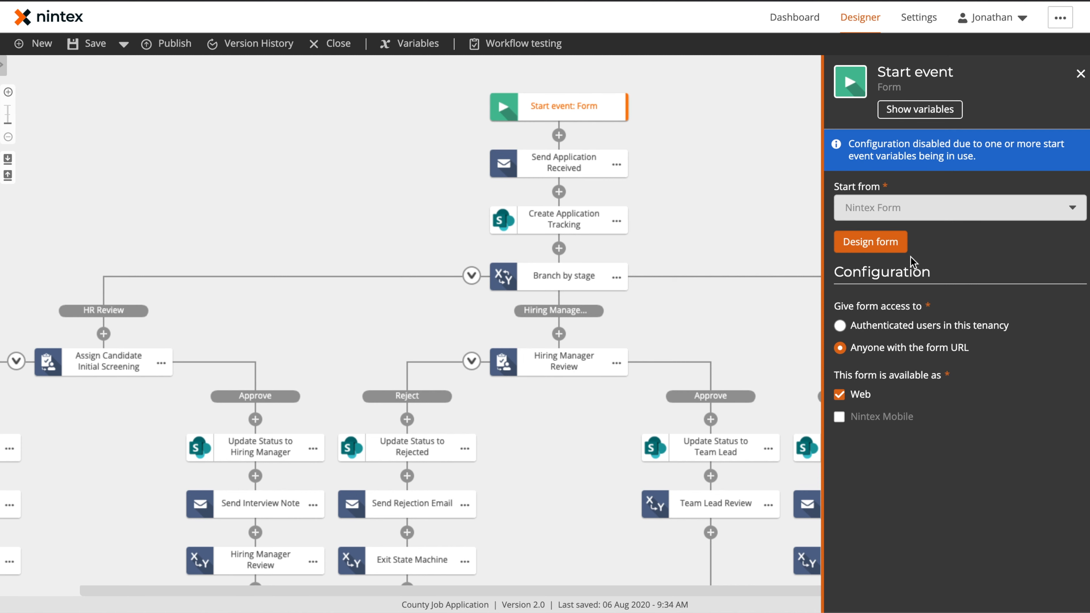
click(885, 234)
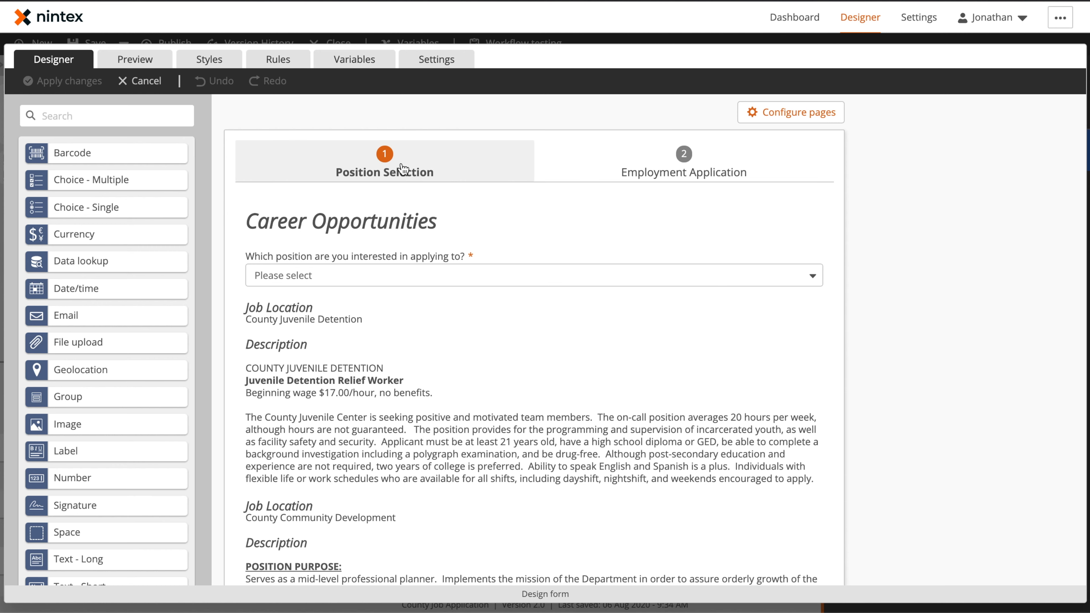
click(720, 170)
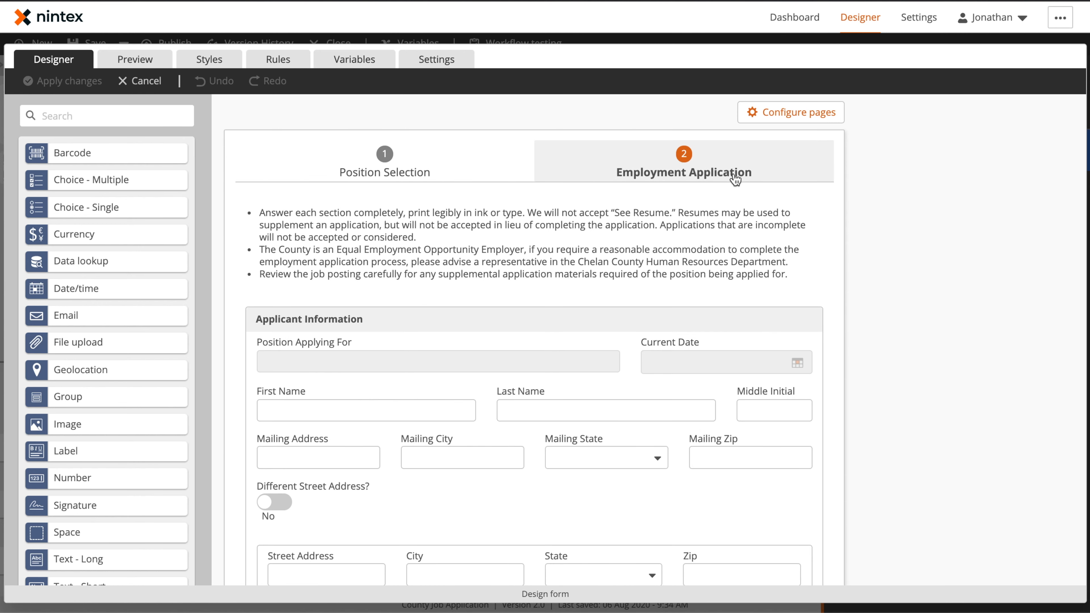
Examine the job descriptions for all positions on the form's Position Selection page.
click(401, 161)
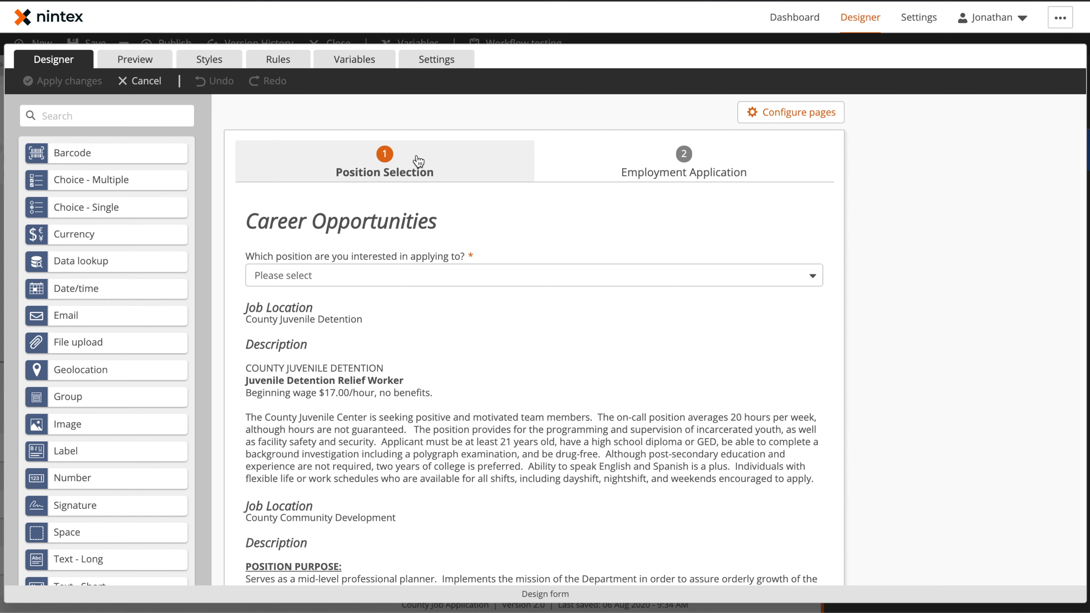
scroll(528, 299, down, 3)
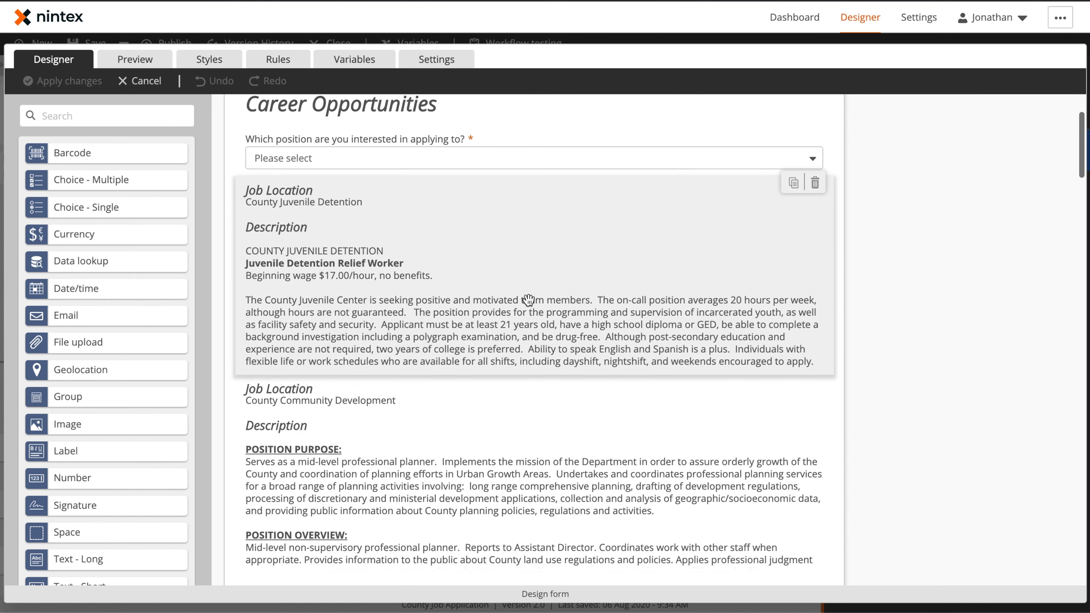
scroll(528, 299, down, 15)
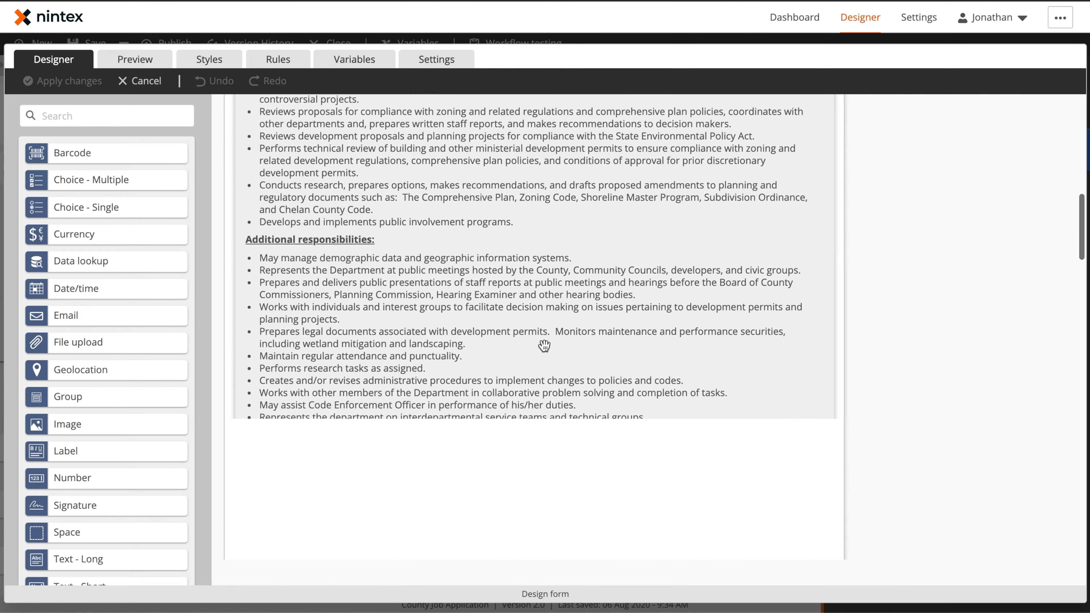
scroll(544, 345, down, 5)
scroll(562, 370, down, 15)
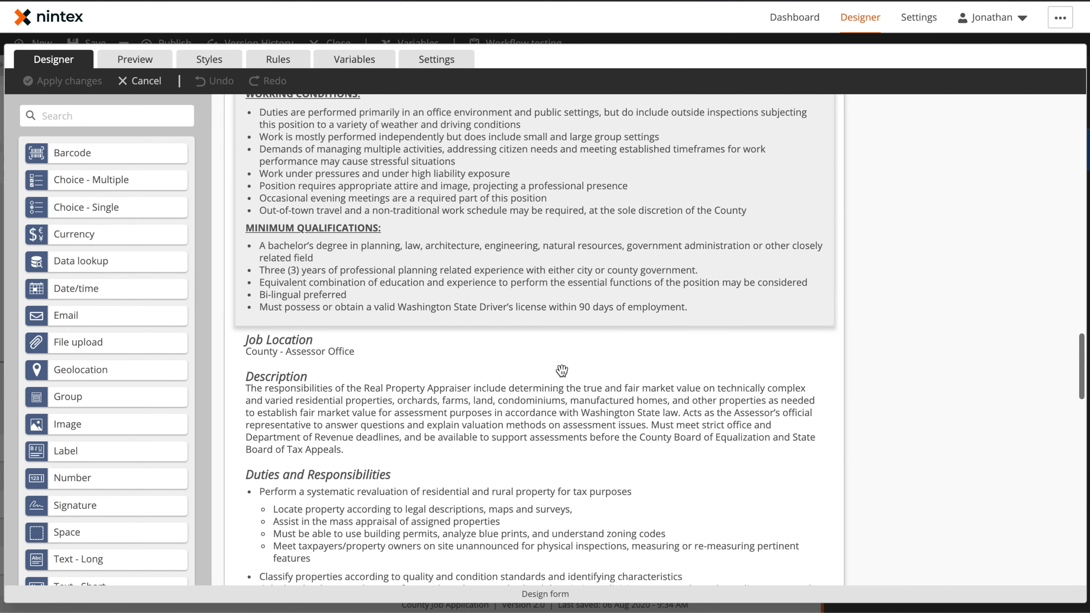
scroll(562, 370, down, 10)
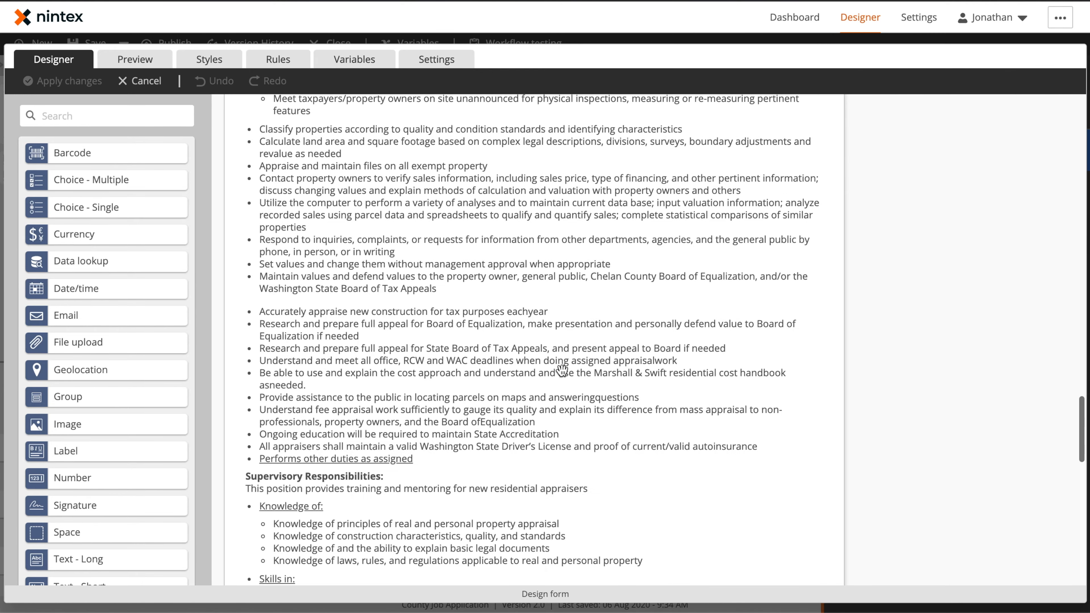
scroll(561, 370, down, 8)
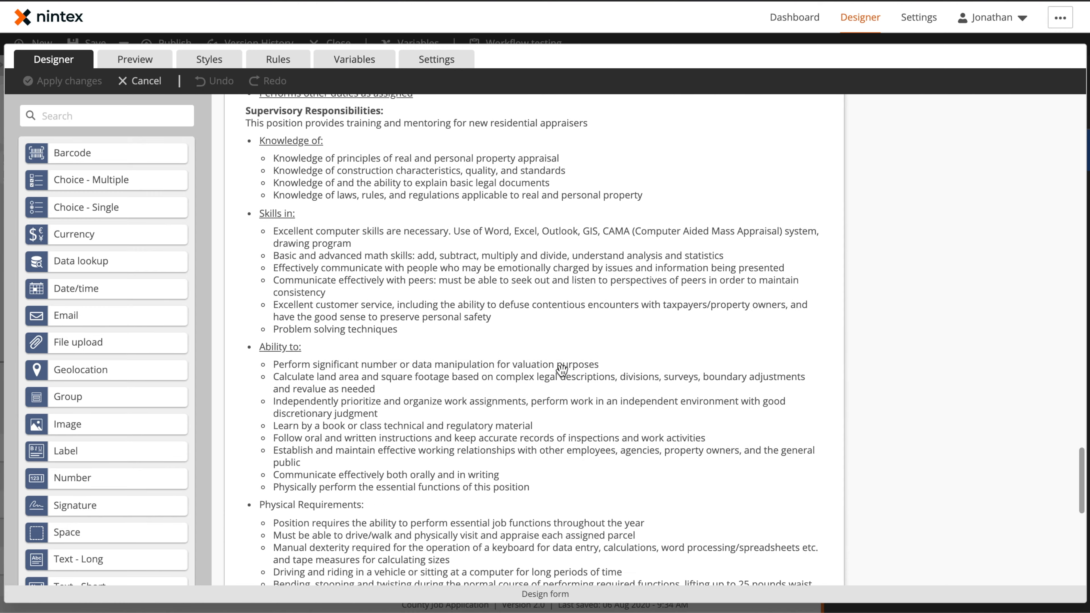
scroll(562, 370, down, 11)
scroll(562, 370, up, 20)
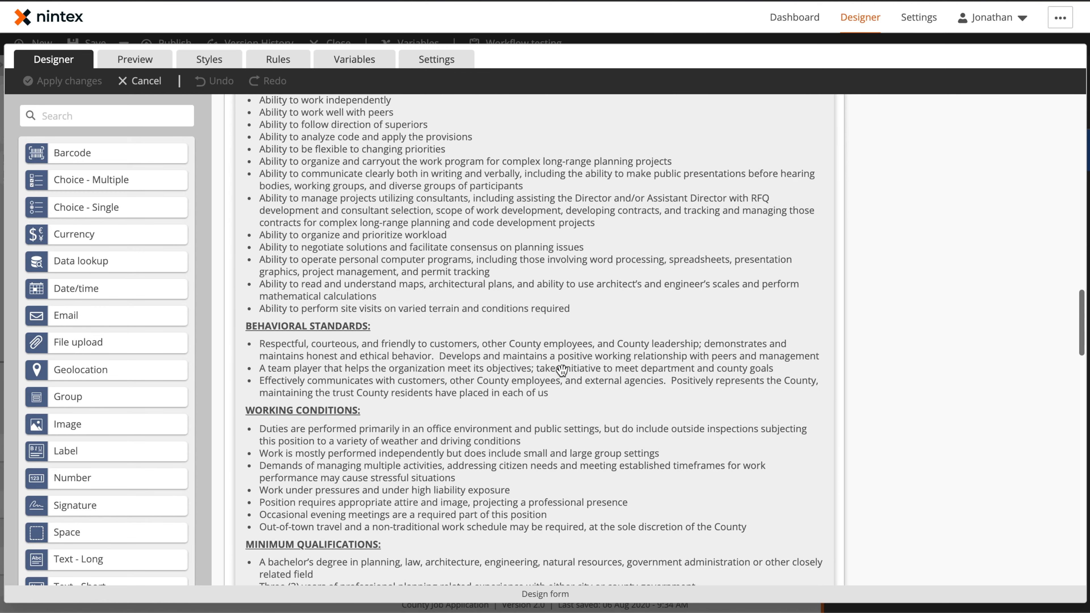
scroll(562, 370, up, 20)
scroll(562, 370, up, 15)
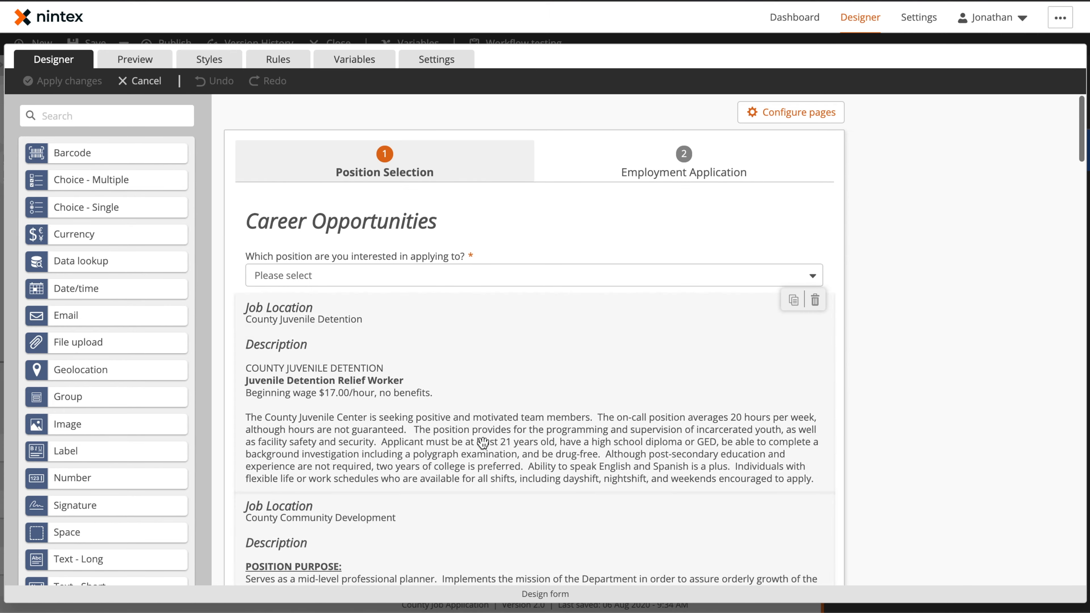
Review the Juvenile Detention Relief Worker label's text in the expanded rich text editor, and close it without changes.
click(479, 395)
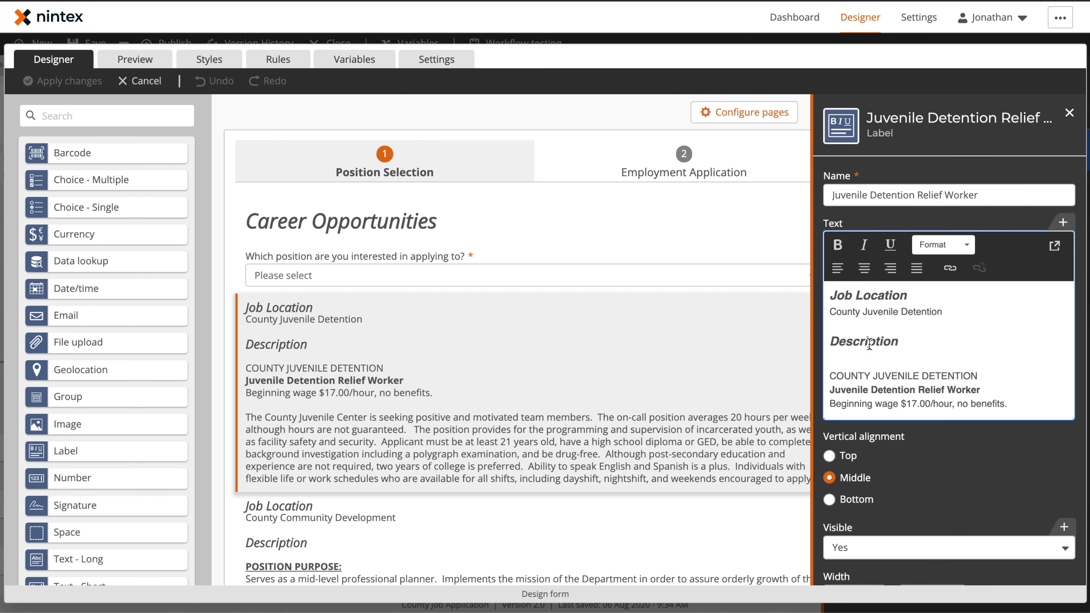
click(1055, 246)
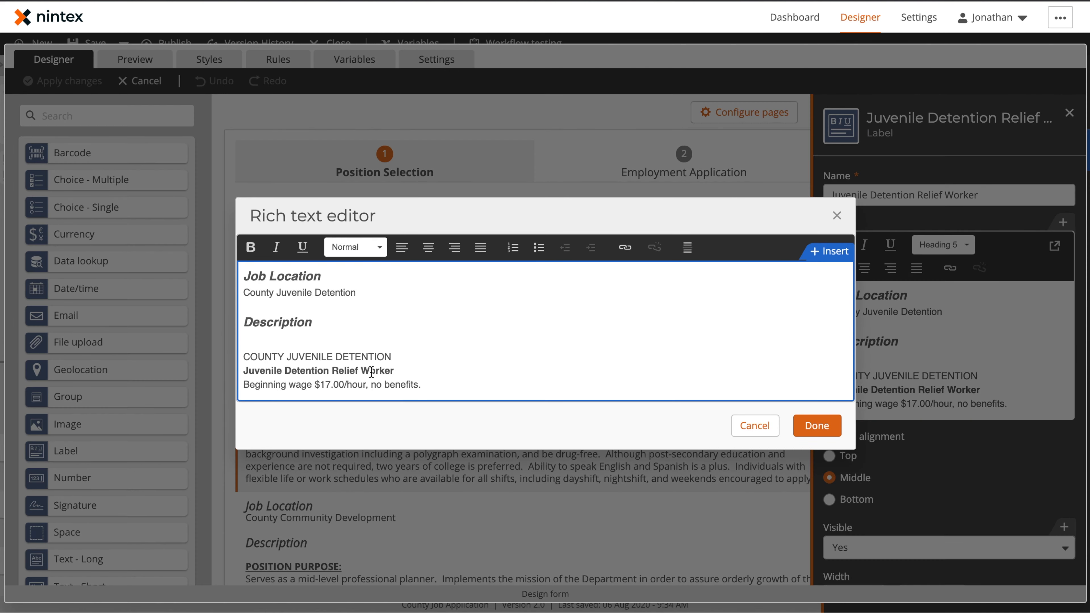
scroll(403, 318, down, 3)
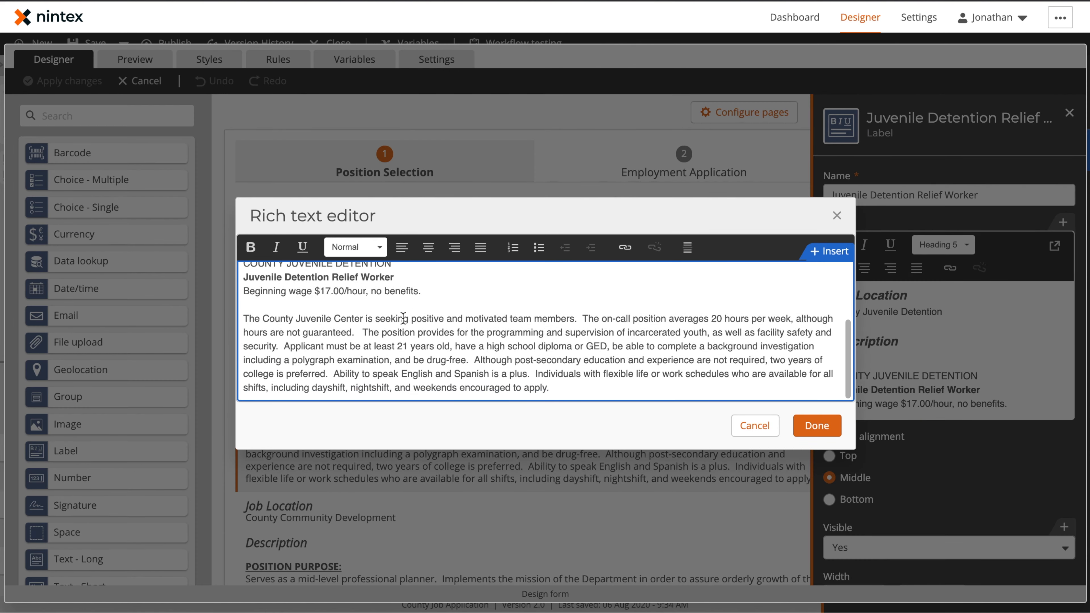
scroll(402, 317, up, 3)
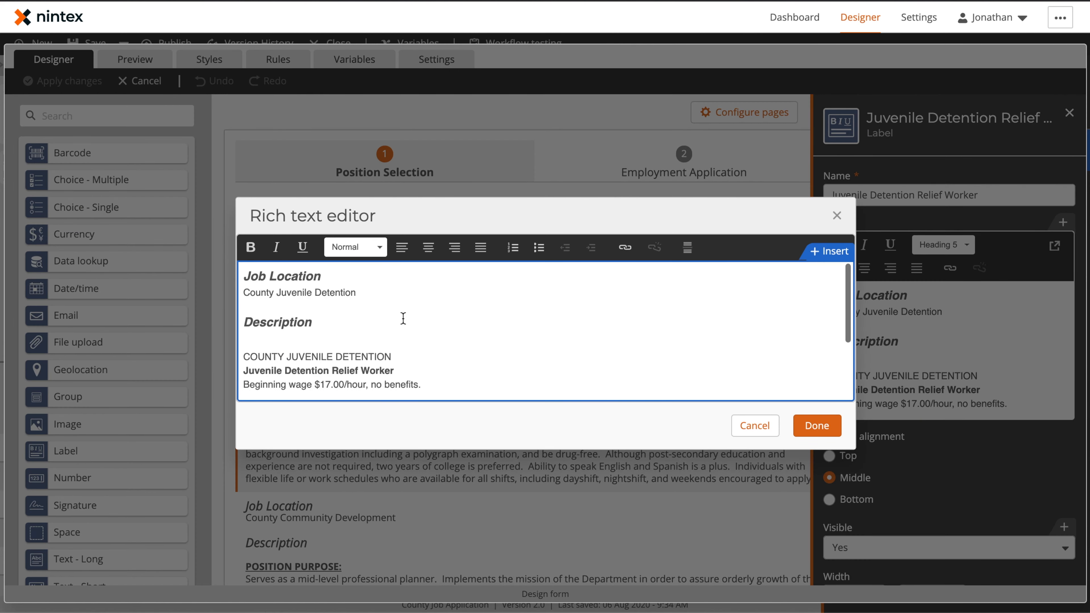
click(755, 427)
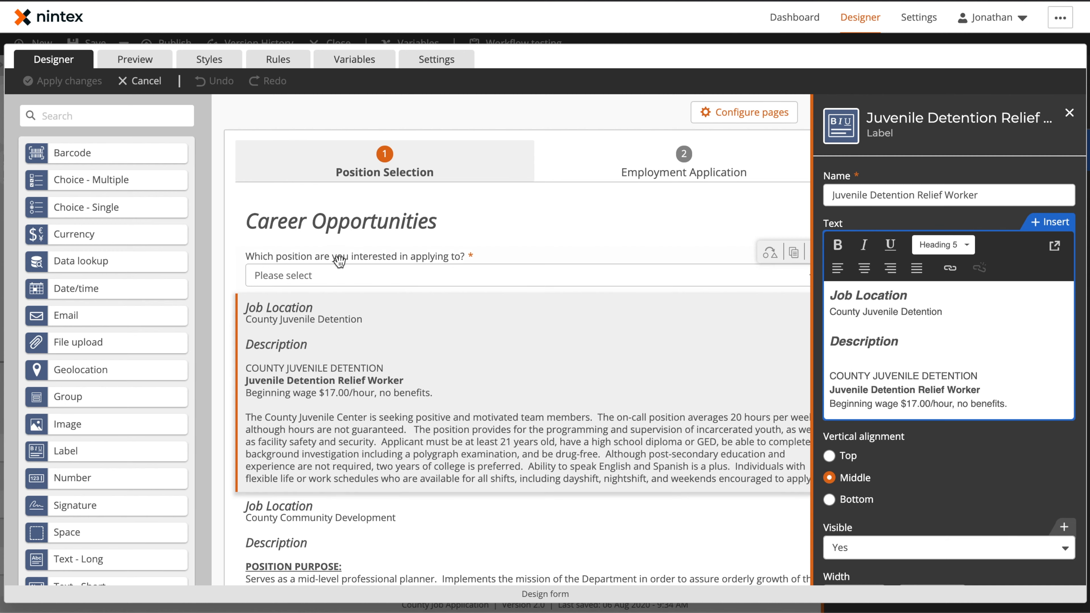
Open the settings of the "Which position are you interested in applying to?" choice field and examine its comma-separated options.
click(409, 275)
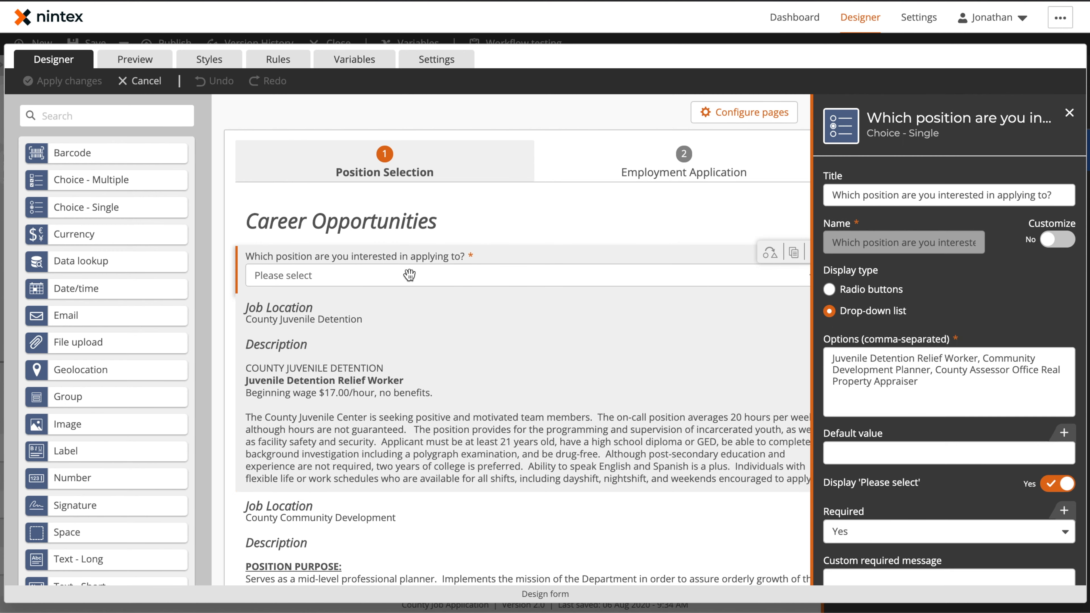
click(928, 384)
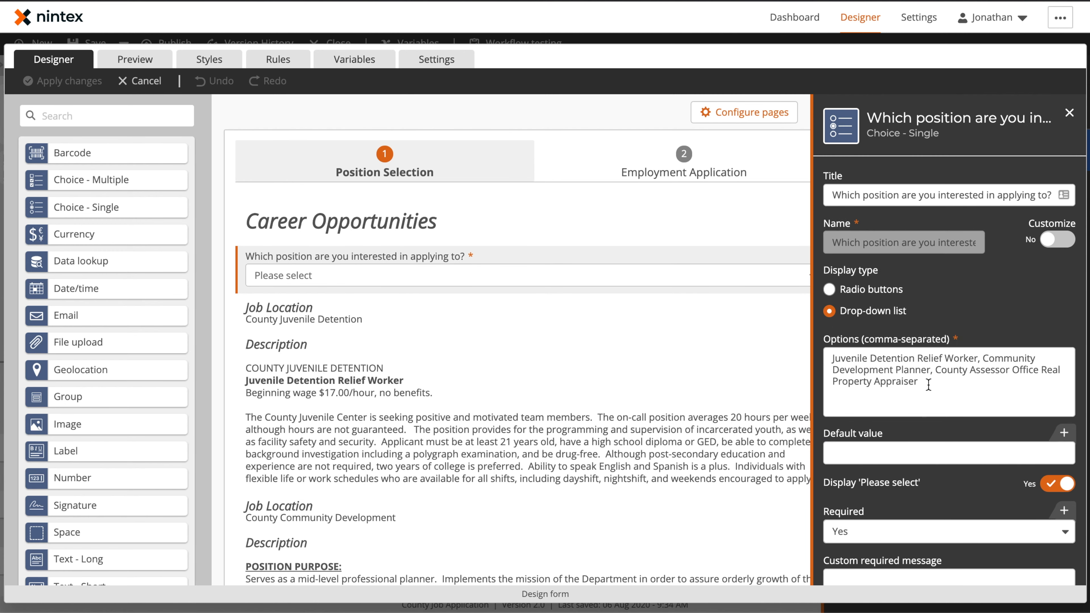
Preview the form with Juvenile Detention Relief Worker and with Community Development Planner selected, and set the apply-for confirmation to Yes.
click(137, 61)
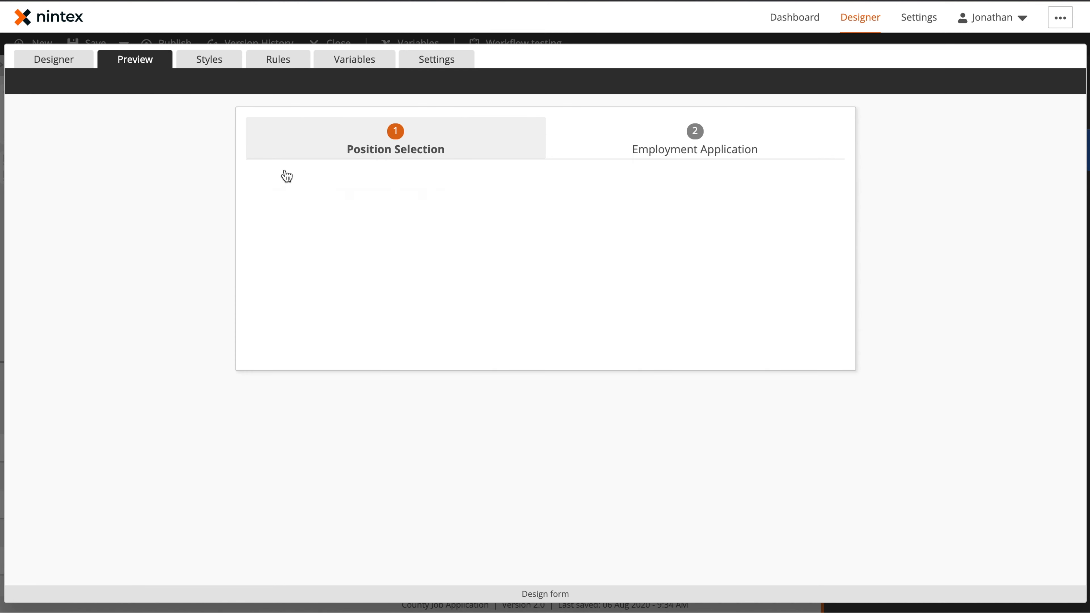
click(433, 243)
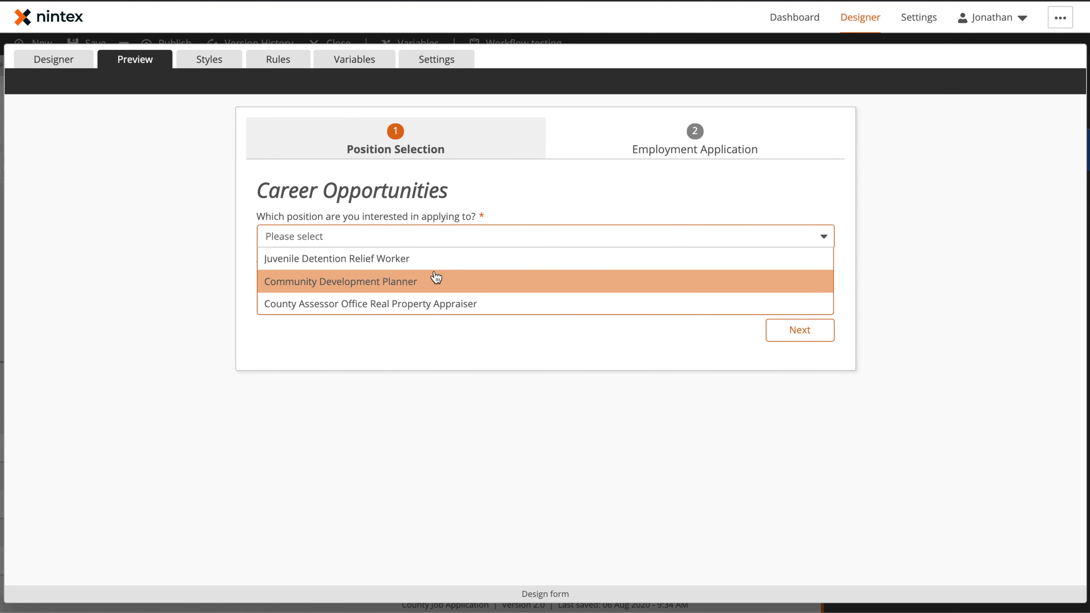
click(434, 262)
click(421, 245)
click(420, 281)
scroll(444, 353, down, 3)
scroll(444, 353, down, 18)
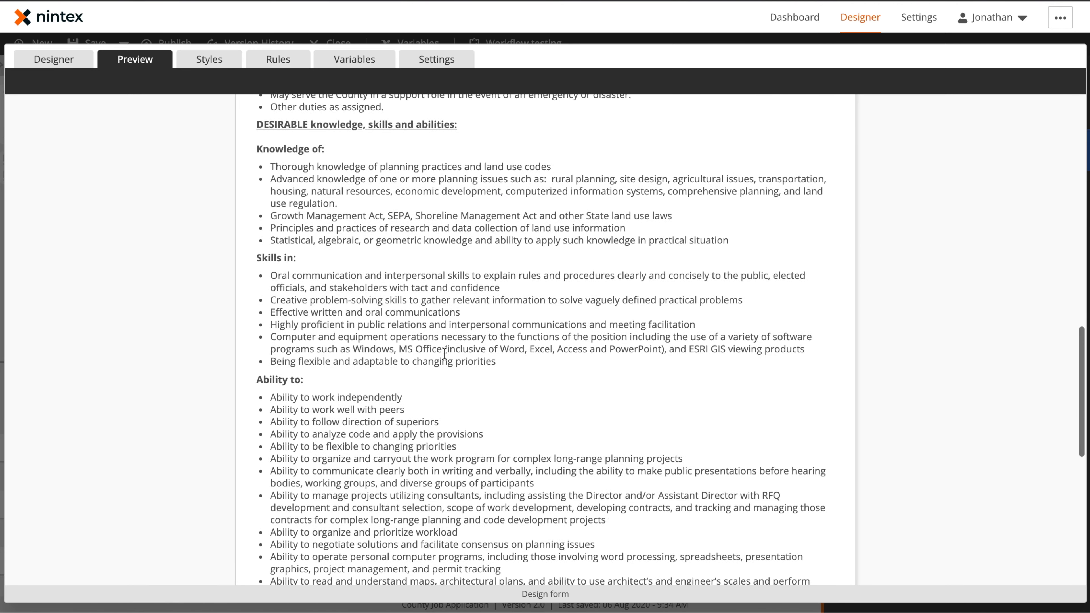
scroll(444, 353, down, 10)
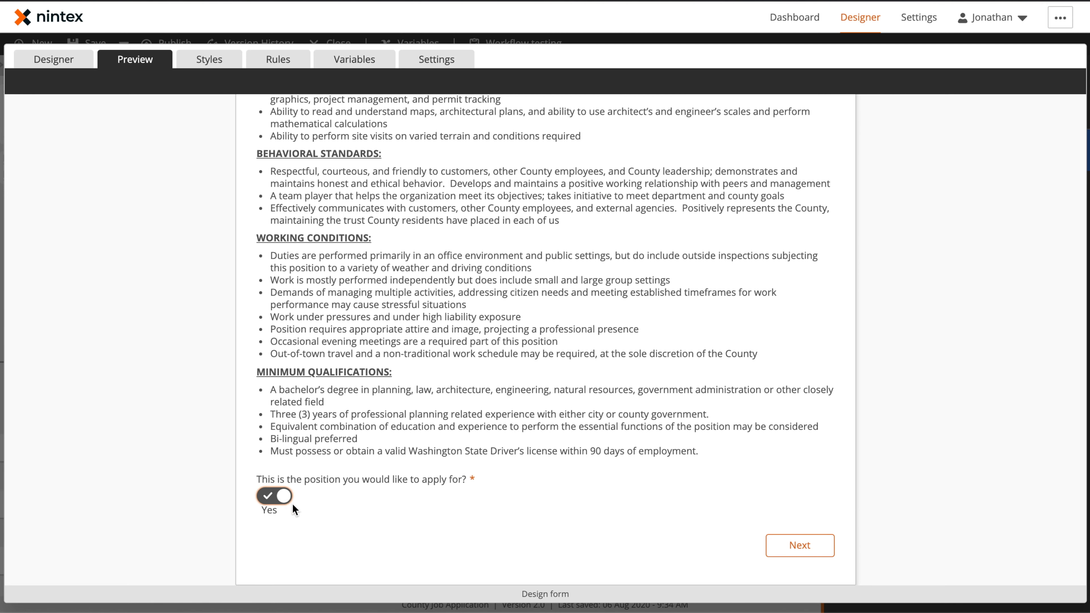
Test the position drop-down in the preview with County Assessor Office Real Property Appraiser, Juvenile Detention Relief Worker and Community Development Planner.
scroll(489, 296, up, 20)
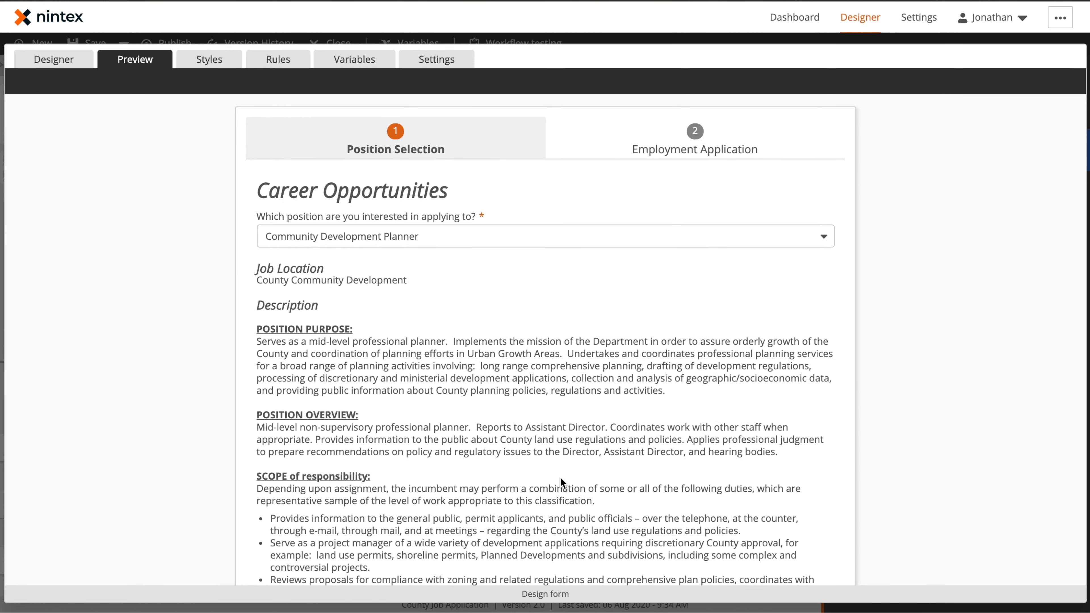
click(456, 236)
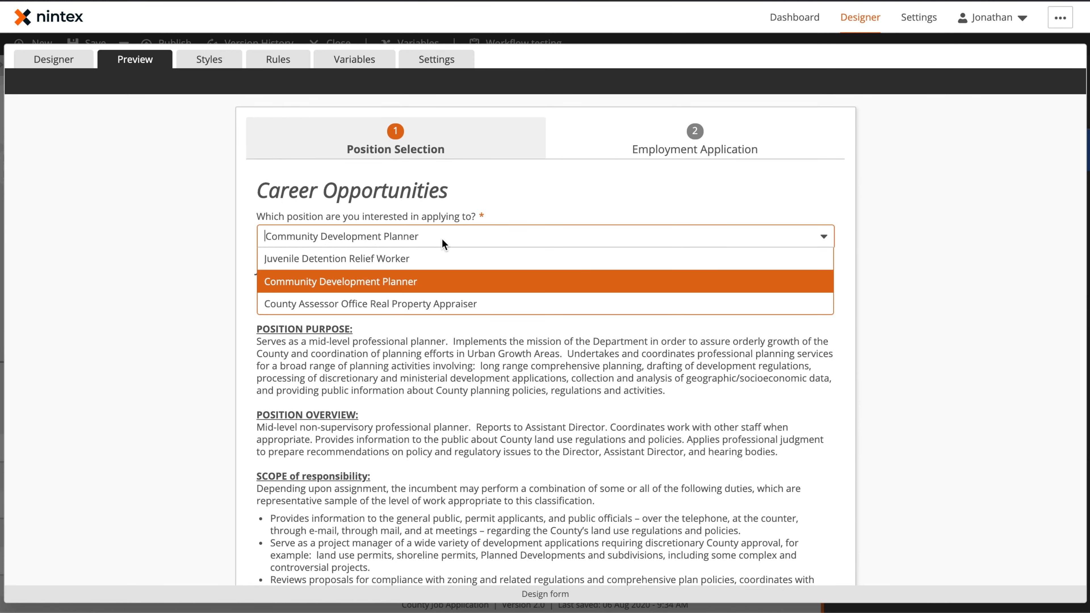
click(409, 301)
click(408, 242)
click(392, 257)
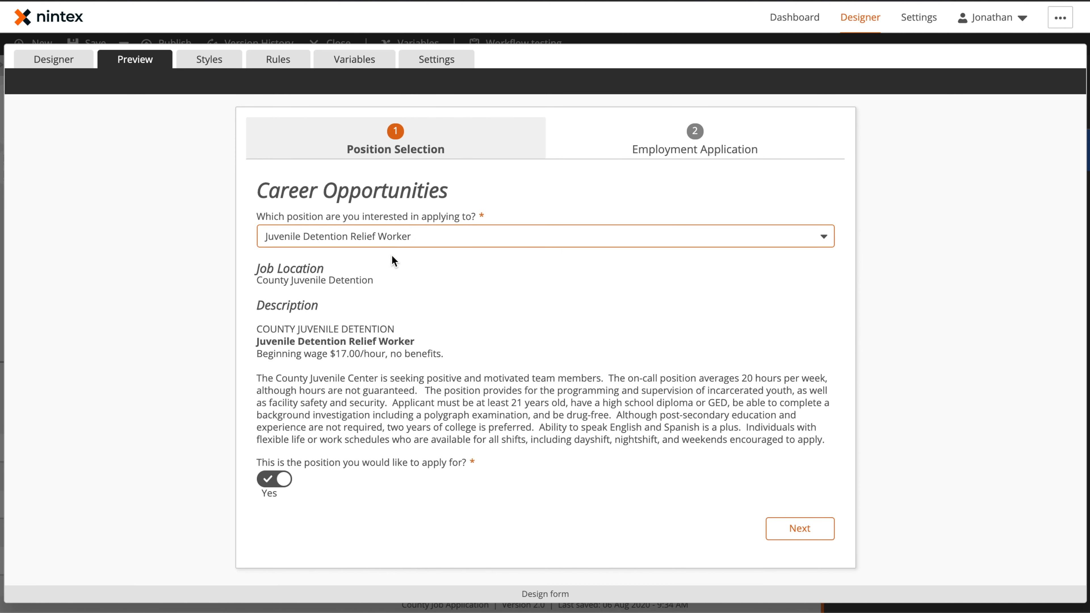
click(394, 239)
click(402, 283)
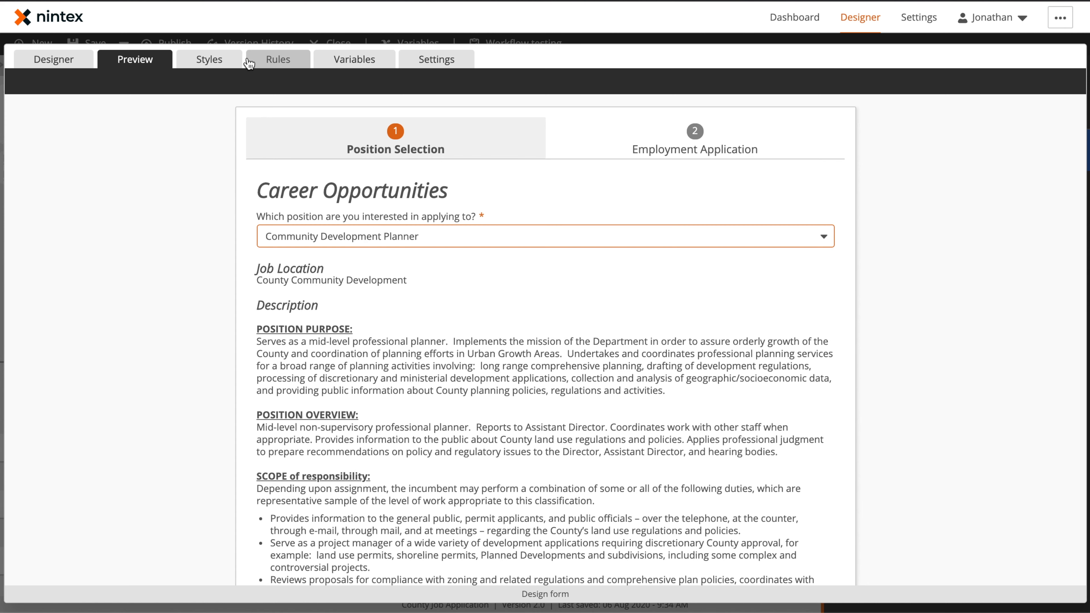
Open the form rule "Show Job Description - Juvenile Detention Relief Worker" to examine its visibility conditions.
click(289, 66)
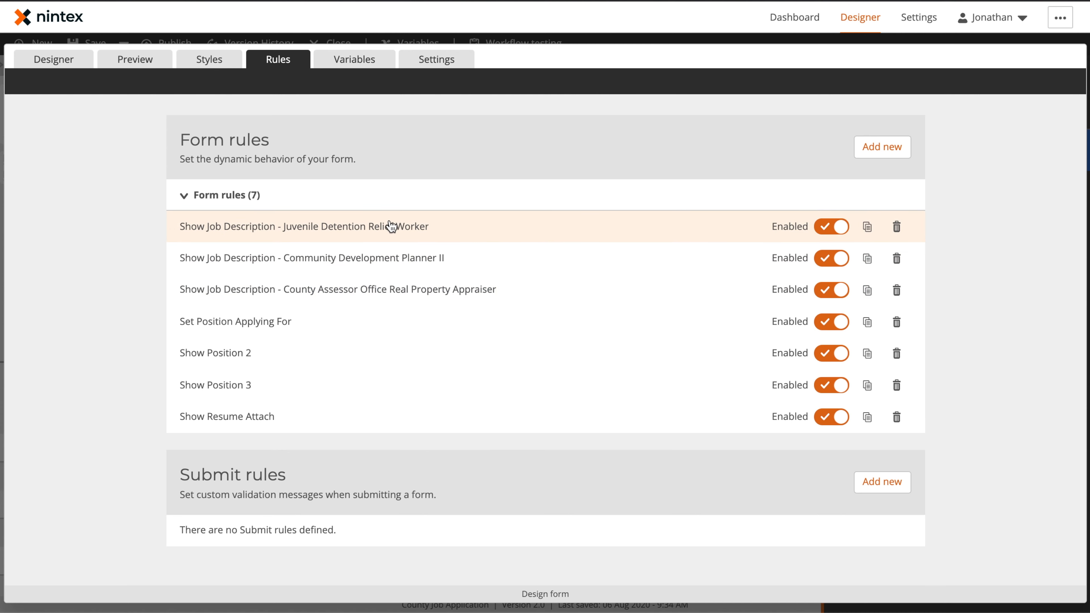
click(506, 226)
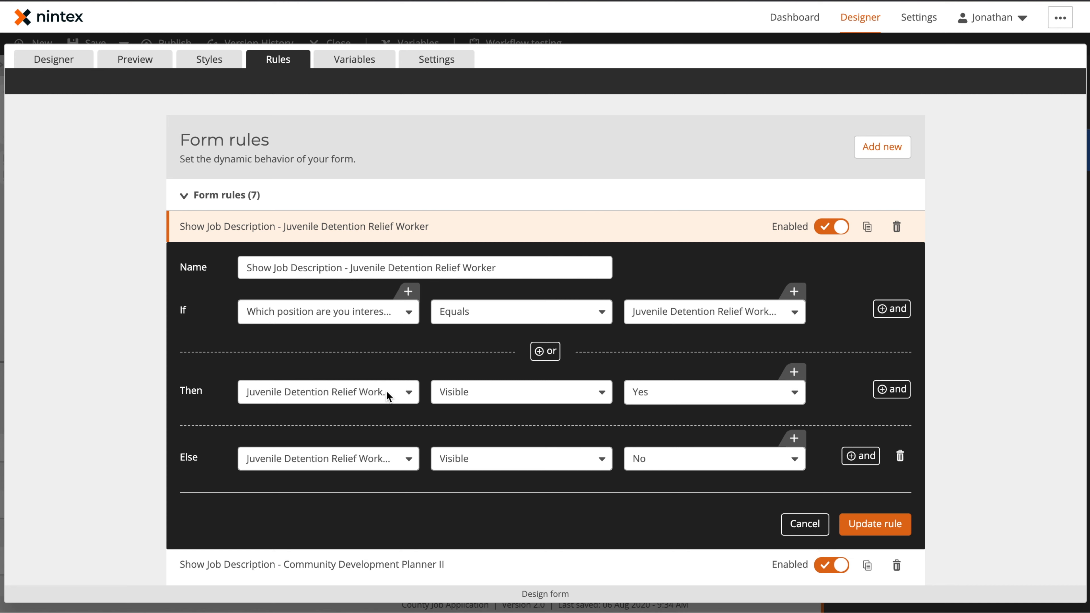
Open the job description rules for Community Development Planner II and County Assessor Office Real Property Appraiser to examine their visibility conditions.
click(688, 226)
click(496, 258)
click(610, 262)
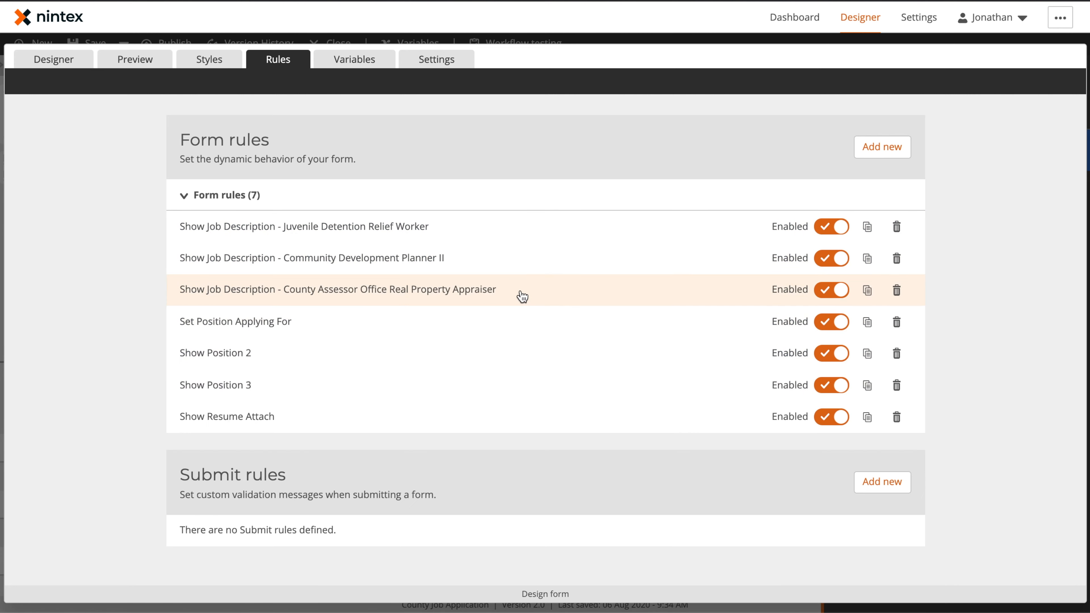
click(518, 300)
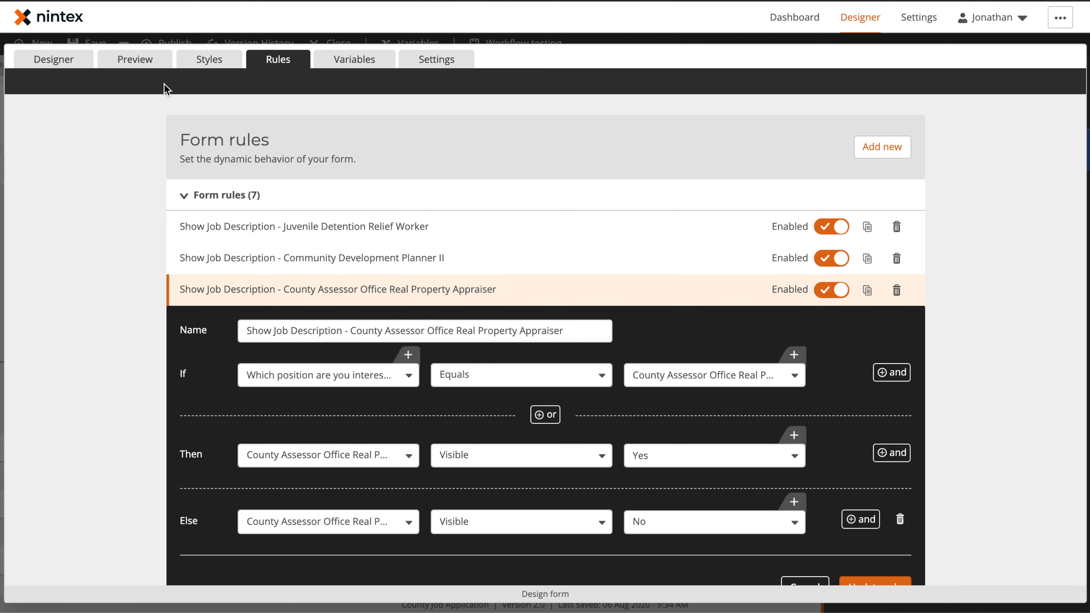
Preview the form with Juvenile Detention Relief Worker selected, set the apply-for confirmation to Yes and continue to the Employment Application page.
click(160, 65)
click(383, 239)
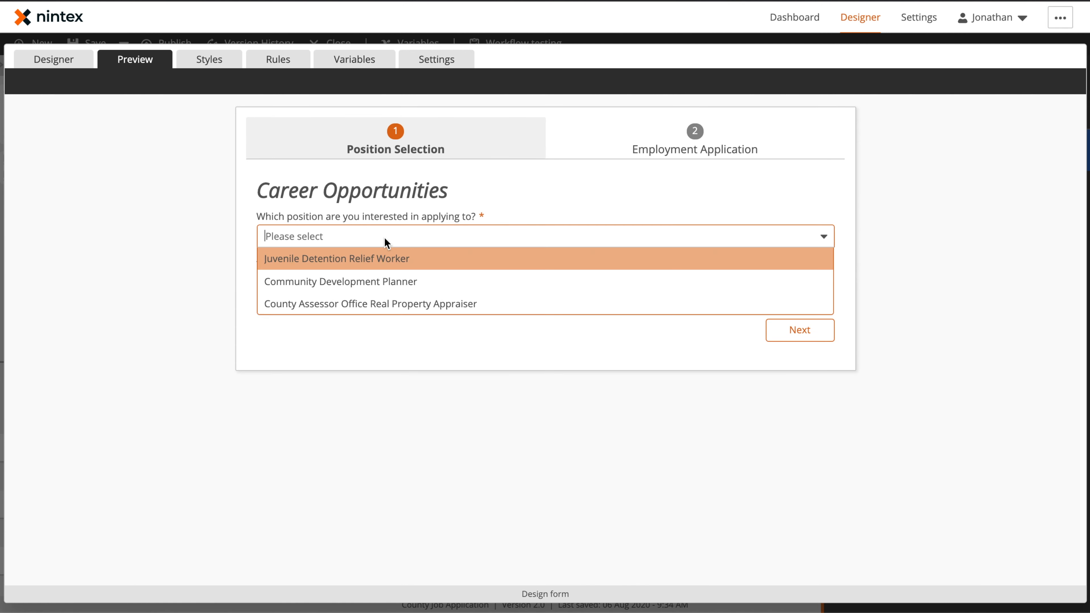
click(387, 263)
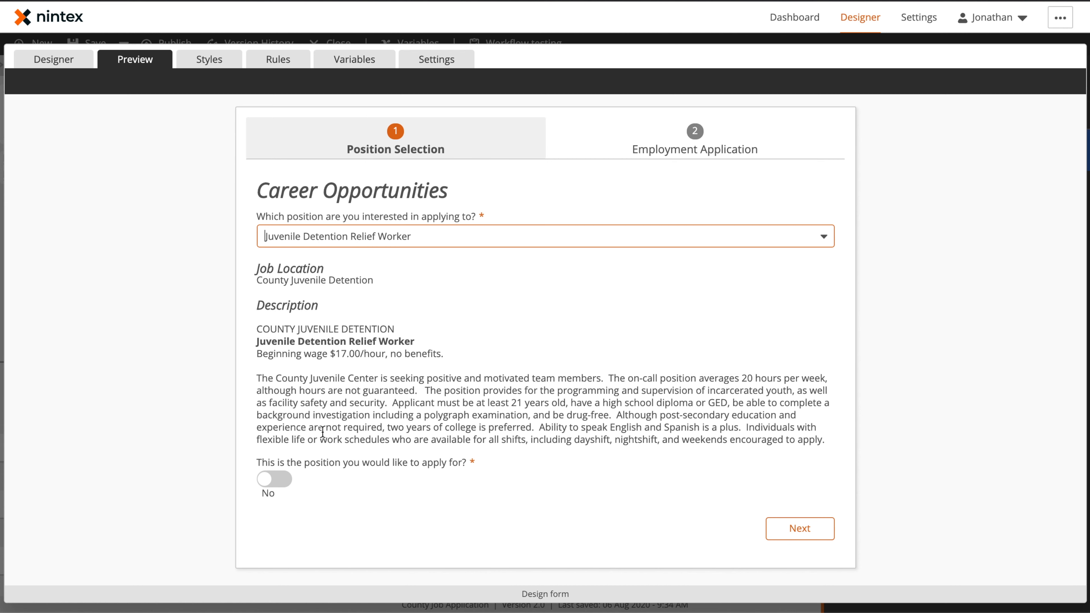
click(276, 480)
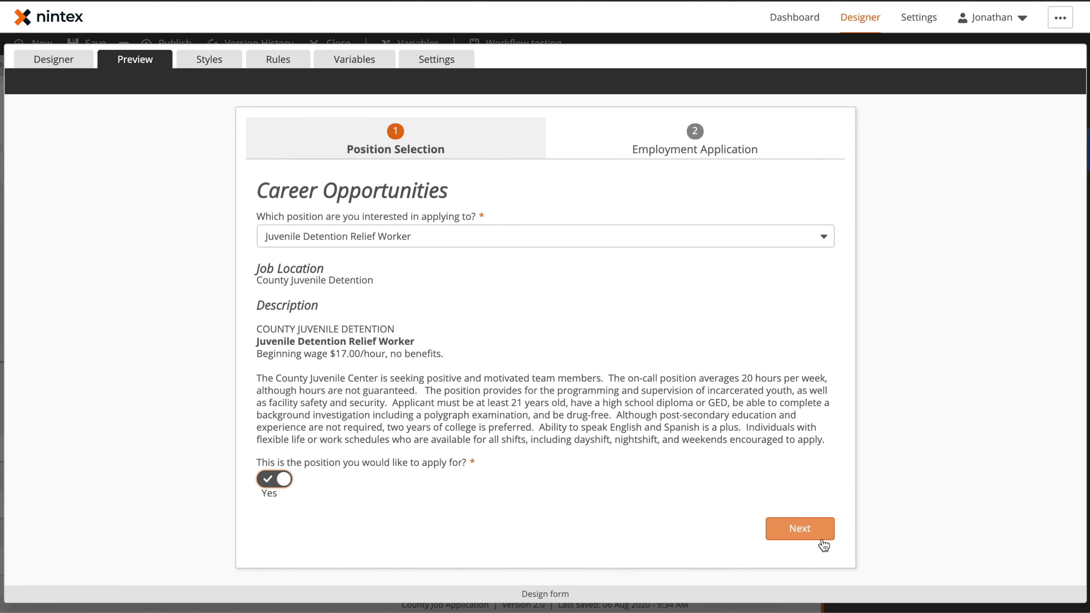
click(817, 533)
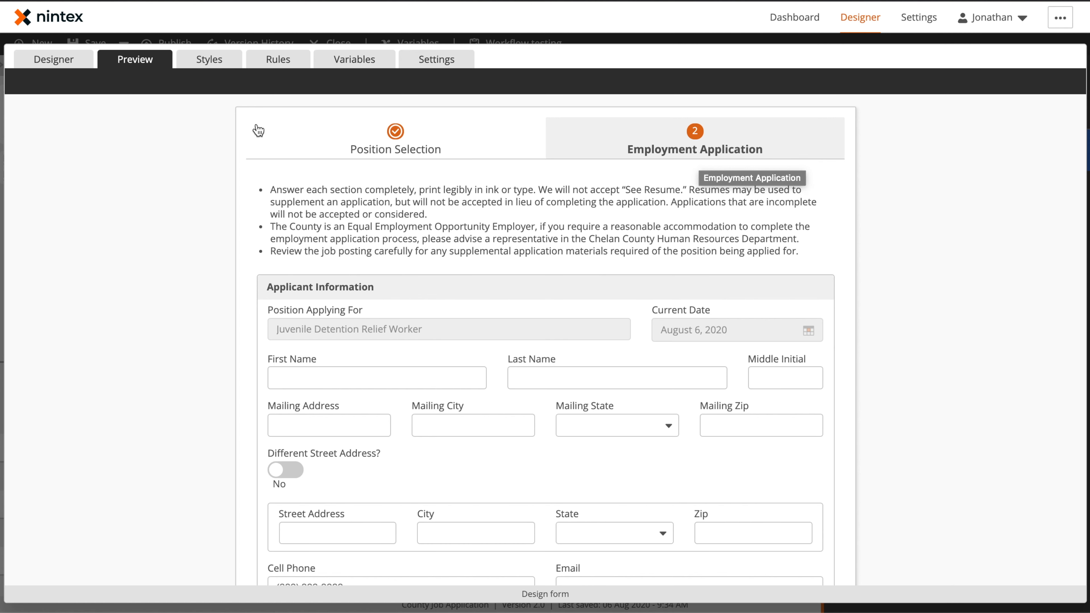
Open the page configuration from the form design's Employment Application page and set the navigation layout to Vertical.
click(54, 60)
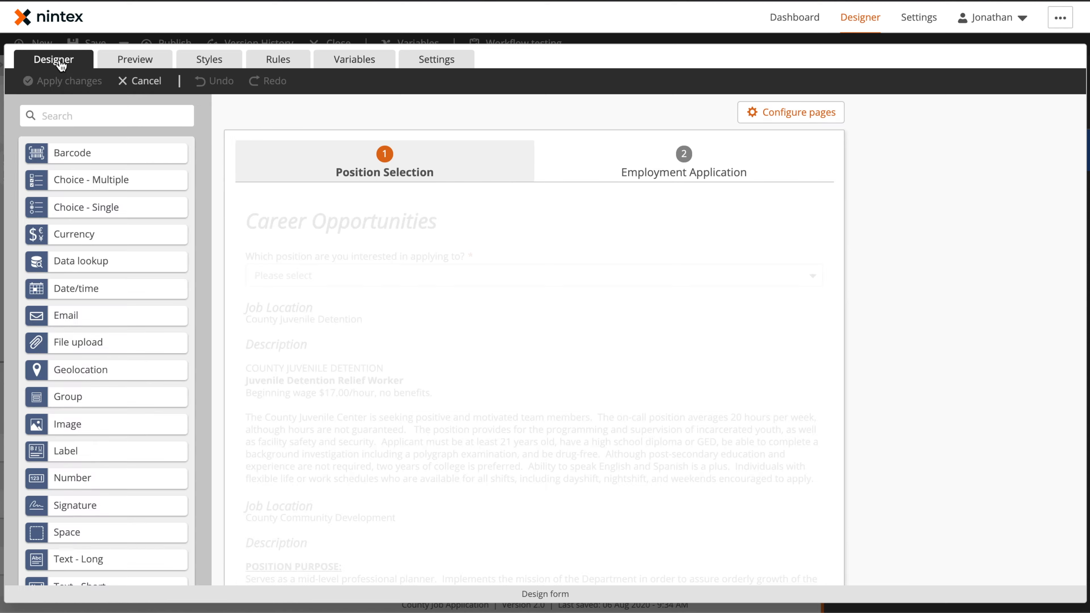
click(684, 173)
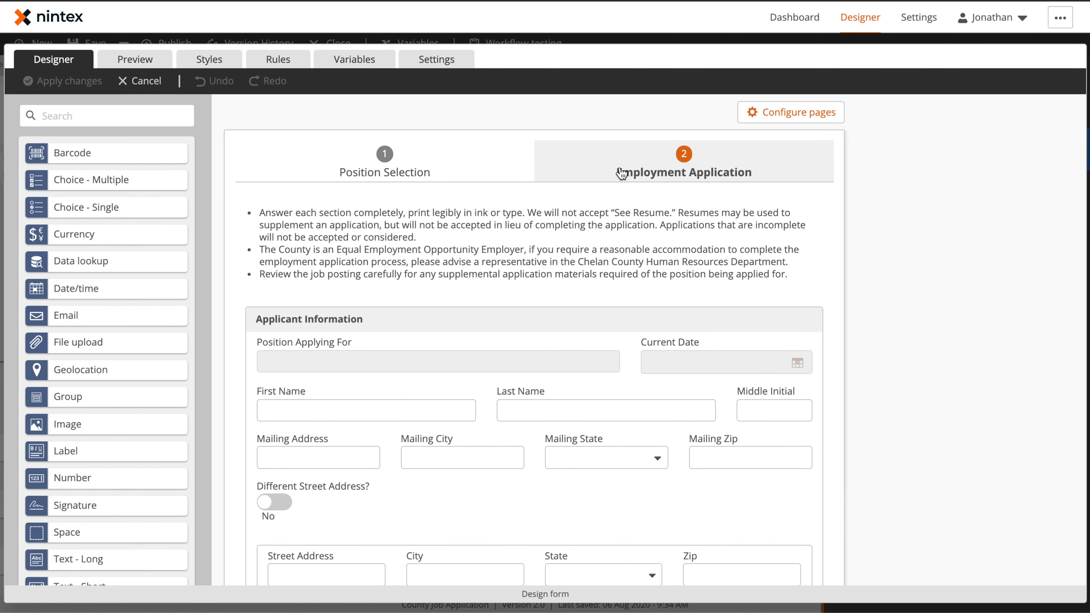
click(793, 117)
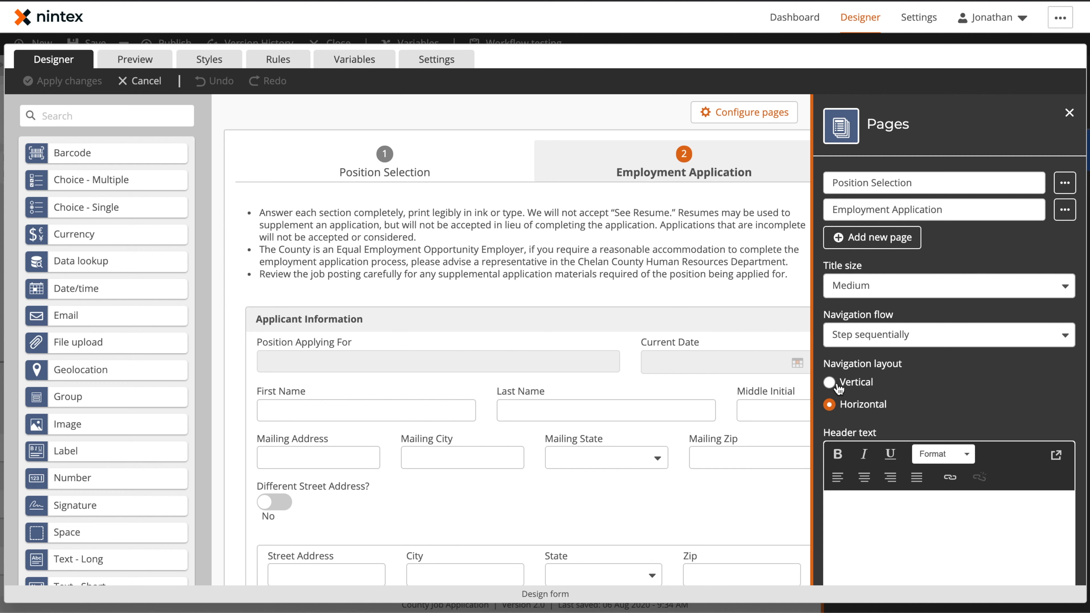
click(829, 382)
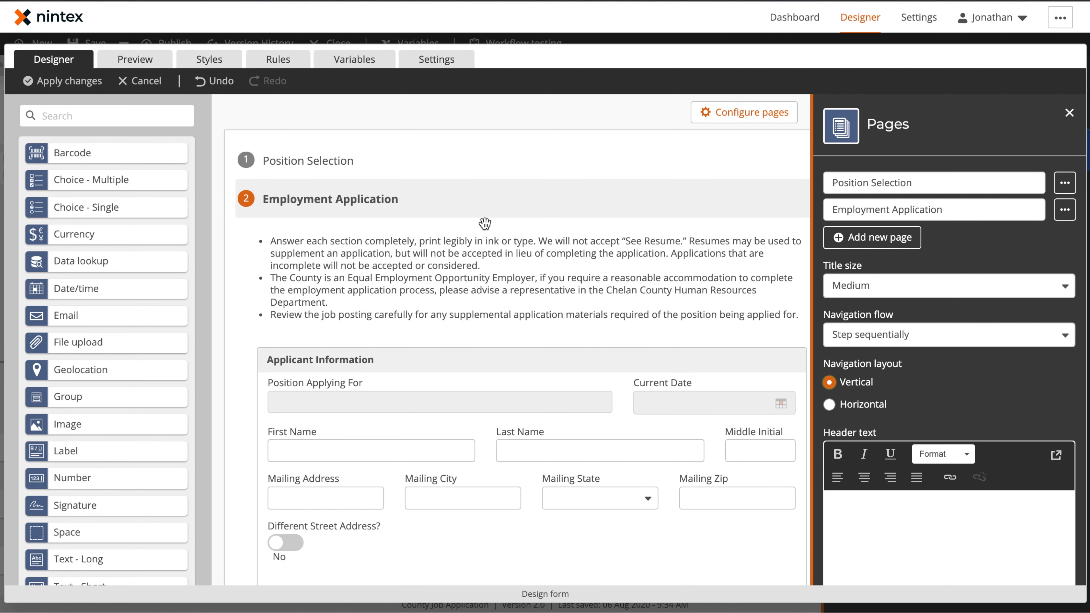
Look through the Position Selection and Employment Application pages in the vertical layout and set the navigation layout back to Horizontal.
click(317, 162)
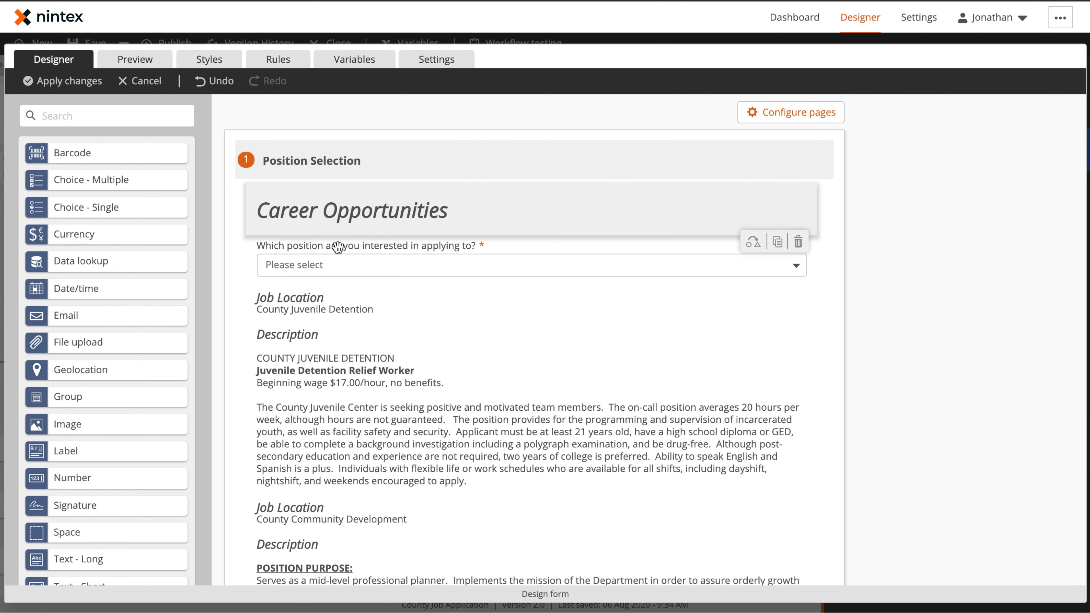
scroll(377, 279, down, 20)
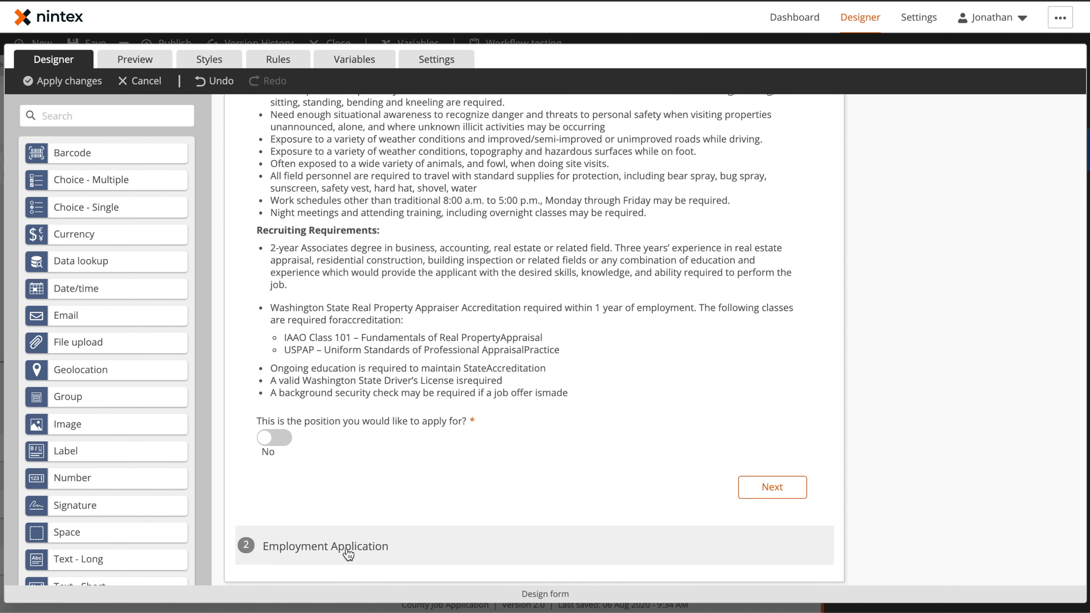
click(348, 548)
click(809, 108)
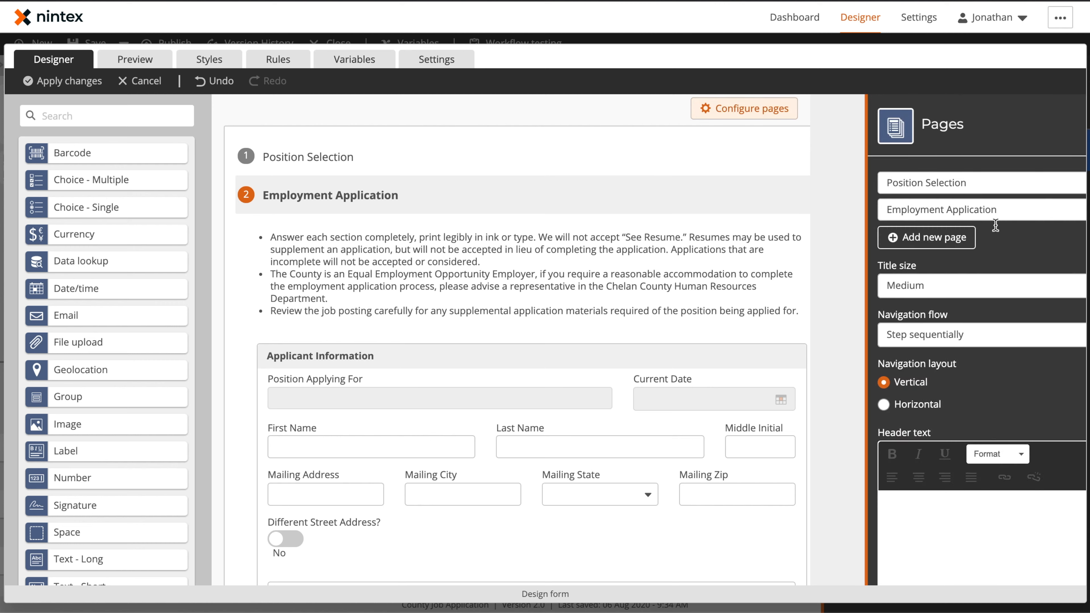
click(854, 405)
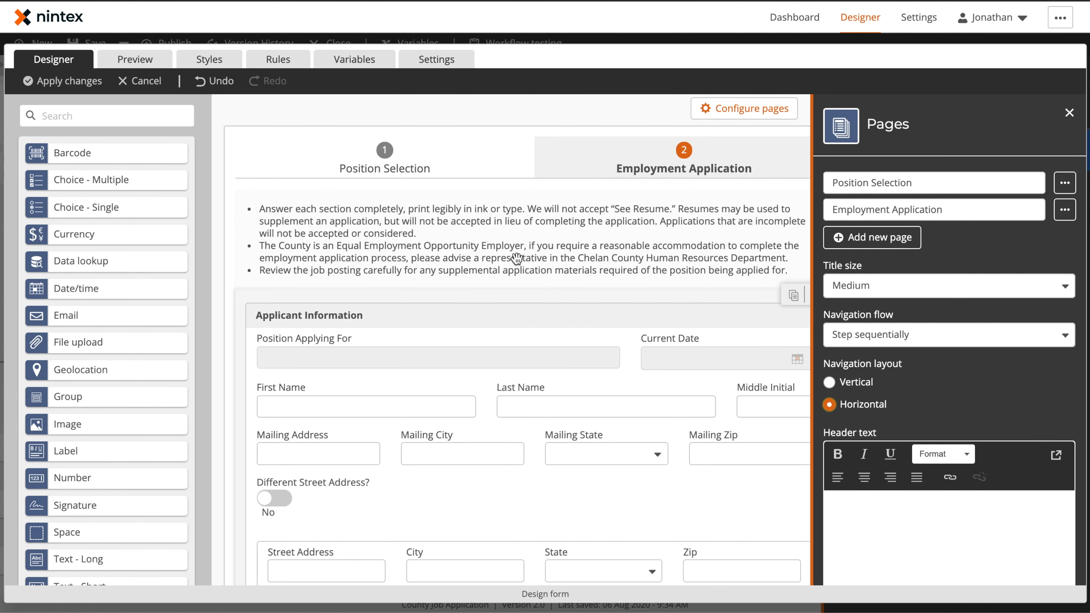
Examine the settings of the instruction label and of the Position Applying For field on the Employment Application page.
click(506, 246)
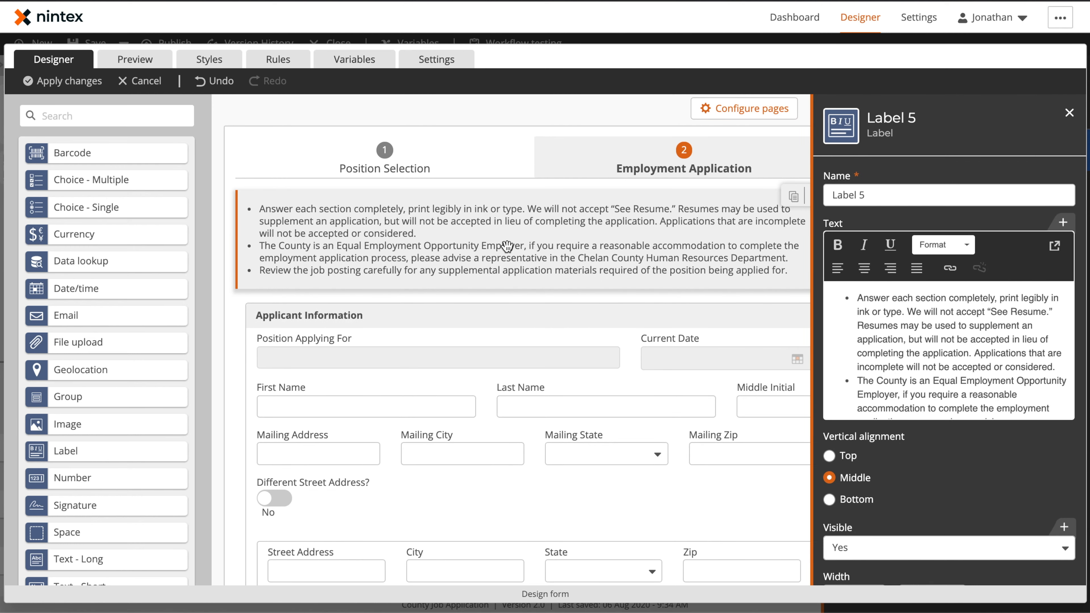
click(1028, 380)
click(648, 280)
click(426, 359)
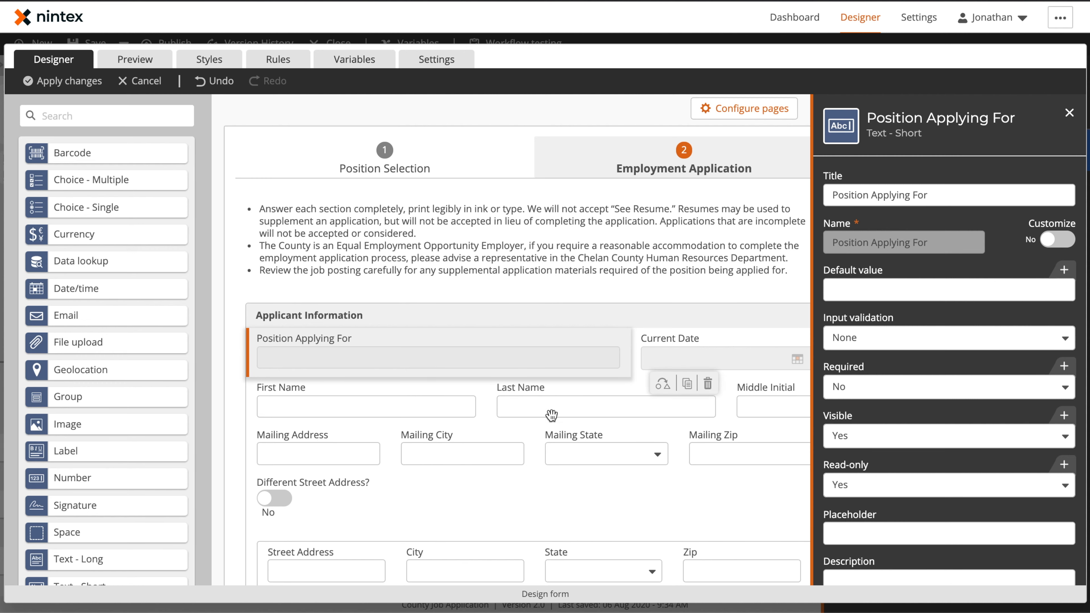
scroll(549, 414, down, 5)
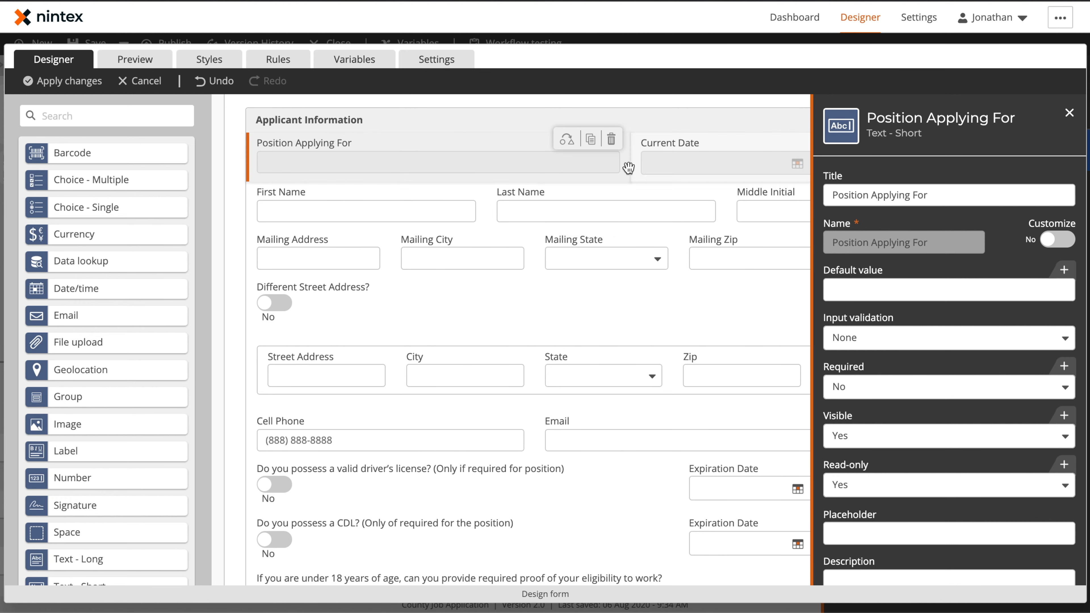
Check in the preview how Position Applying For is filled after choosing Juvenile Detention Relief Worker and confirming the position with Yes.
click(162, 69)
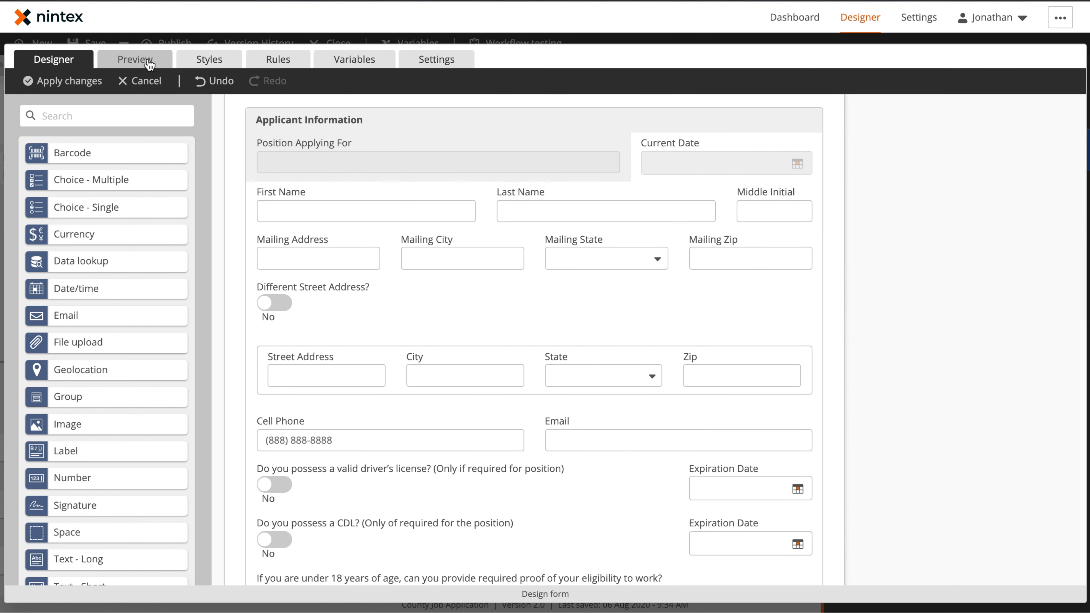
click(367, 247)
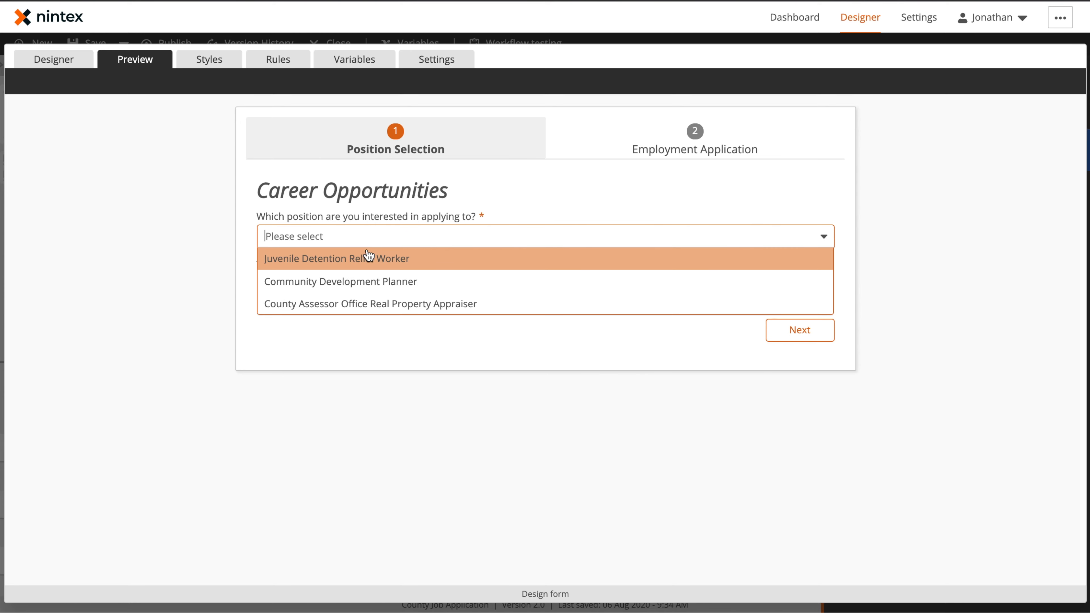
click(360, 259)
click(282, 479)
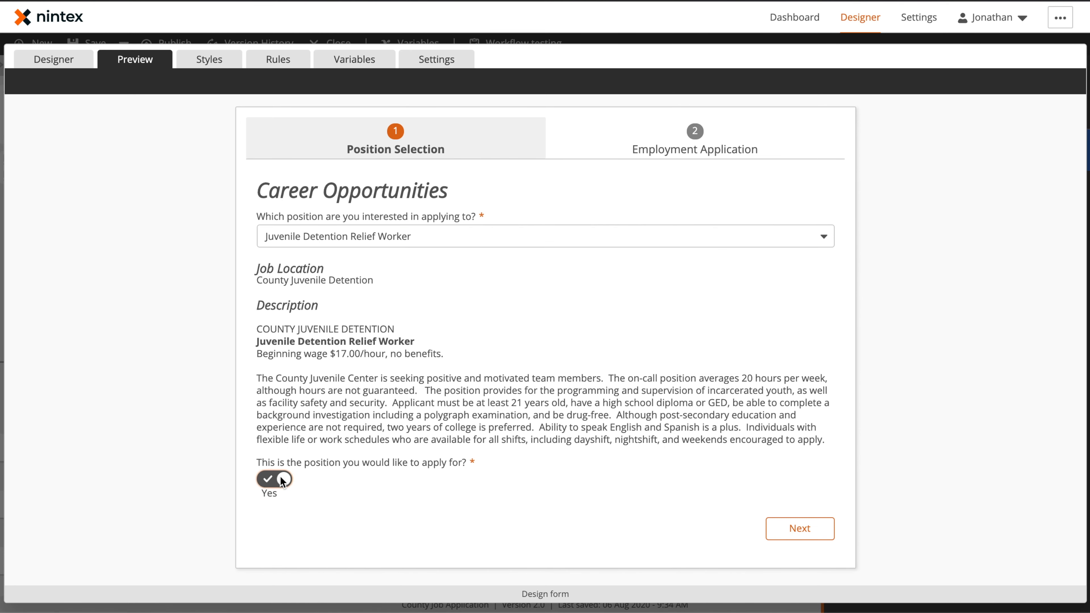
click(789, 537)
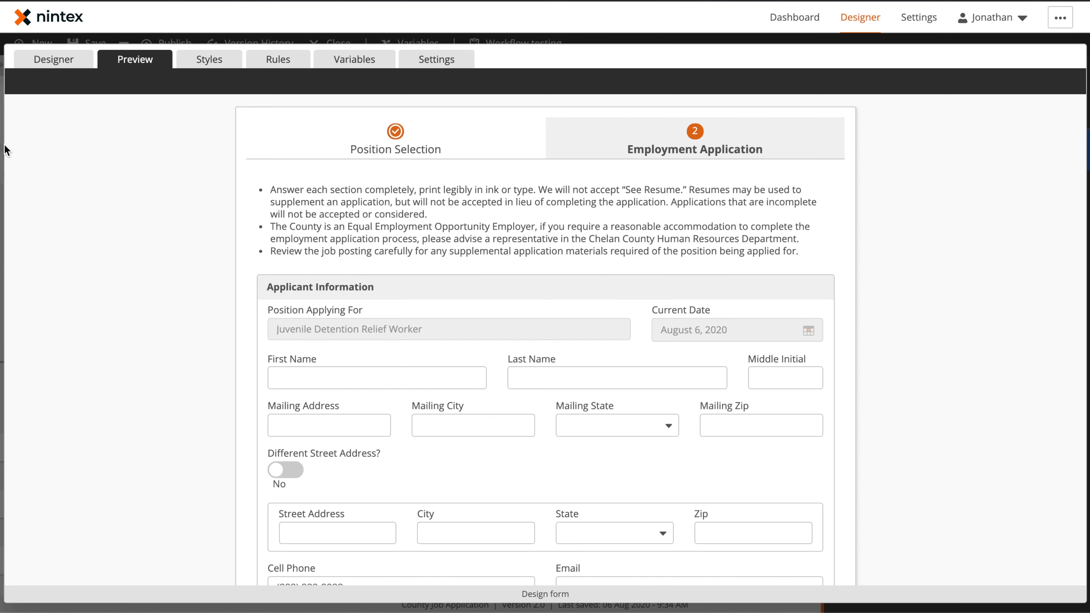
Reopen the Position Applying For field's settings in the form design and examine its default value.
click(48, 65)
click(717, 178)
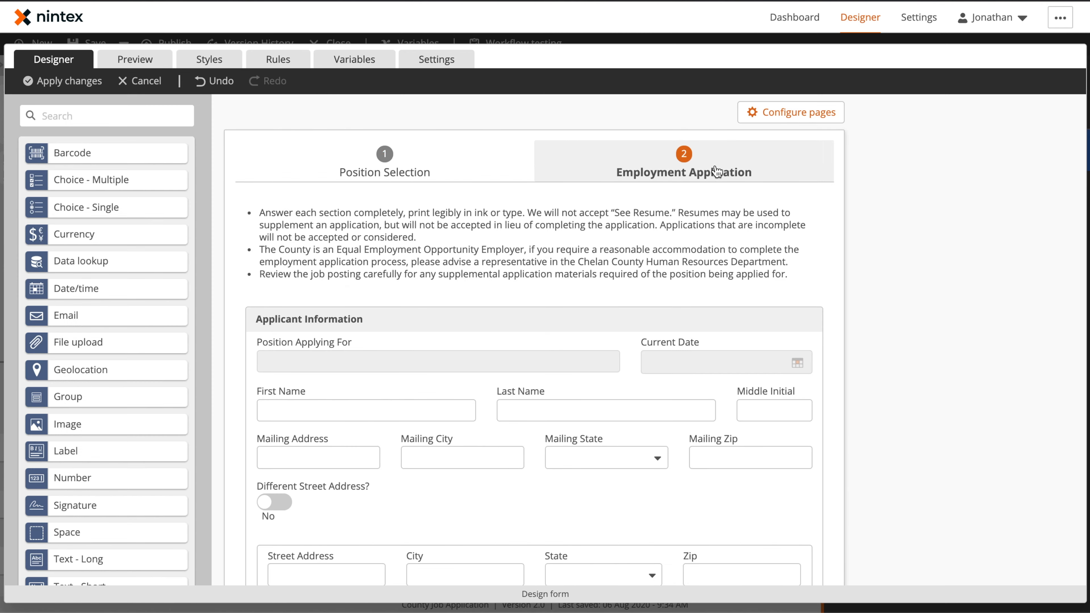
scroll(518, 354, down, 5)
scroll(518, 355, up, 1)
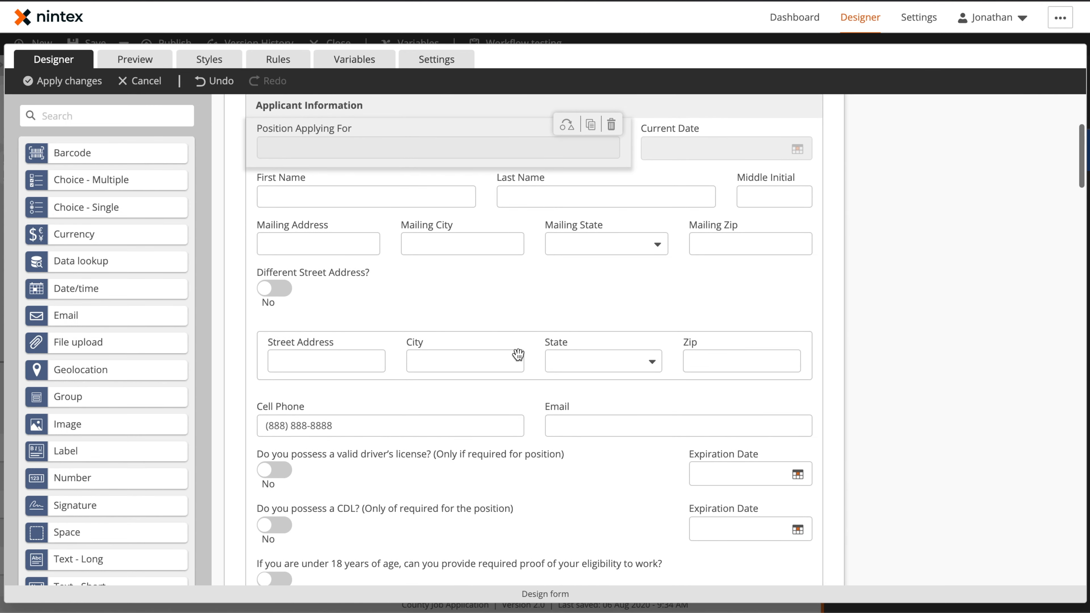
click(338, 136)
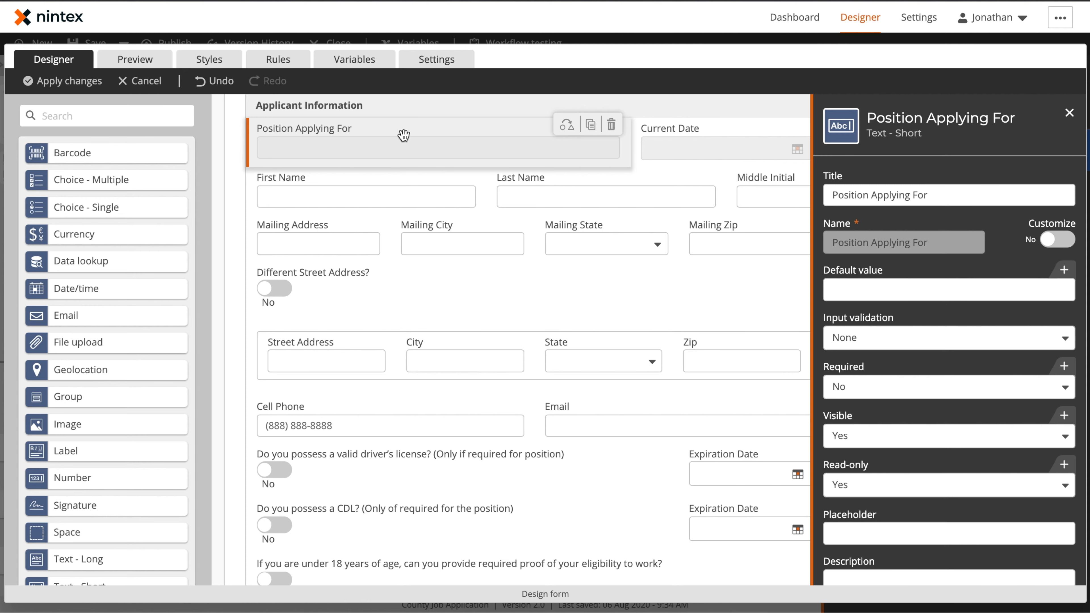
scroll(925, 521, down, 2)
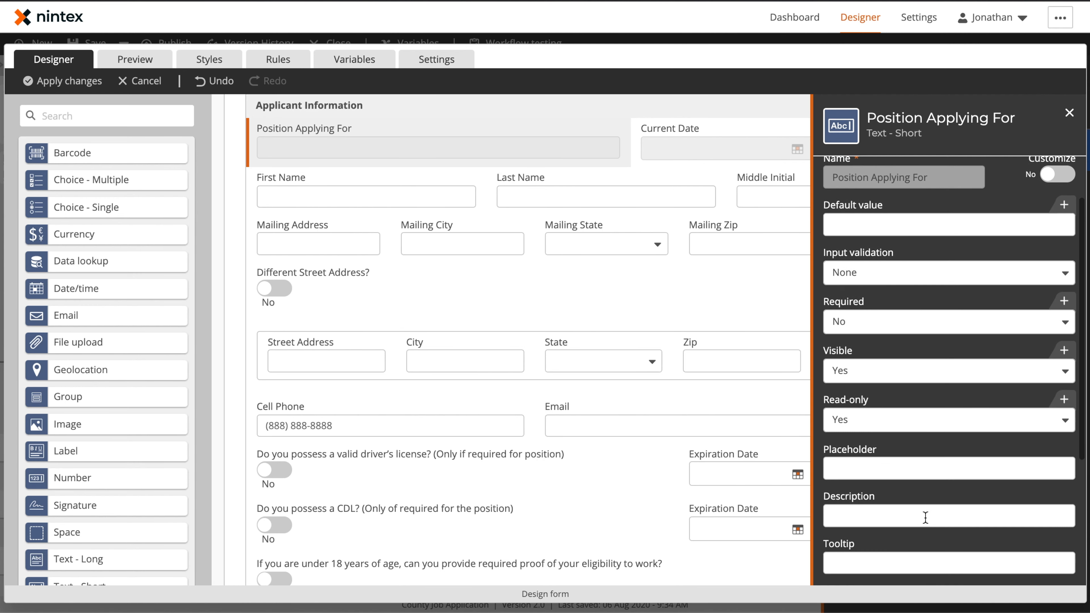
click(876, 217)
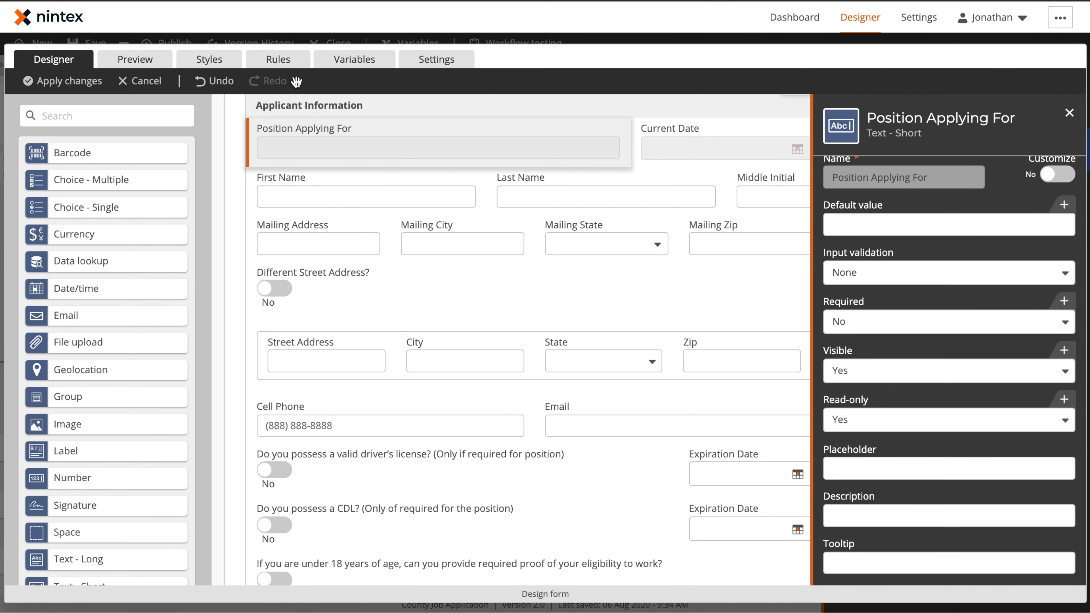
Open the form rule "Set Position Applying For" and examine the formula that supplies its value.
click(279, 61)
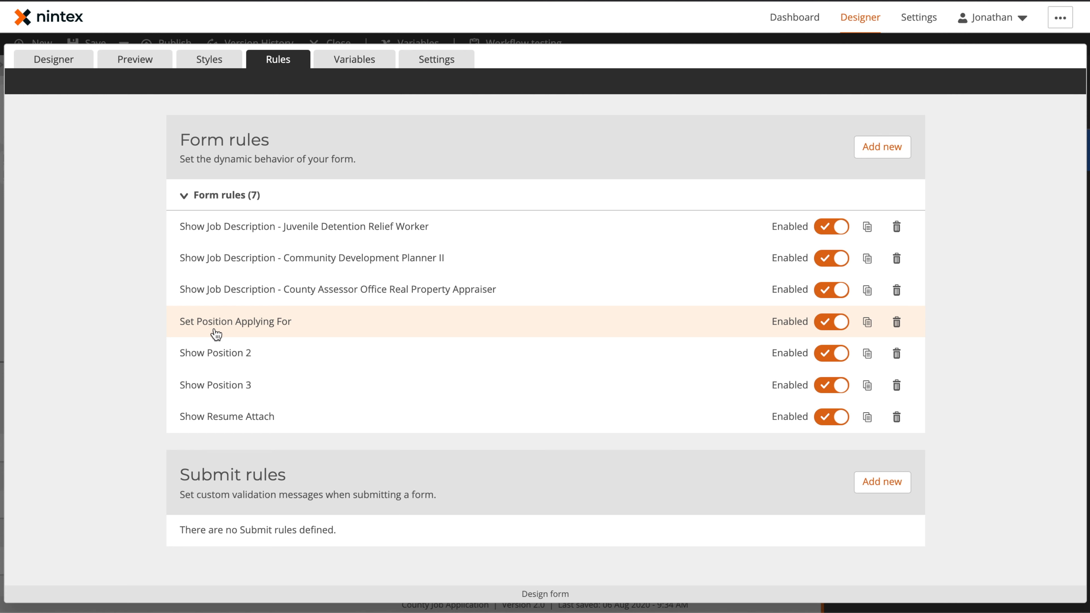
click(260, 322)
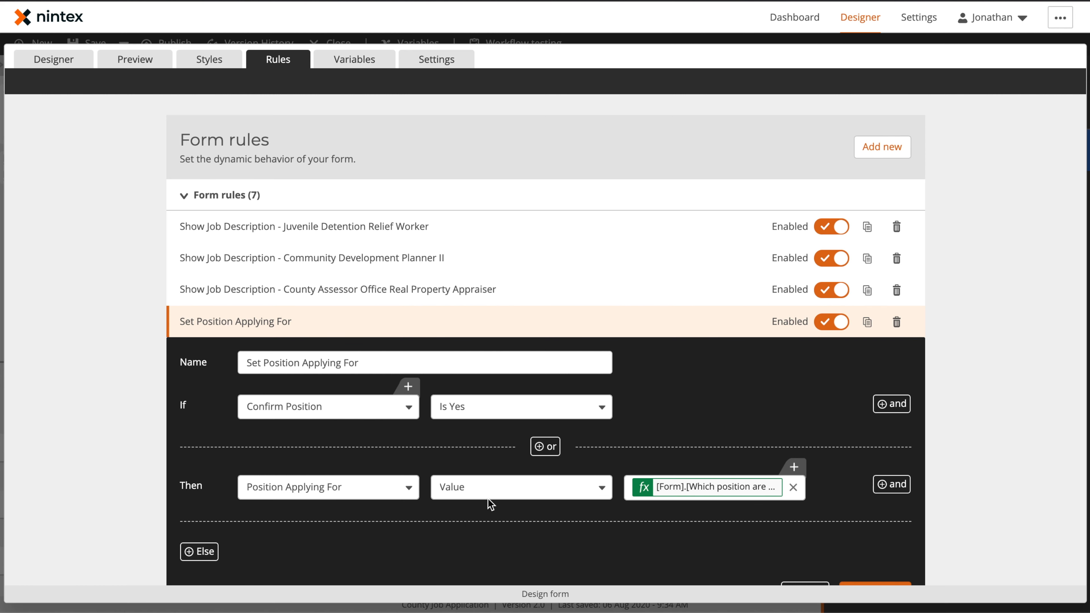
click(778, 474)
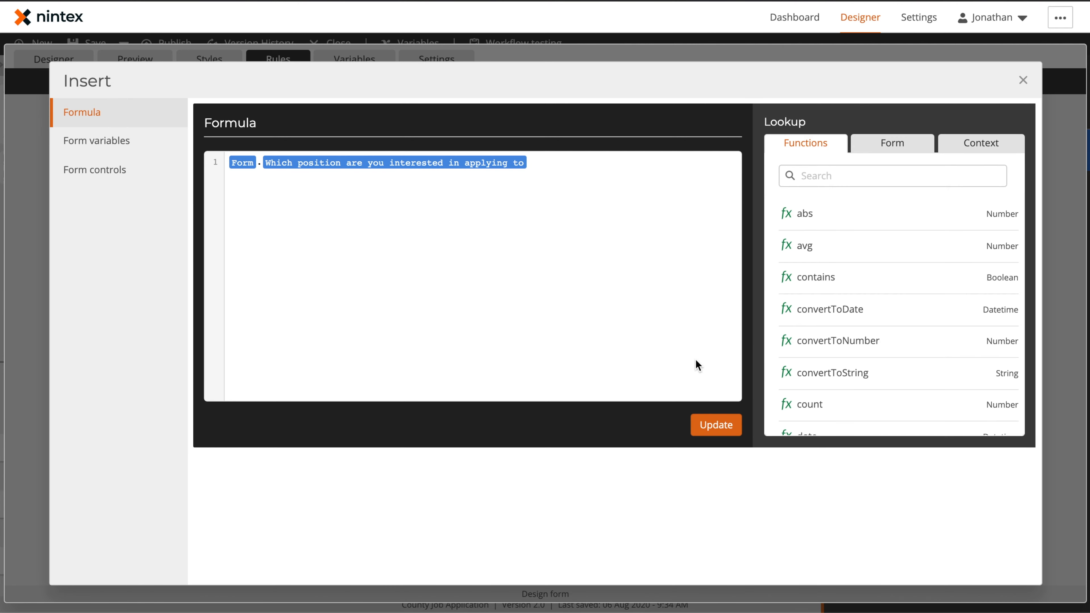
click(1022, 80)
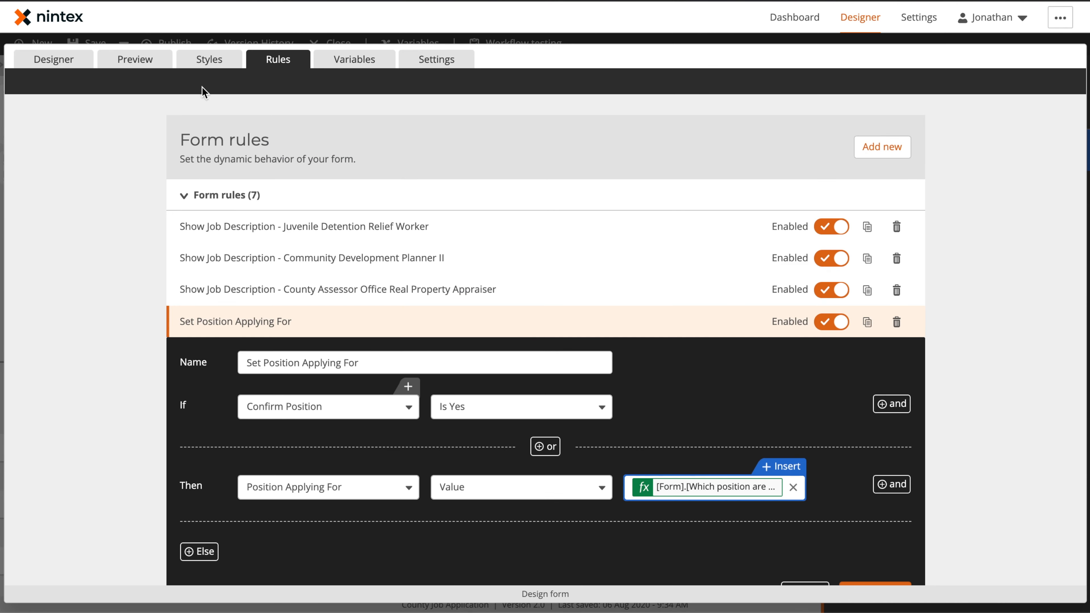
Open the settings of the Current Date field on the Employment Application page and examine its default value formula.
click(135, 65)
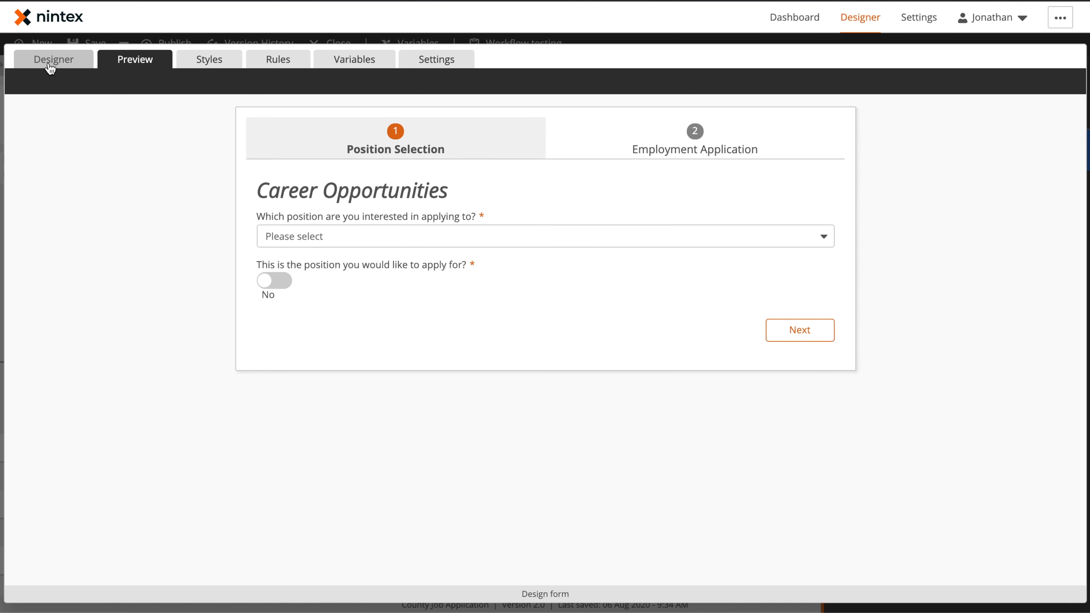
click(51, 64)
click(669, 172)
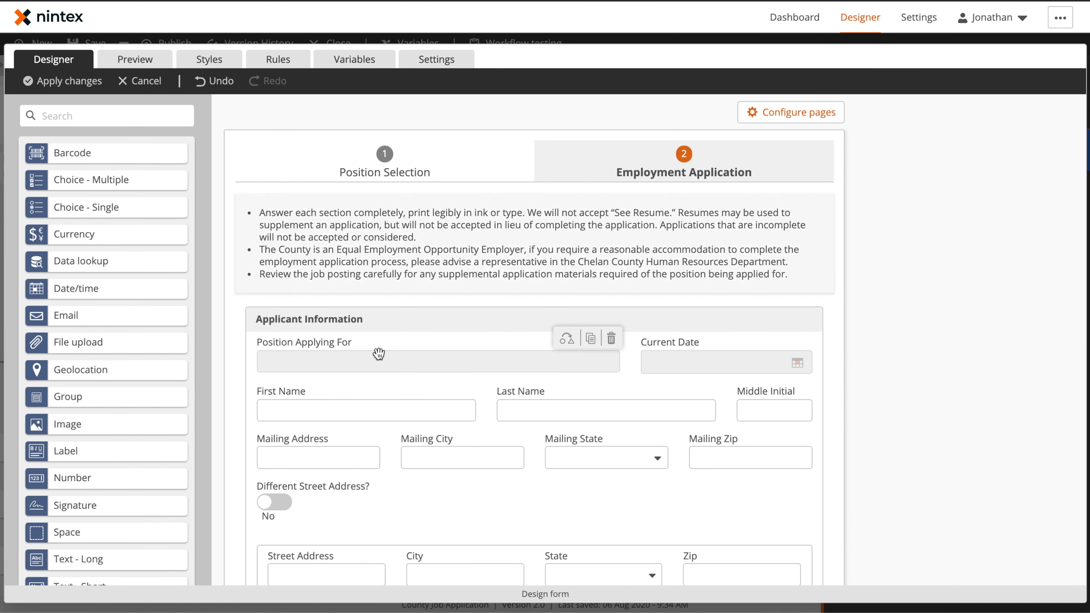
scroll(379, 353, down, 5)
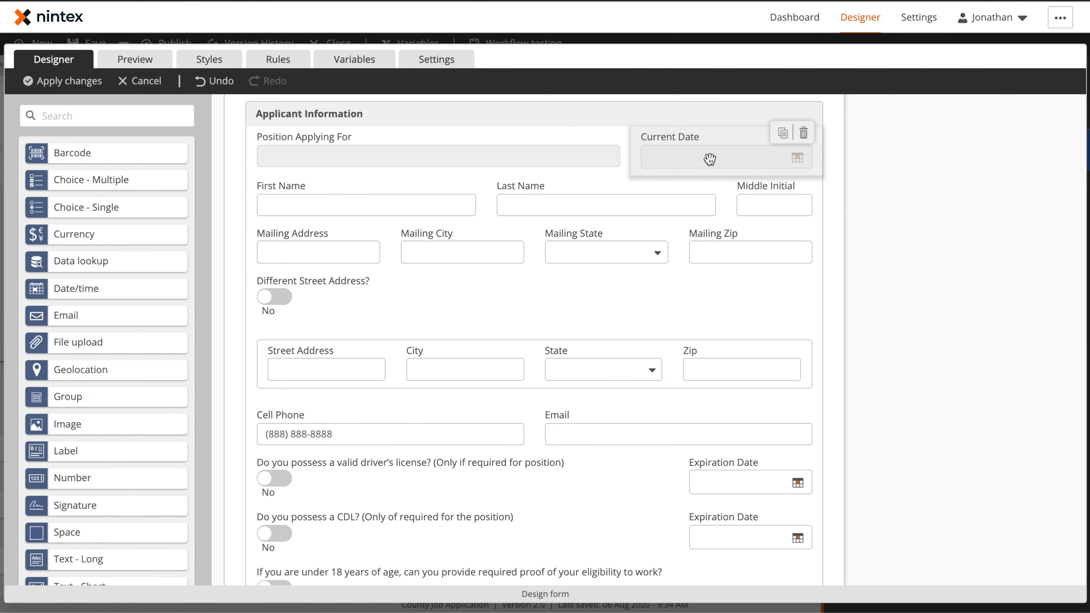
click(710, 160)
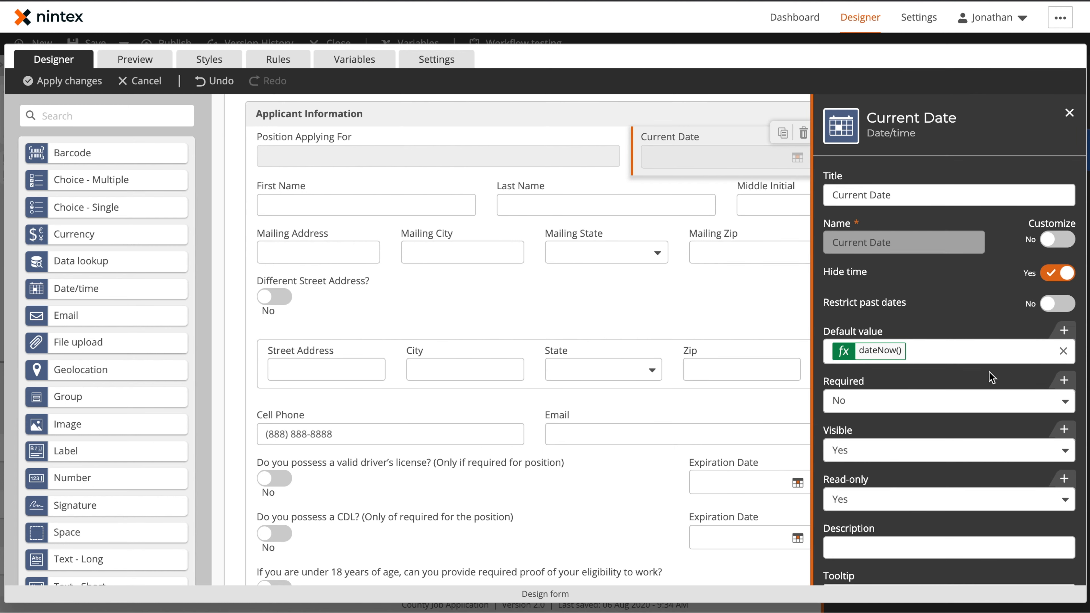
click(902, 349)
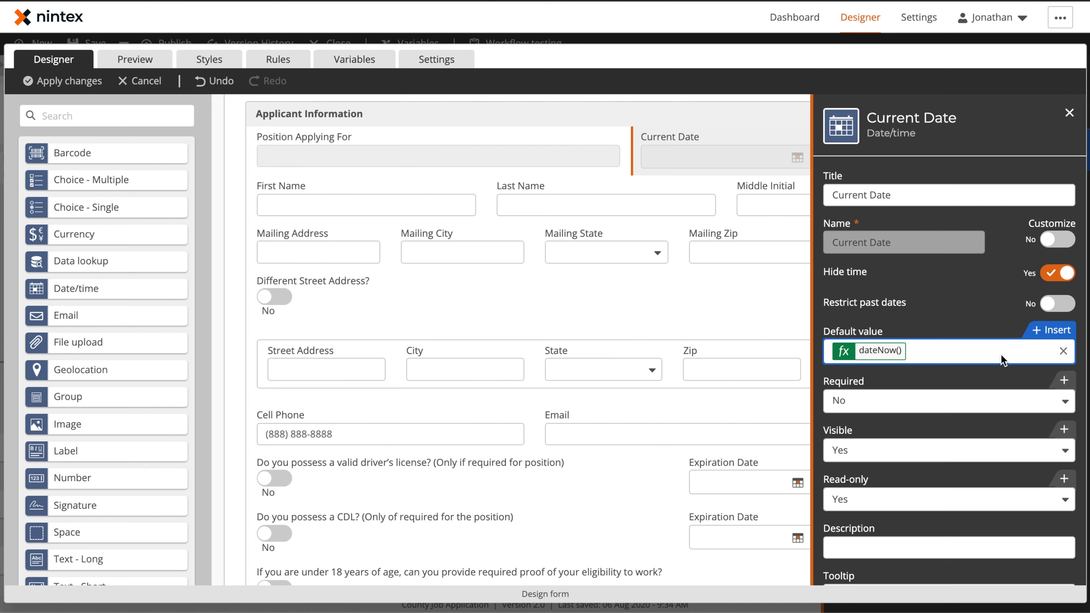
Open the Current Date default value formula, search the functions for "date", examine the dateNow description, and update the formula without editing it.
click(1046, 335)
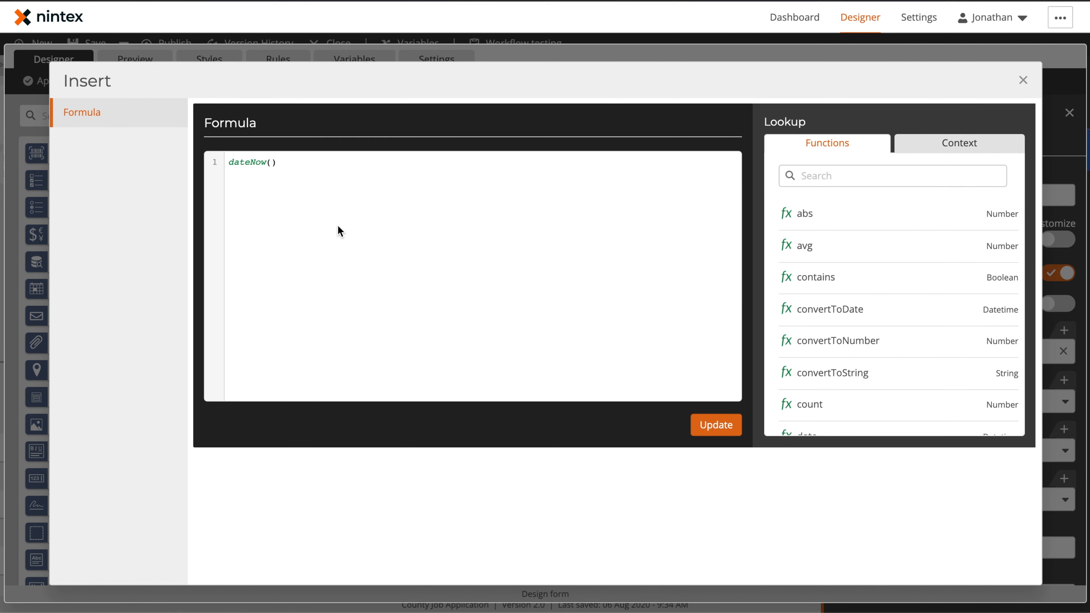
click(848, 185)
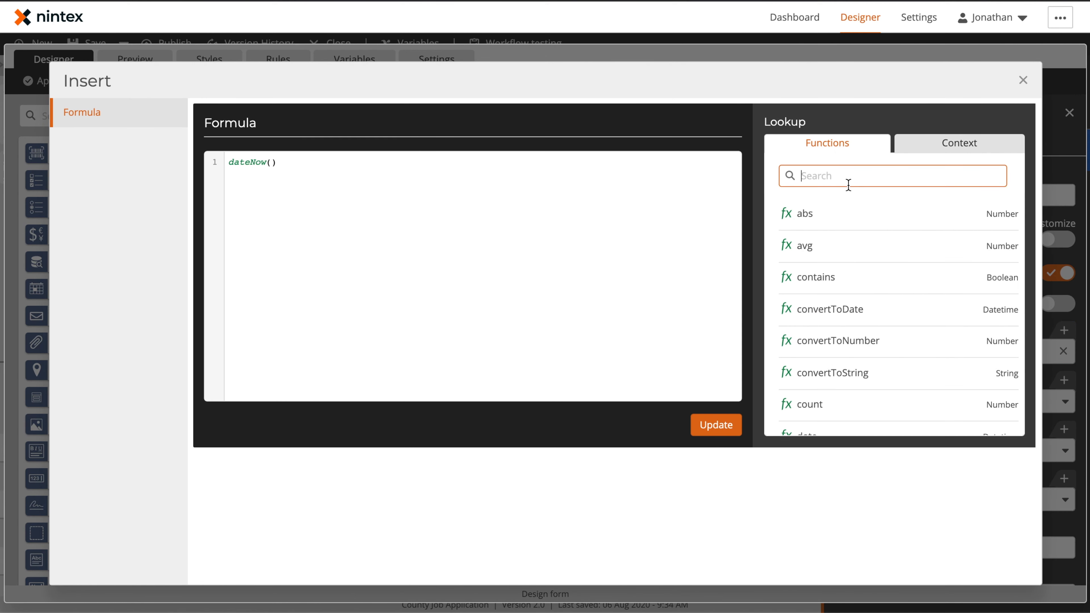
text(date)
click(806, 346)
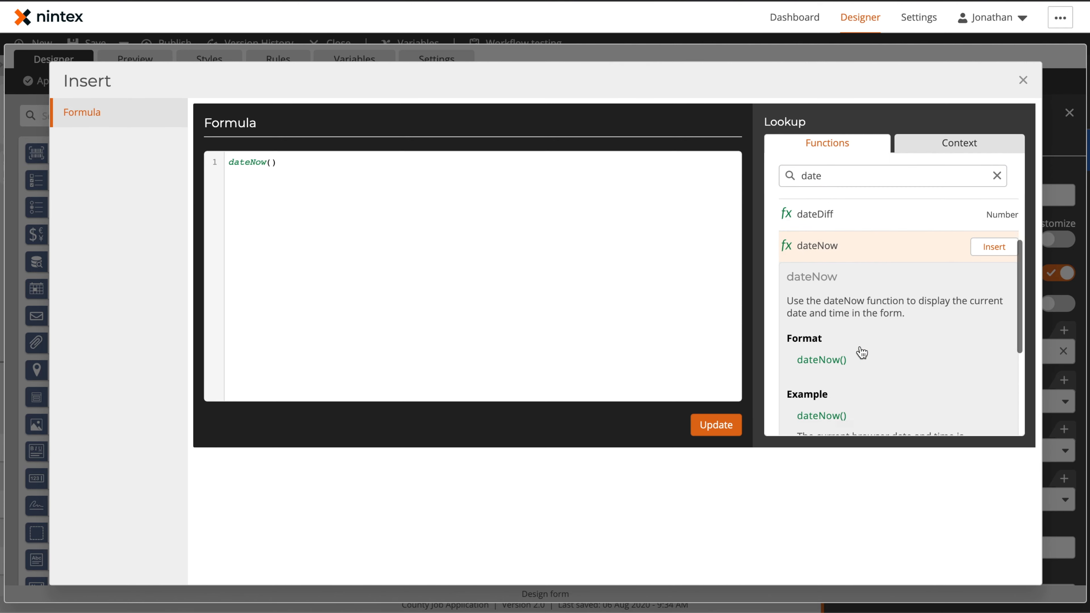
click(721, 426)
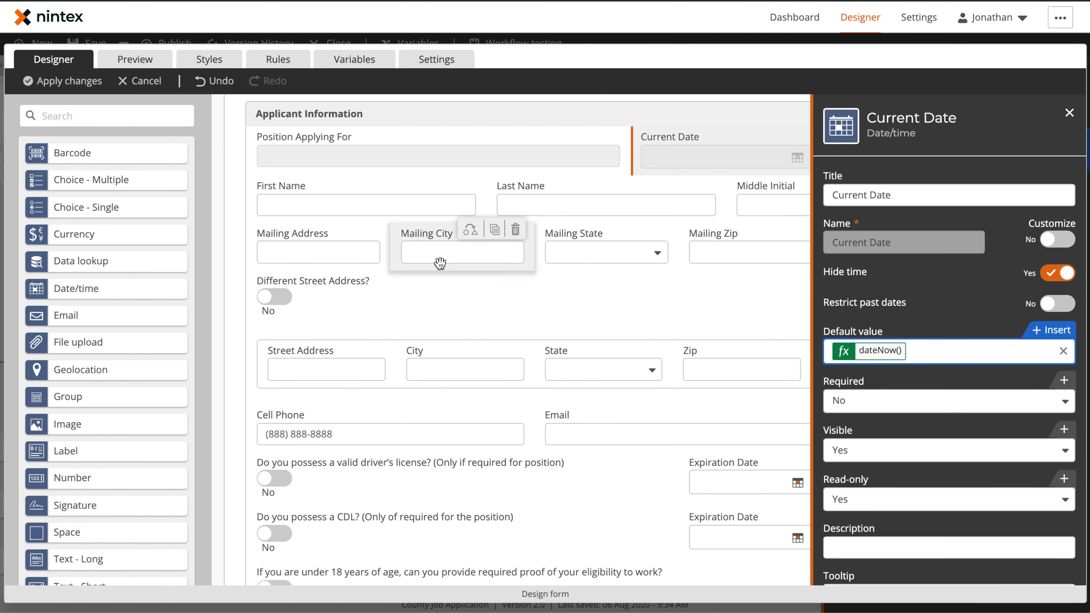
Examine the settings of Position Applying For, First Name, Last Name, Middle Initial, Mailing Address and Mailing City, one field after another.
click(339, 147)
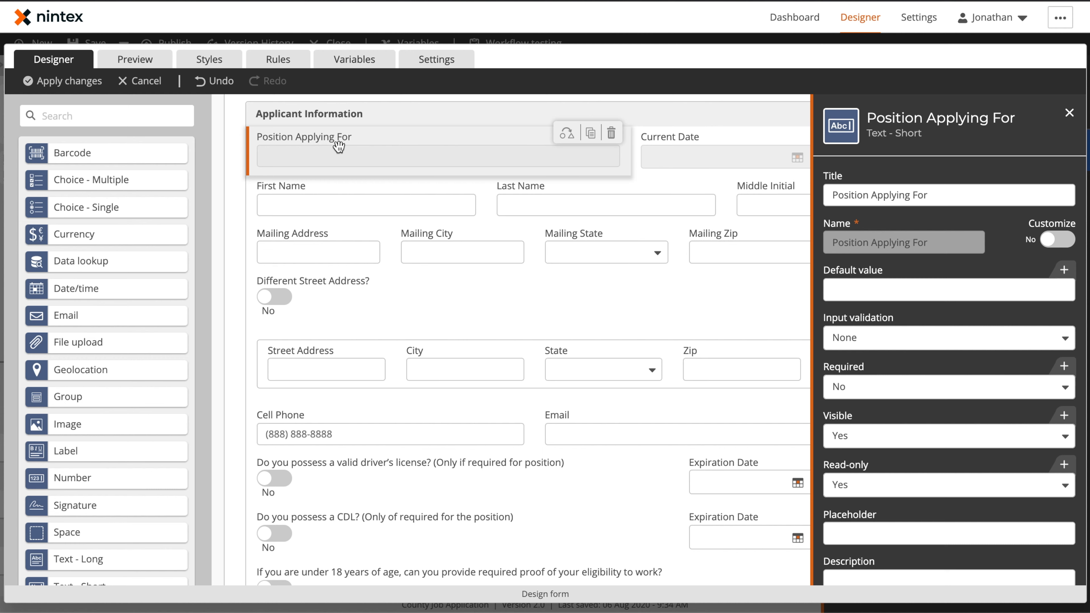
click(1069, 113)
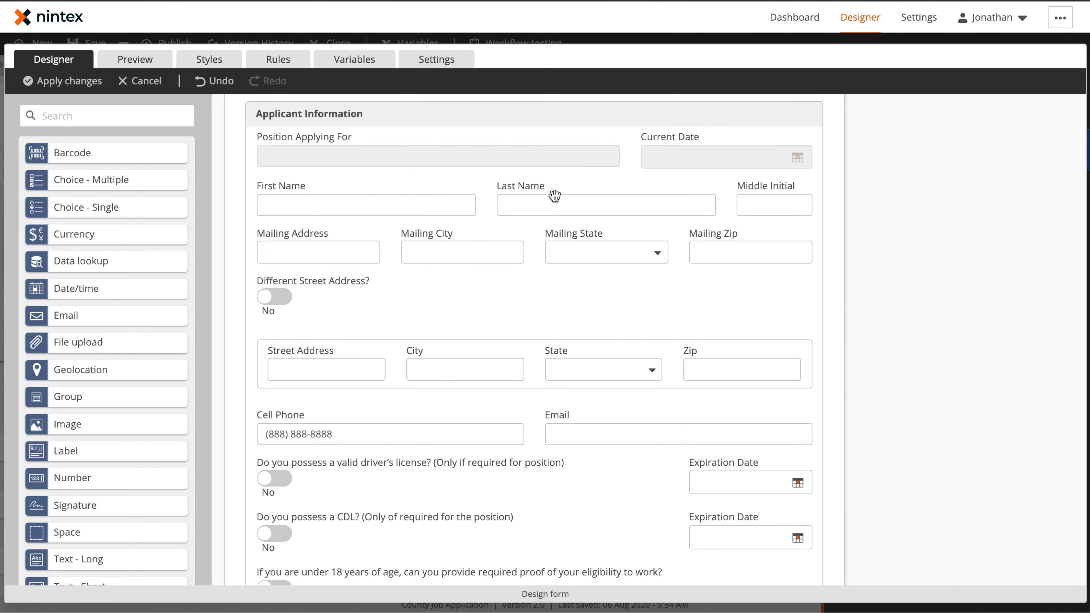
click(355, 200)
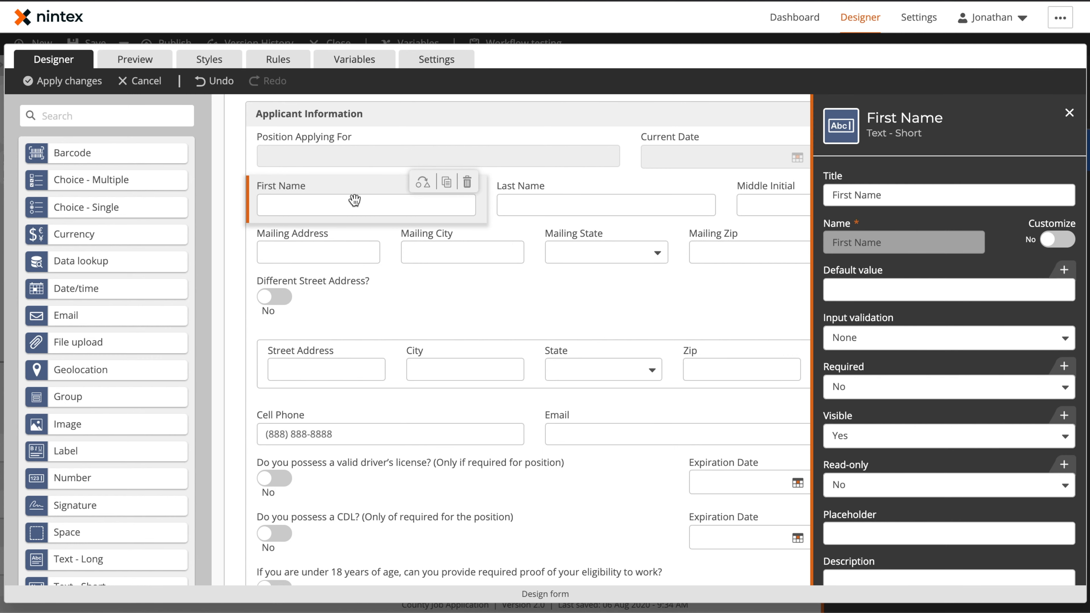
click(620, 205)
click(768, 200)
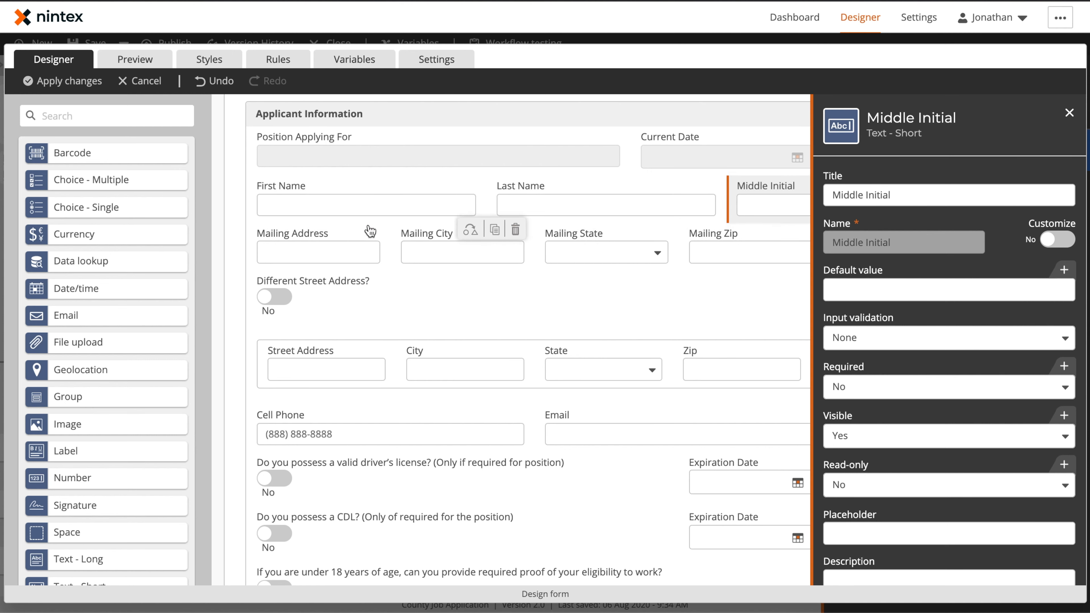
click(350, 246)
click(484, 258)
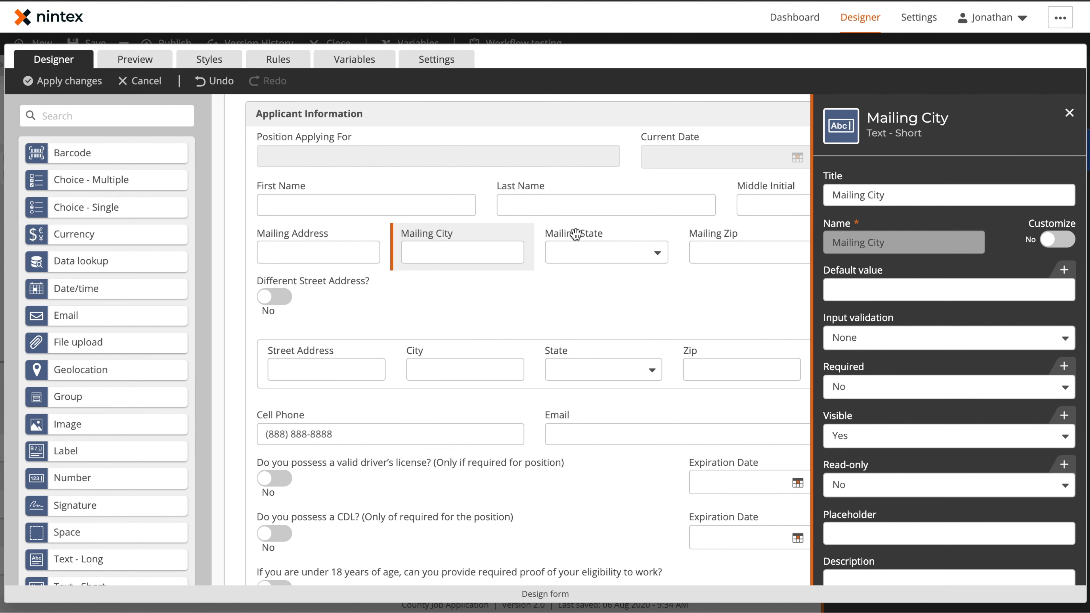
Open the Mailing State field's settings and examine its display type and comma-separated list of state options.
mouse_move(571, 255)
click(574, 258)
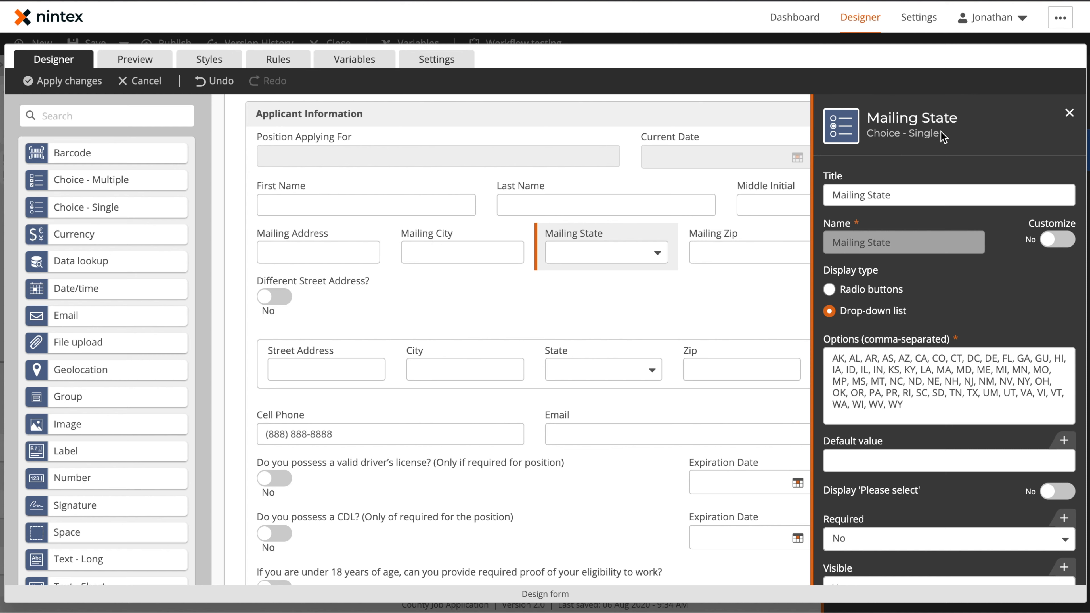
drag(926, 401, 829, 361)
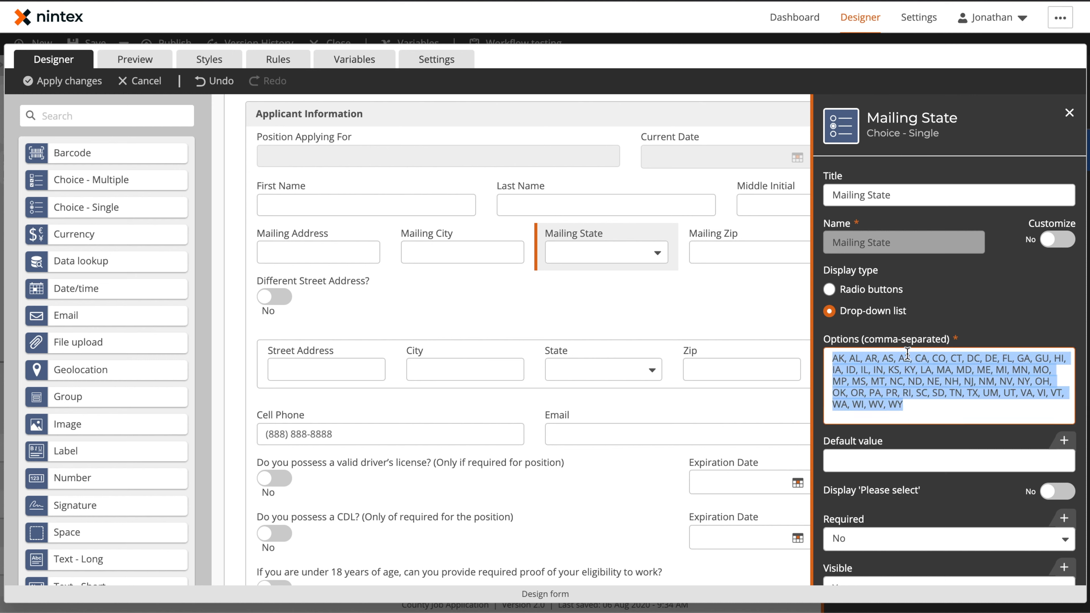
click(949, 407)
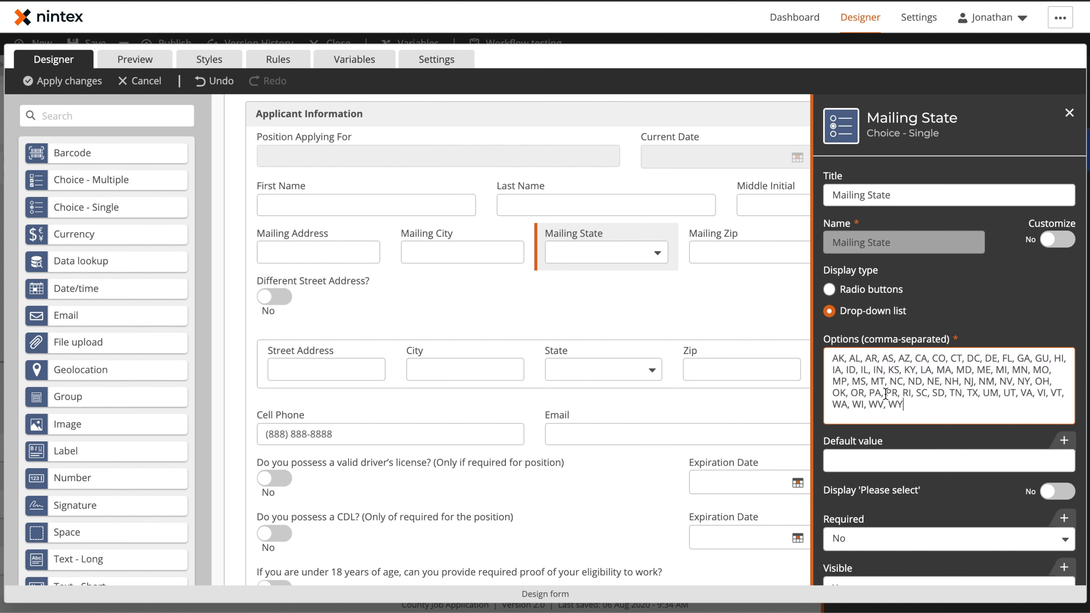
Set the Mailing Zip field's input validation to Text mask with the pattern 99999.
click(732, 257)
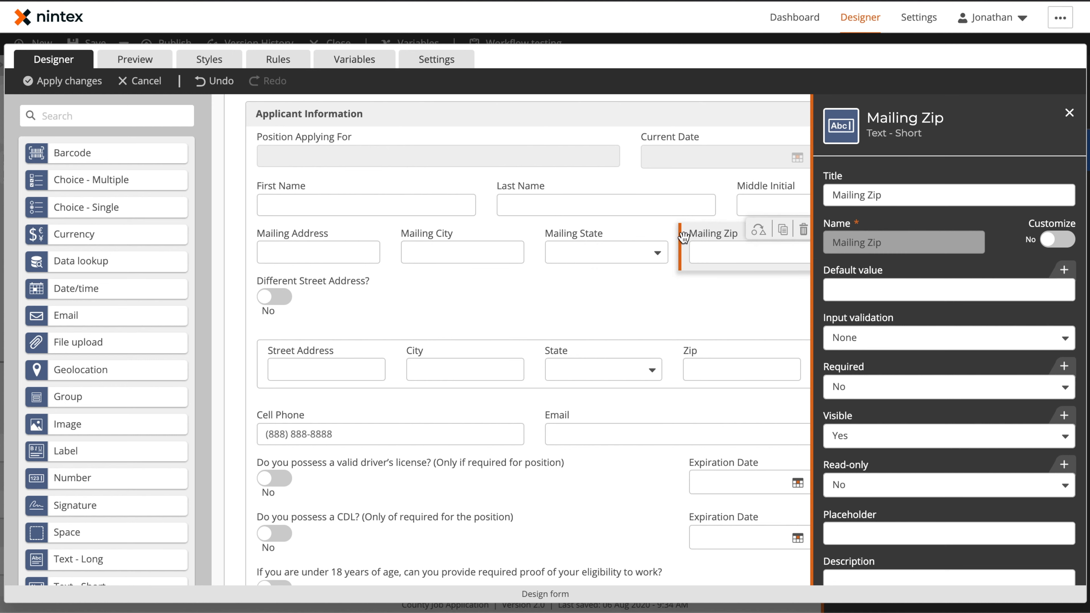
click(891, 339)
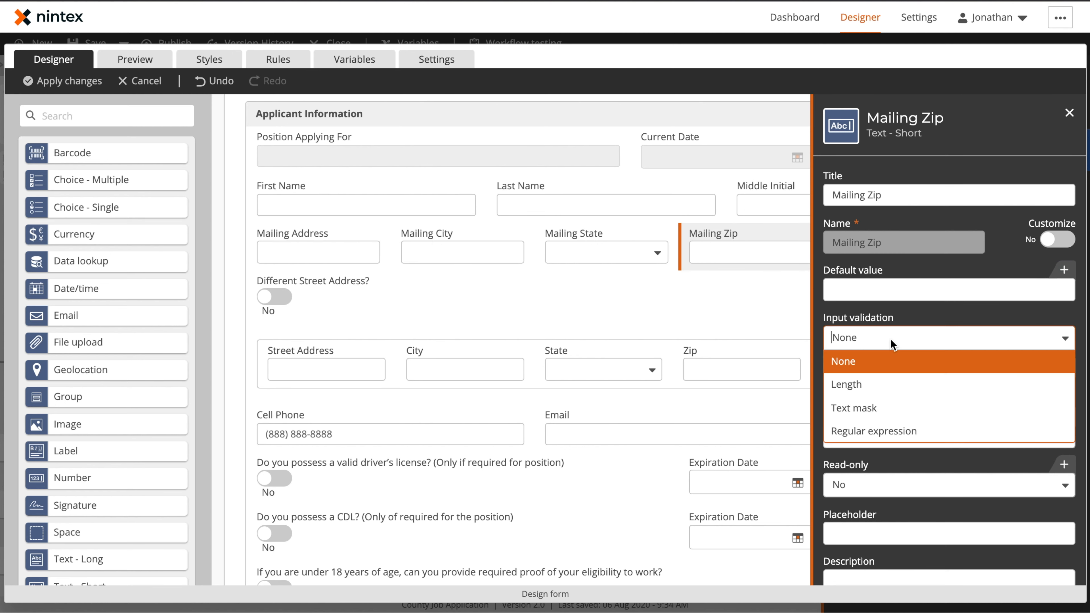
click(883, 408)
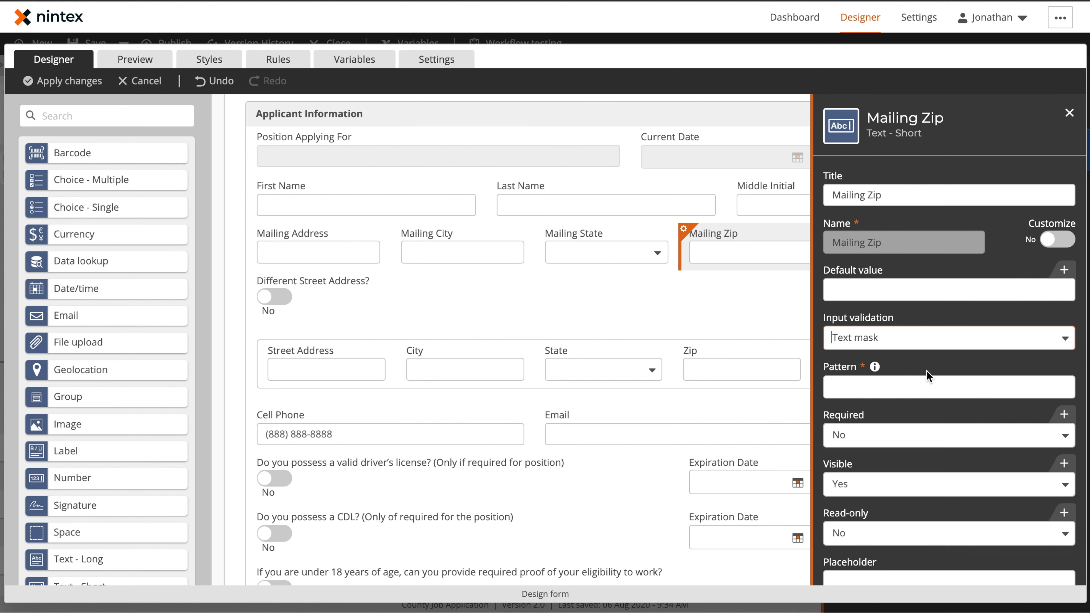
click(891, 379)
text(99999)
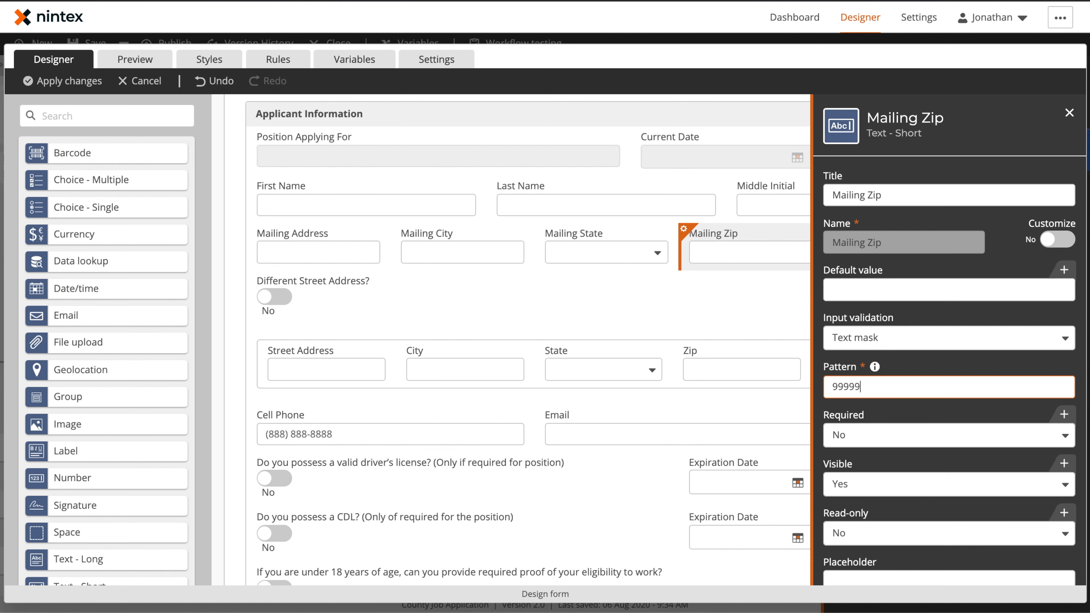
click(973, 156)
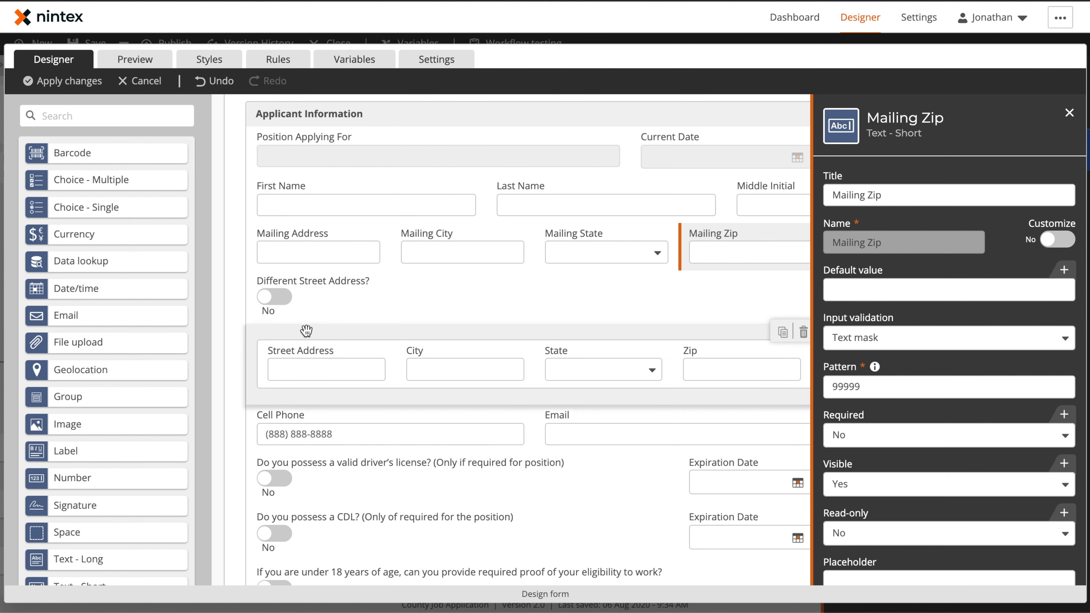
Start a new form rule and name it "Show Street Address".
click(279, 61)
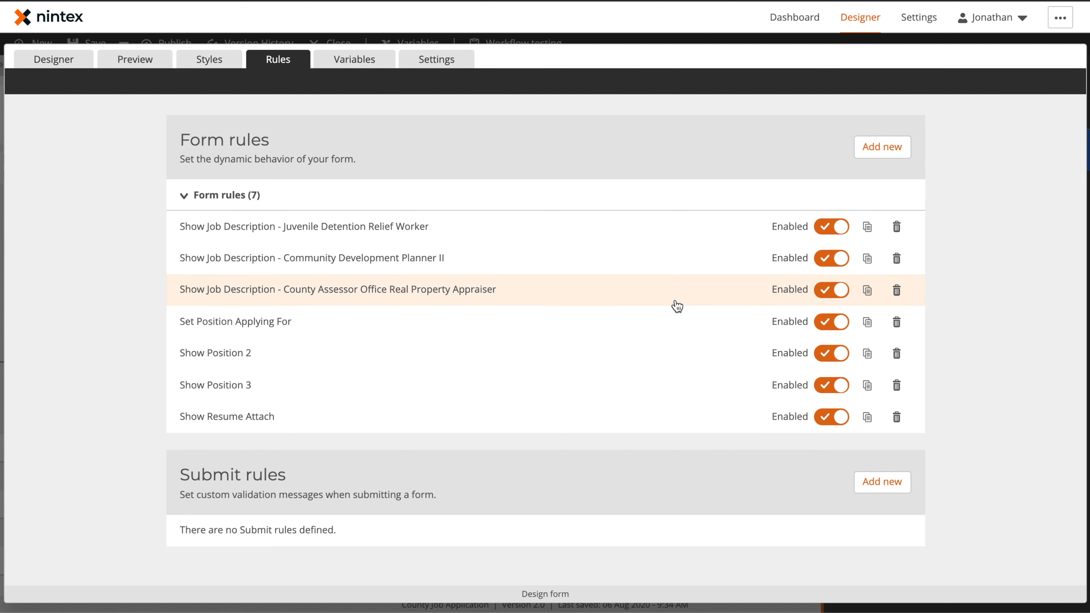
click(897, 150)
click(334, 206)
text(Sh)
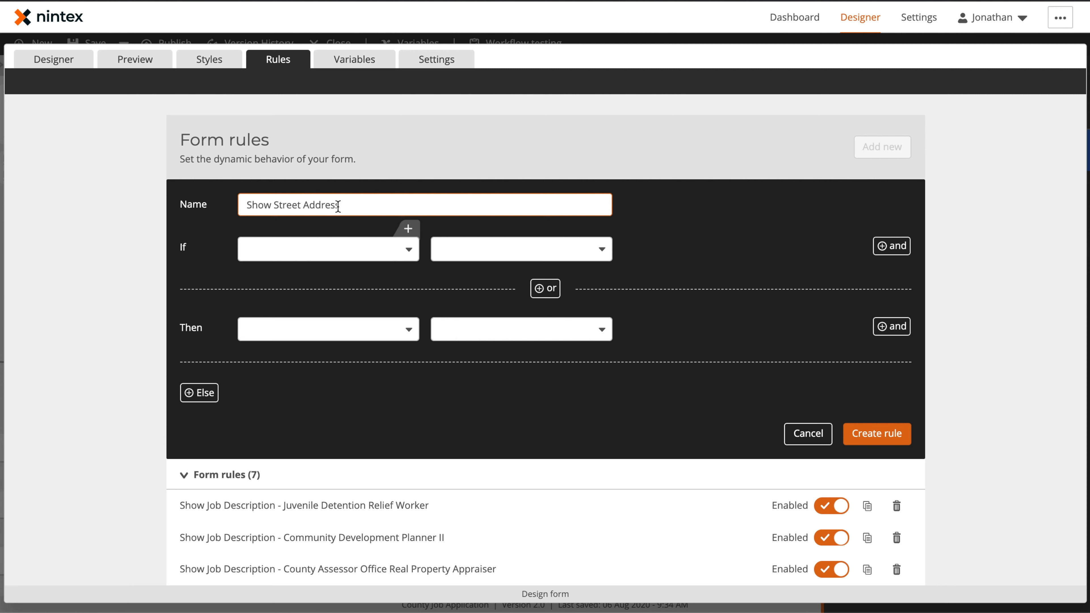
text(ow Street Address)
Set the rule's If condition to Different Street Address Is Yes.
click(376, 246)
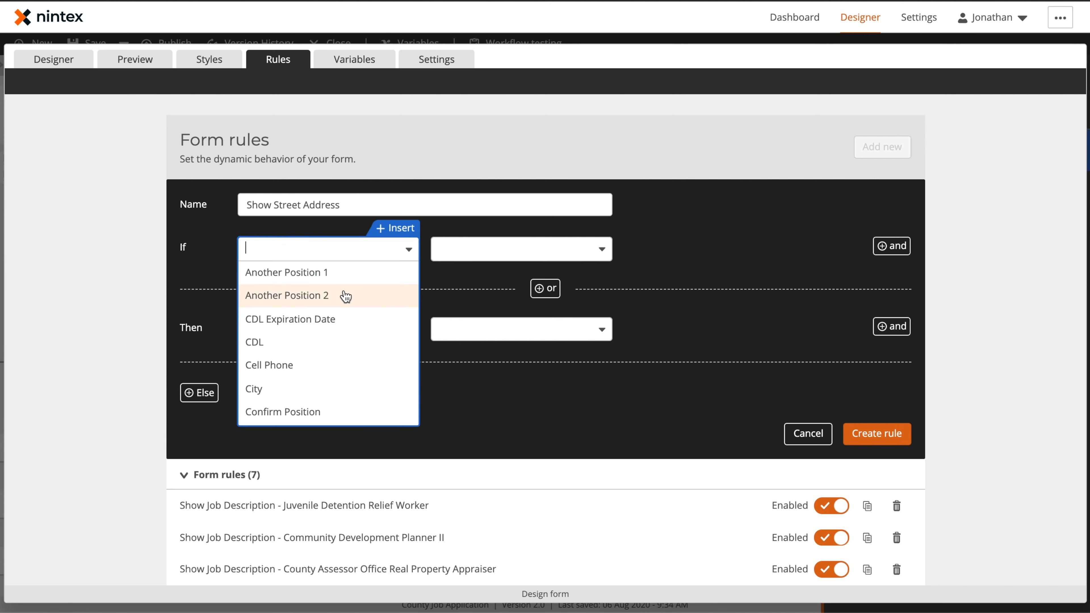
scroll(345, 297, down, 5)
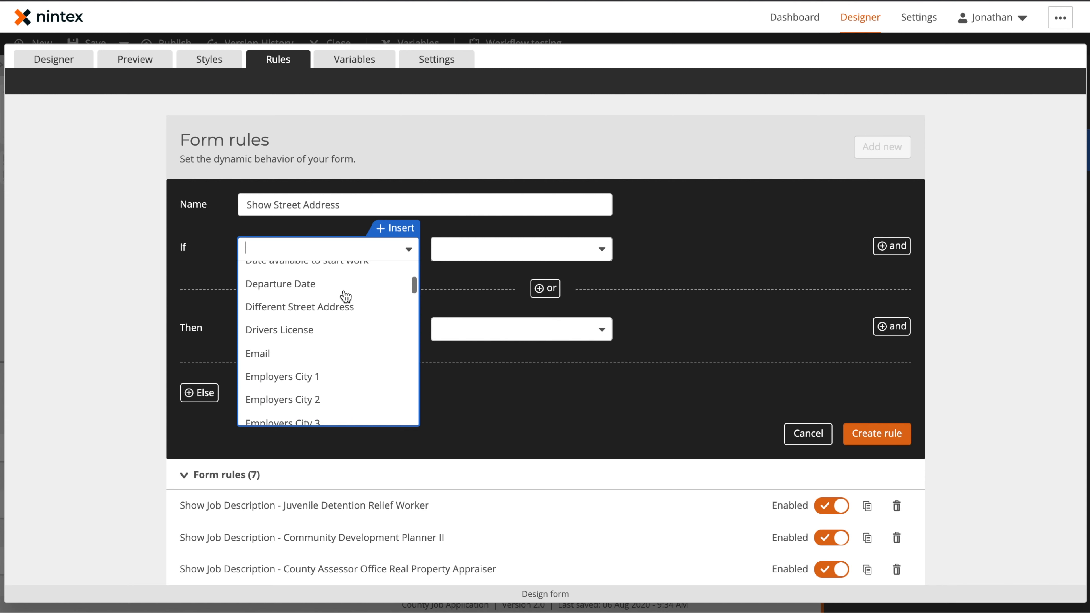
click(311, 307)
click(516, 247)
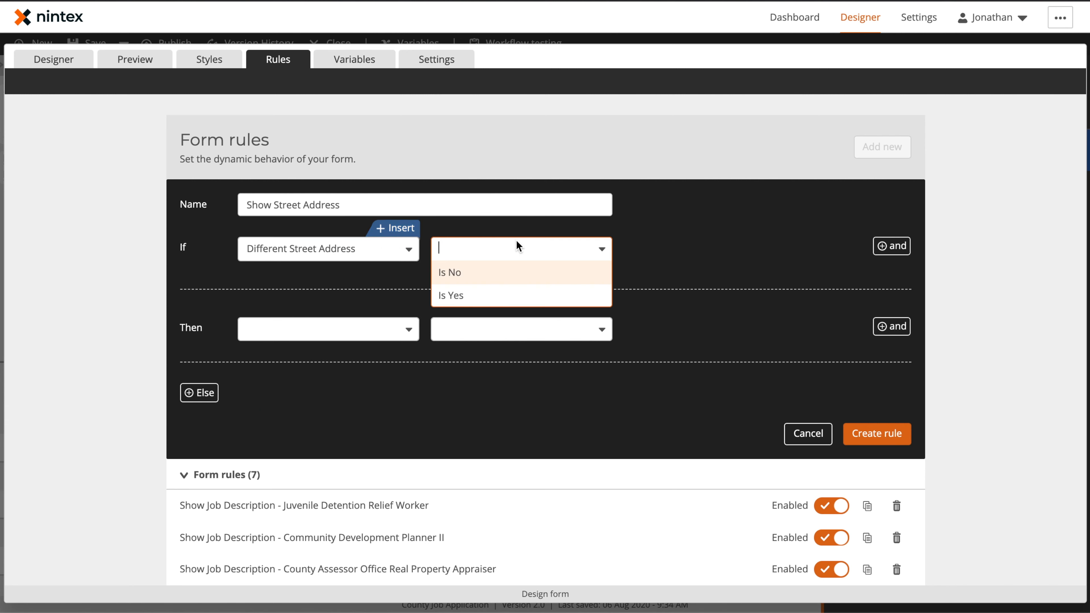
click(498, 299)
Set the rule's Then action to make Street Address Info Visible with the value Yes.
click(330, 331)
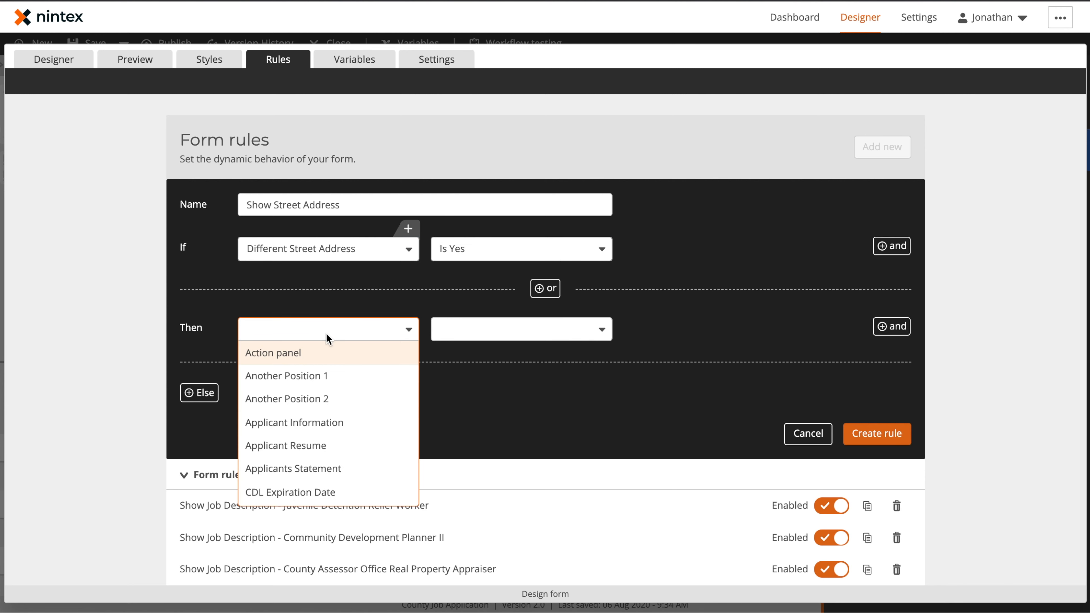
text(stre)
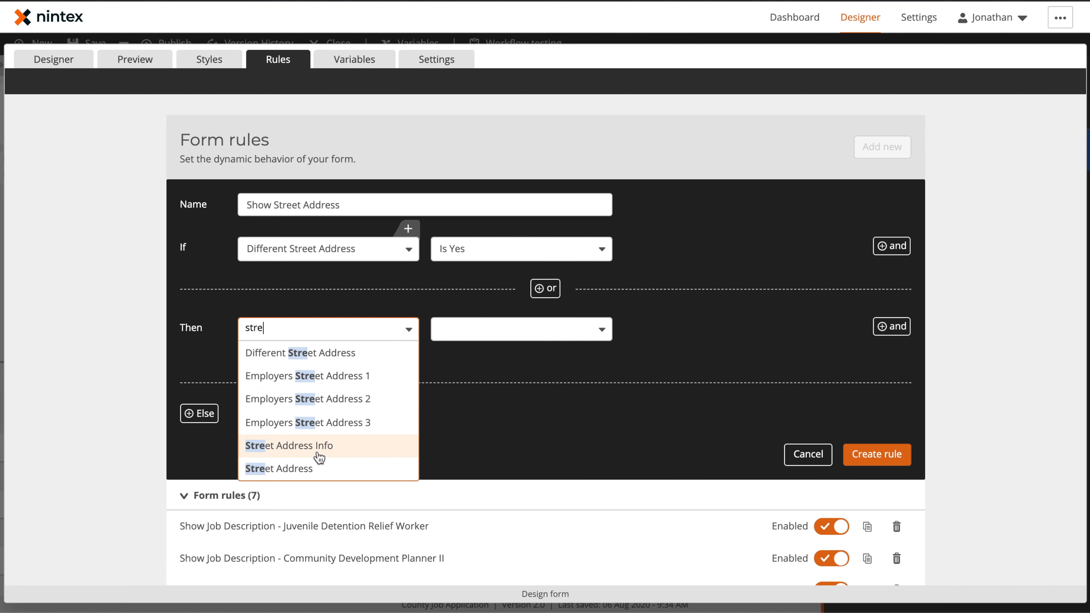
click(319, 447)
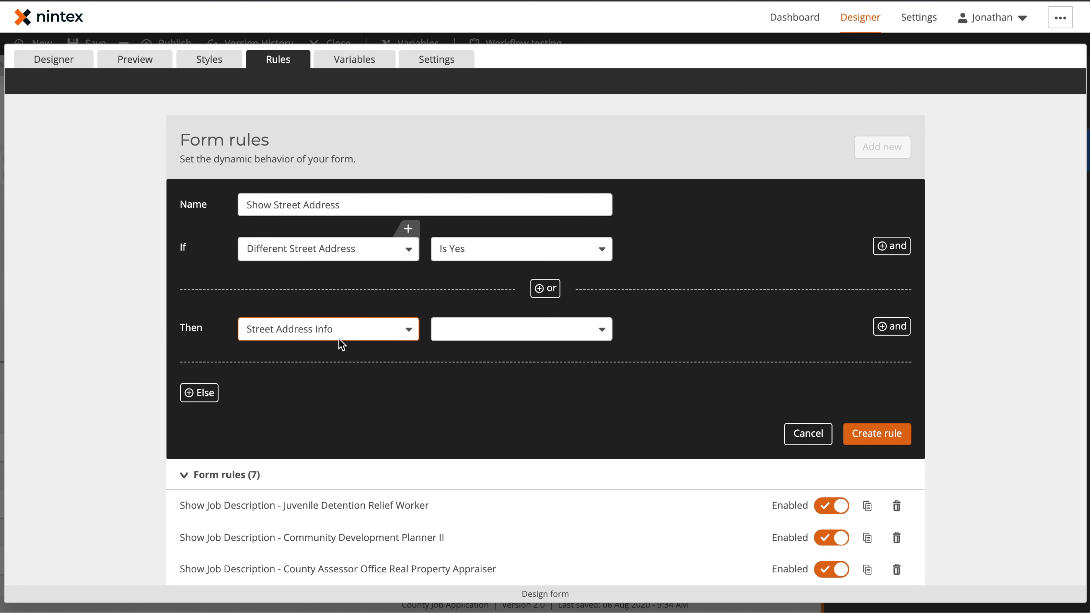
click(472, 337)
click(526, 400)
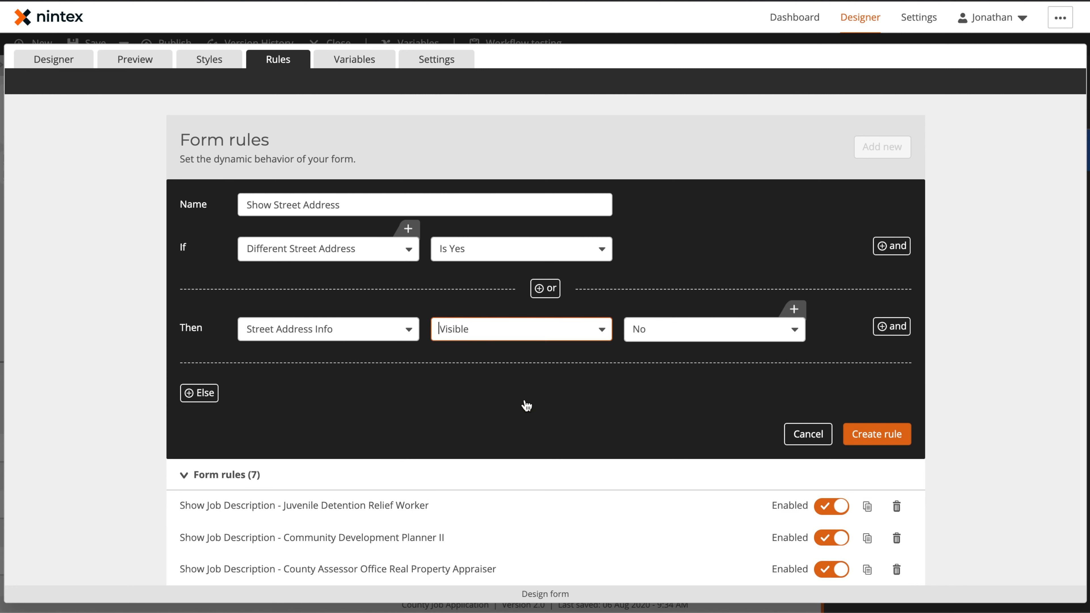
click(669, 330)
click(671, 356)
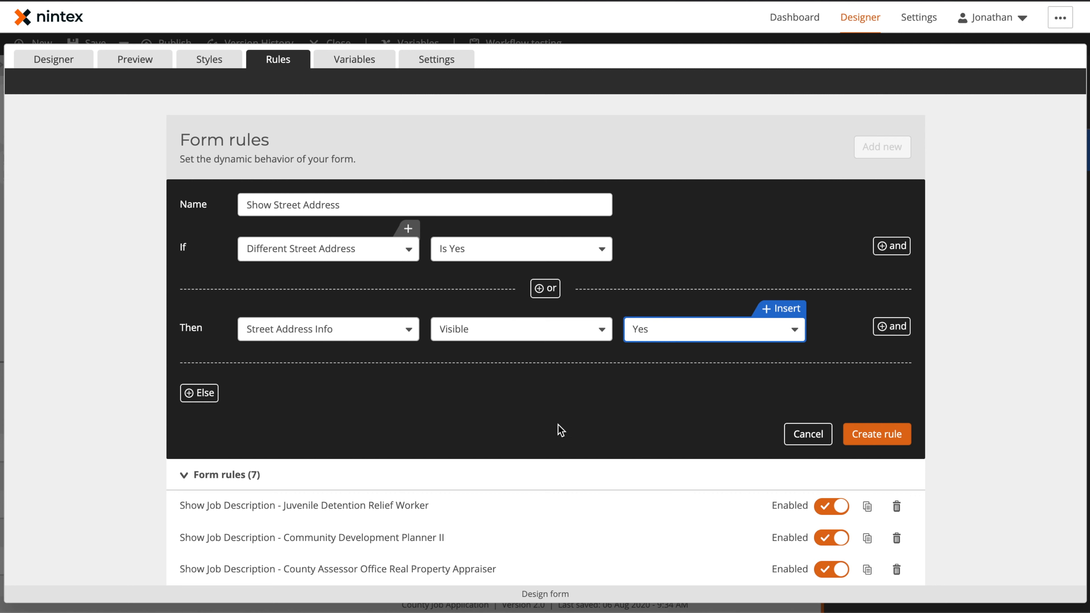
Add an Else action that hides Street Address Info through its Visible property, and create the rule.
click(209, 395)
click(294, 393)
text(st)
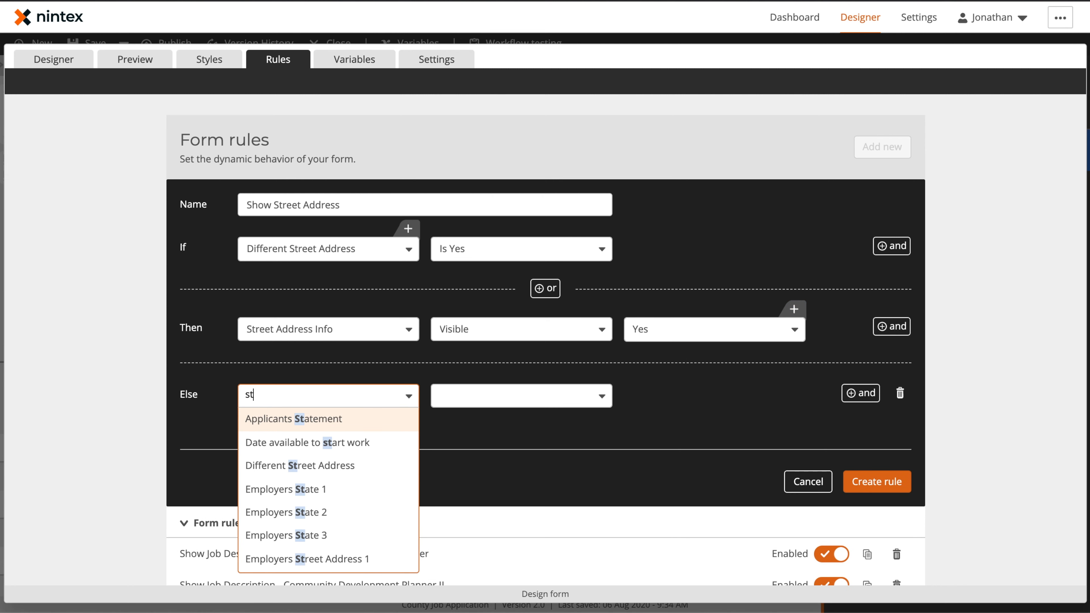
text(reet)
click(318, 511)
click(506, 388)
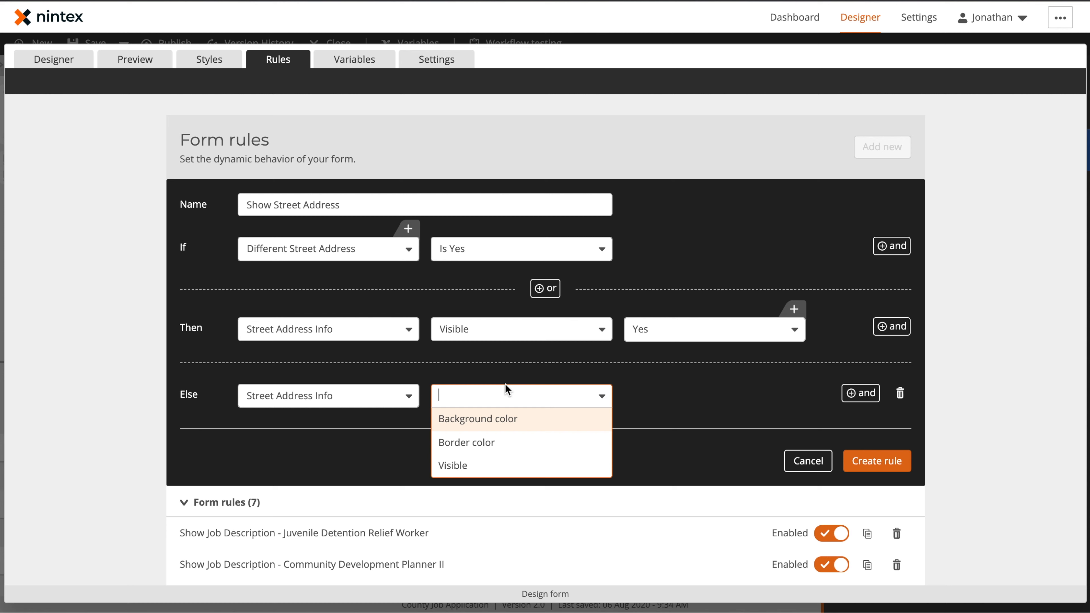
click(481, 466)
click(887, 464)
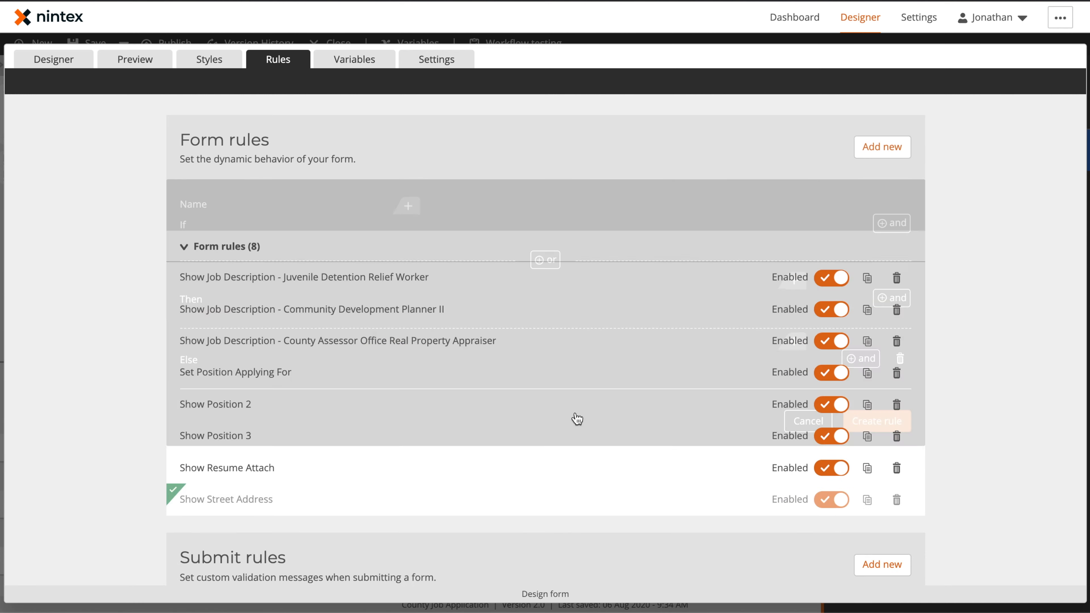
Test the new rule in the preview by choosing Juvenile Detention Relief Worker and setting Different Street Address? to Yes on the Employment Application page.
click(139, 58)
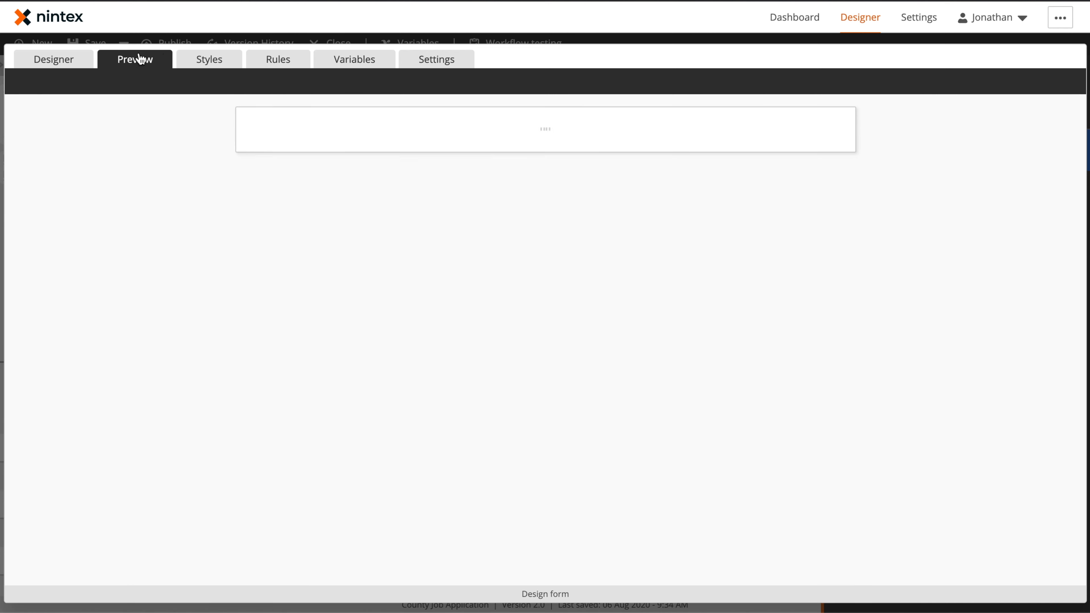
click(575, 244)
click(558, 256)
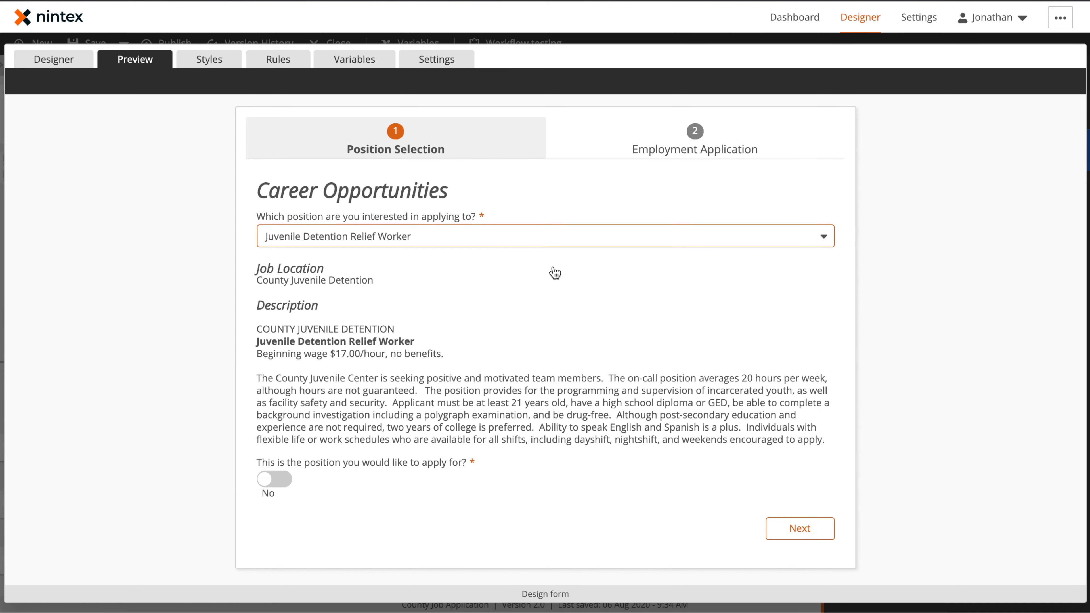
click(800, 528)
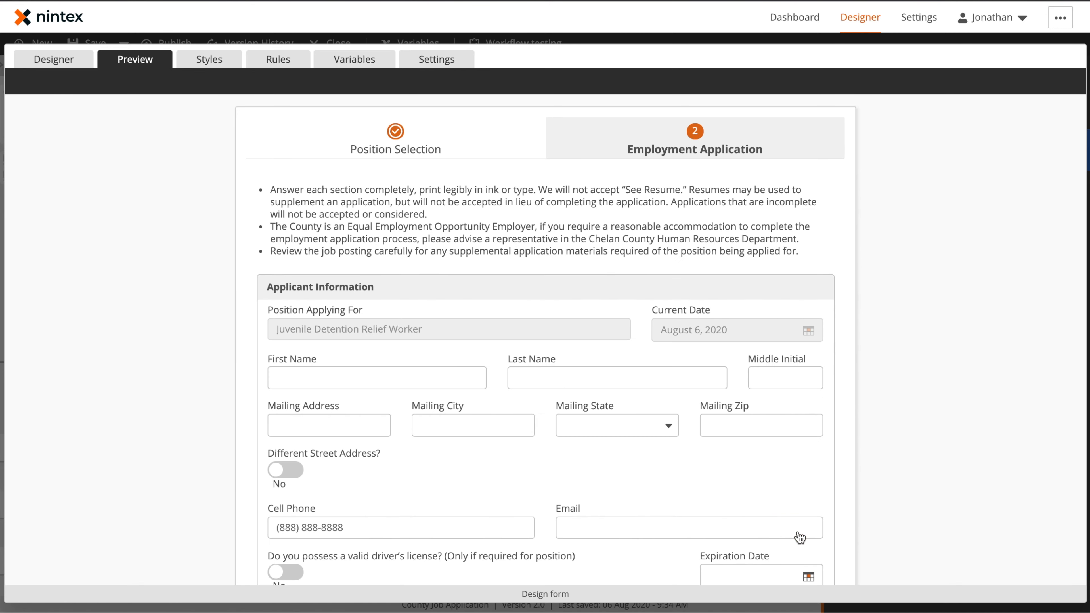
scroll(492, 405, down, 3)
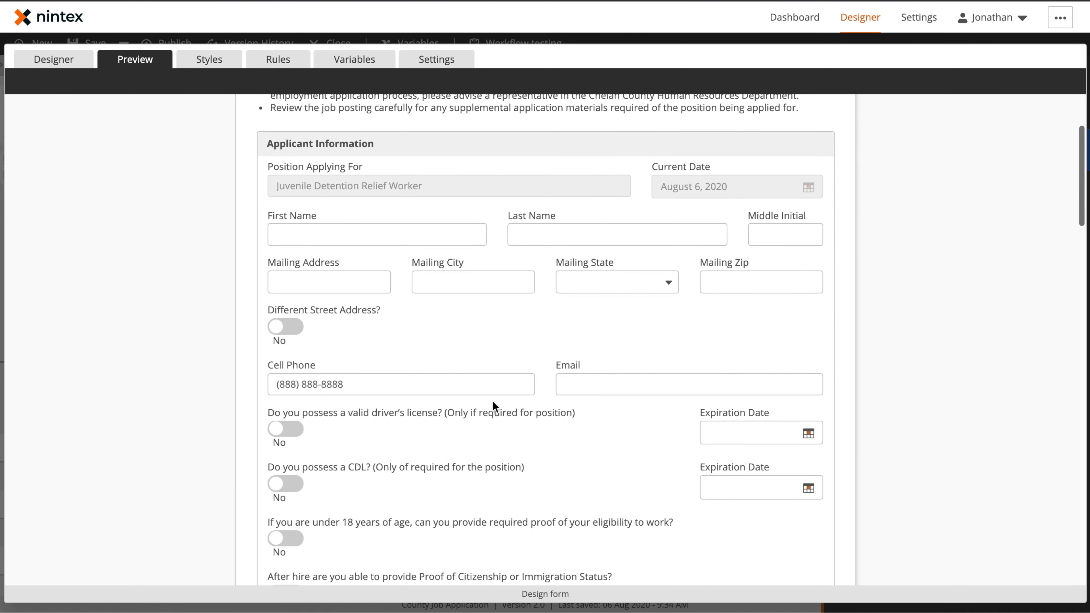
click(293, 326)
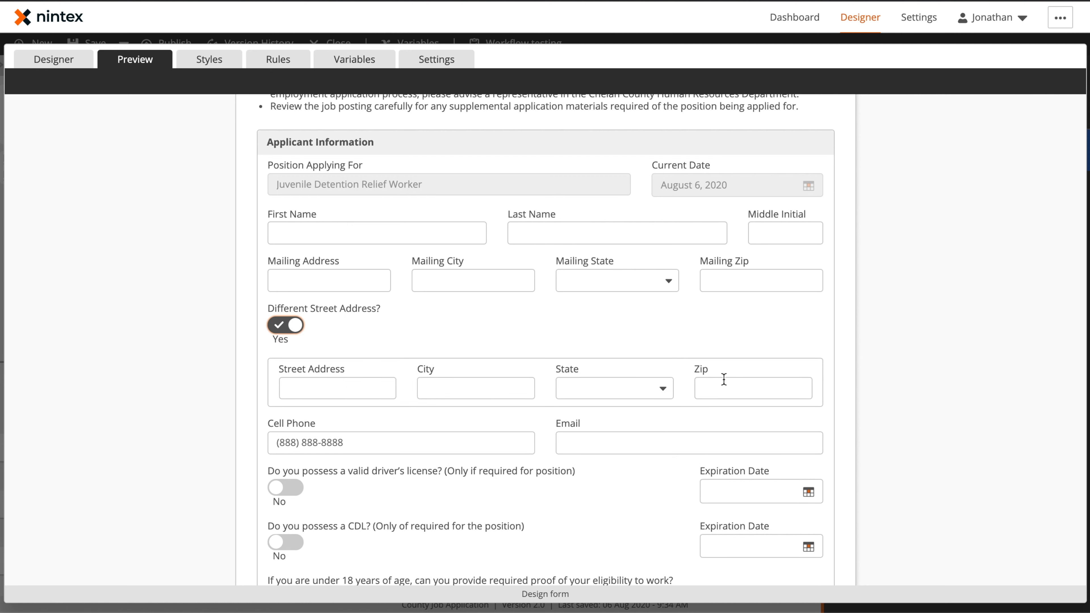
Toggle Different Street Address? off and on again in the preview, and return to the form designer.
click(289, 324)
click(289, 324)
click(49, 57)
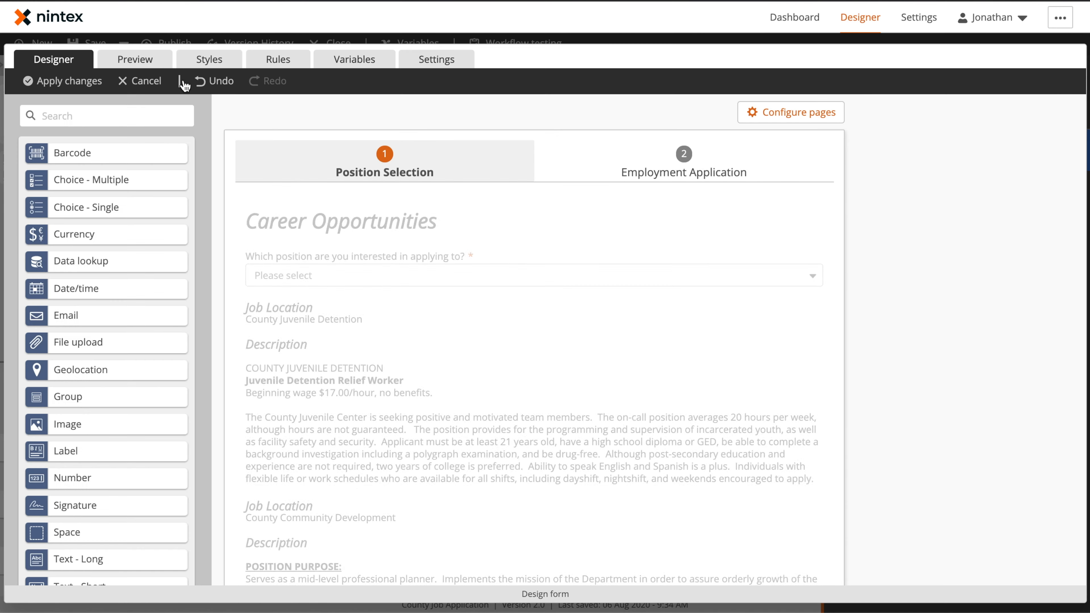
Examine the settings of the Street Address Info group on the Employment Application page, and close them.
click(644, 171)
scroll(343, 328, down, 5)
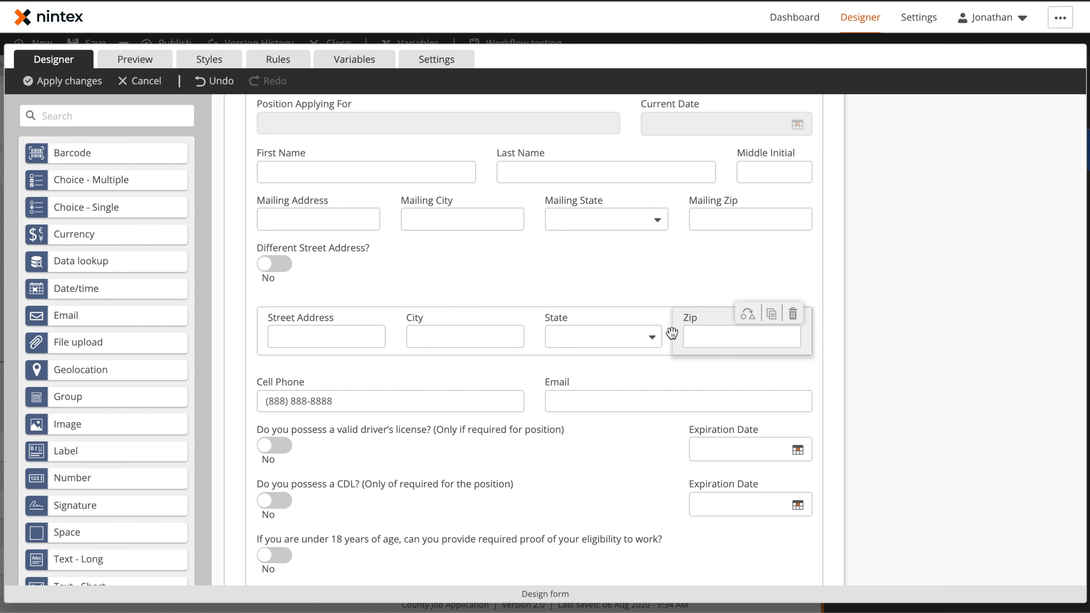
click(585, 297)
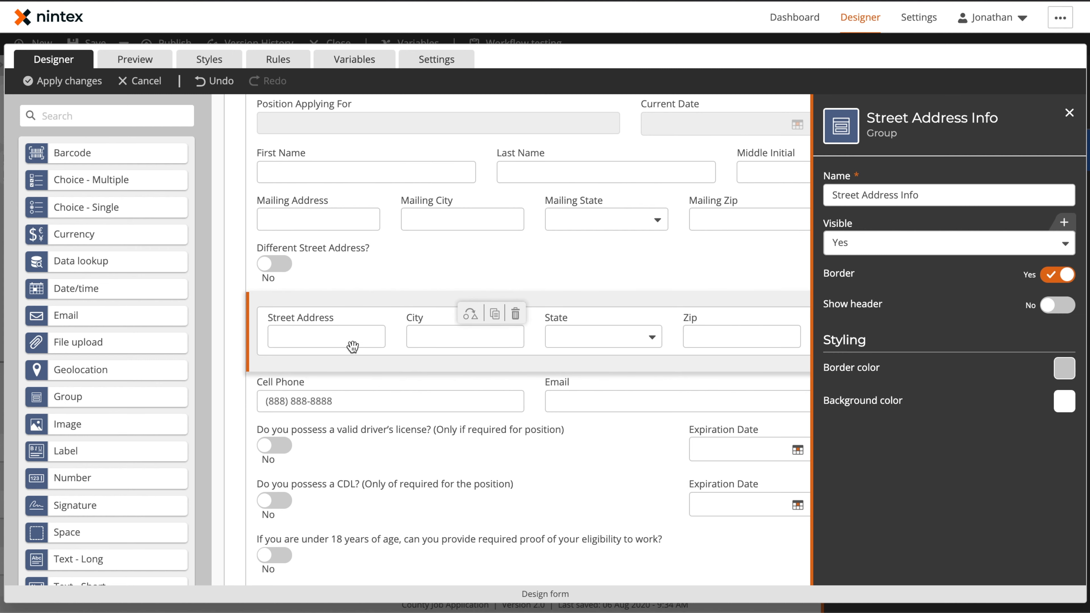
click(1069, 113)
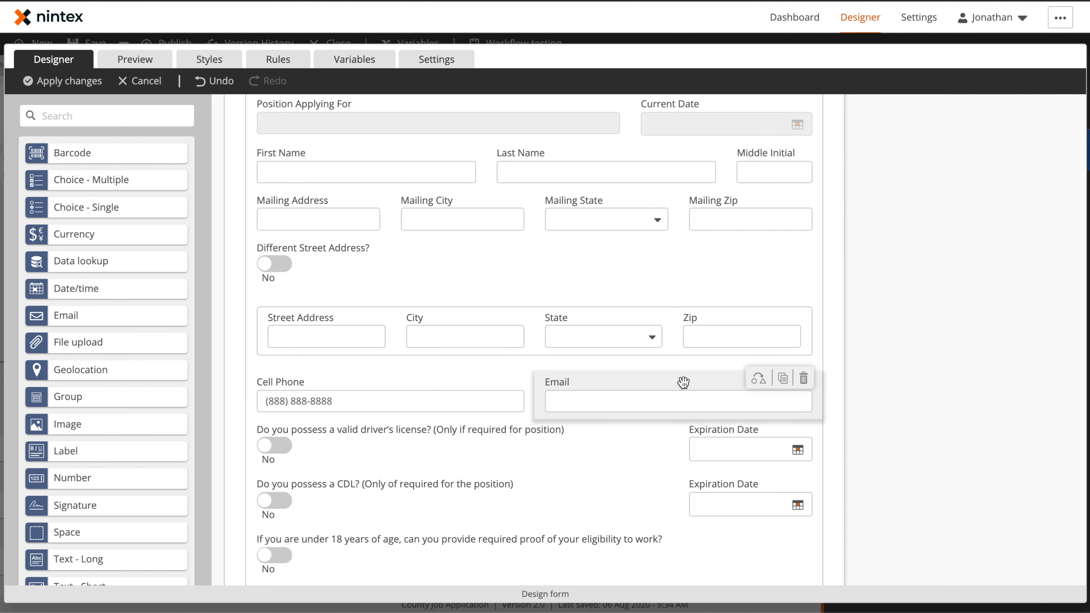
Examine the Cell Phone field's text mask and placeholder settings, and the settings of the Email field beside it.
click(353, 407)
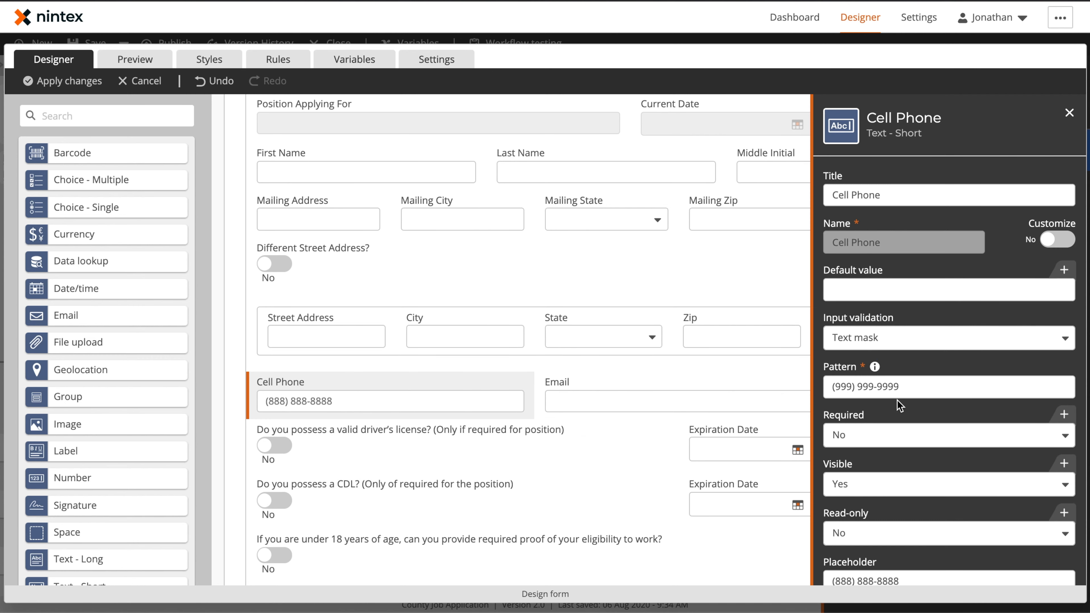
click(908, 288)
click(887, 368)
scroll(916, 385, down, 4)
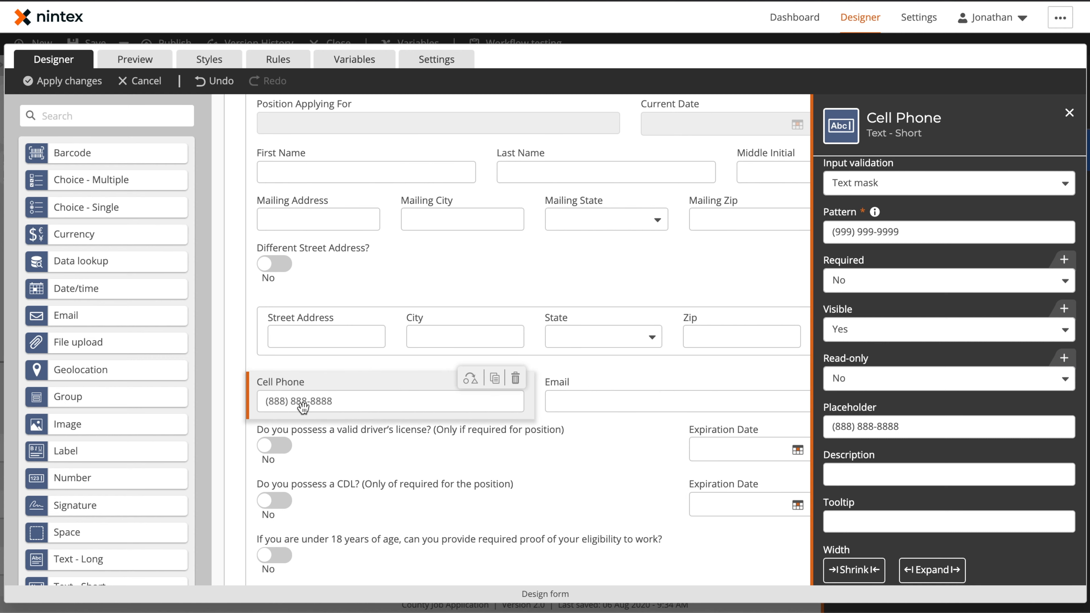
click(669, 399)
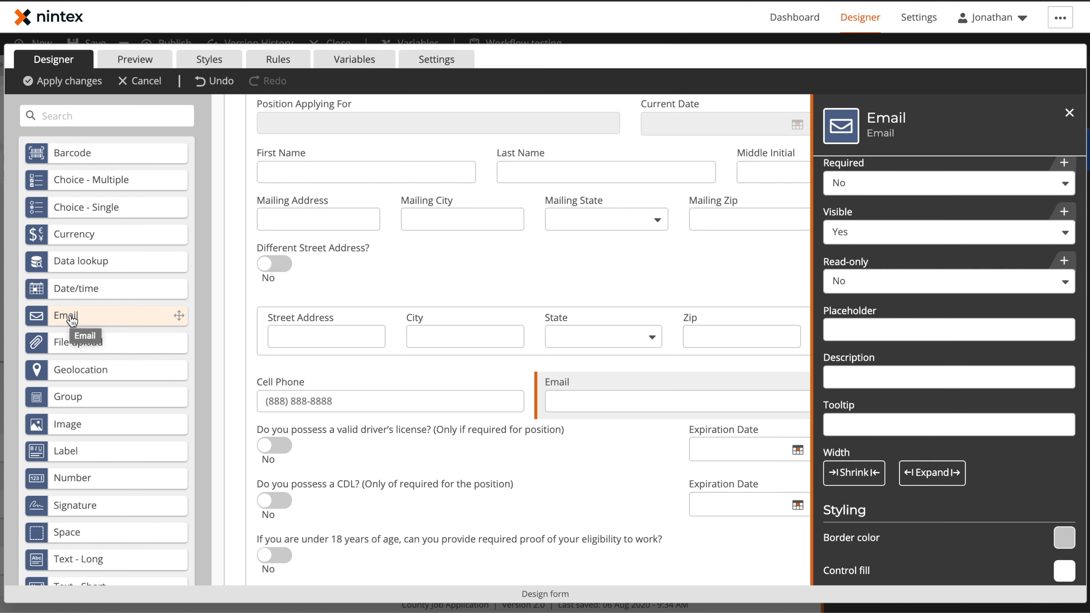
Switch the Under 18 Eligibility question's display type to Checkbox and back to Toggle.
scroll(458, 447, down, 3)
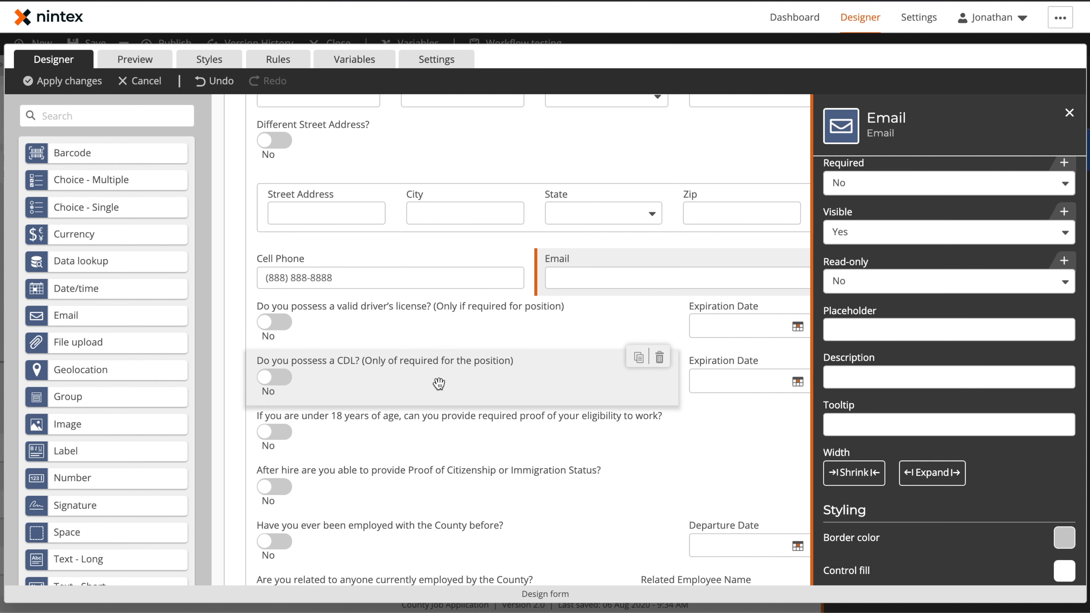
click(439, 429)
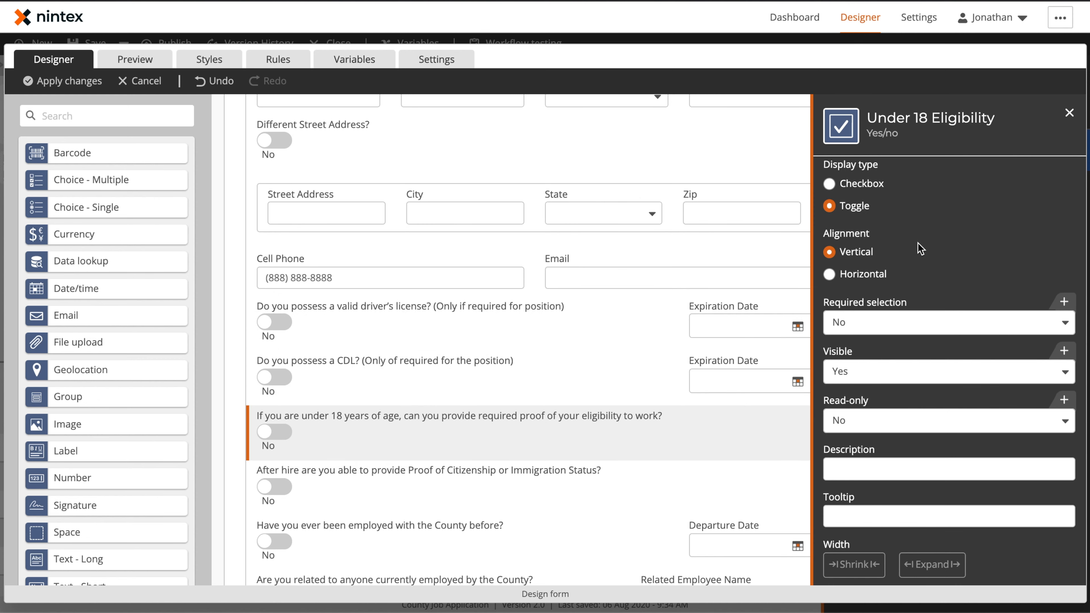
scroll(917, 246, down, 1)
scroll(920, 248, up, 3)
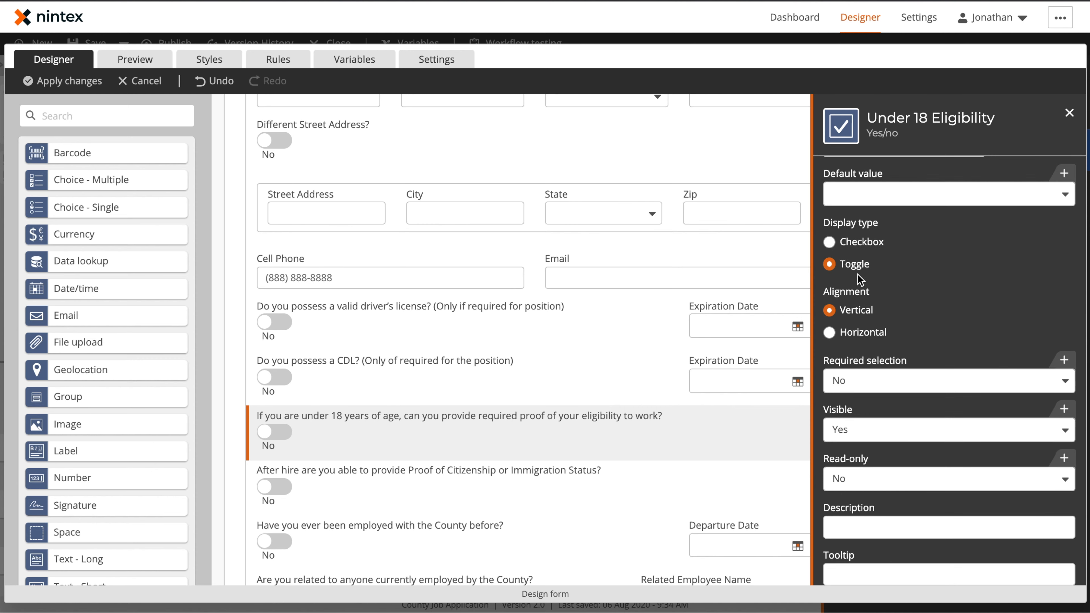
click(855, 244)
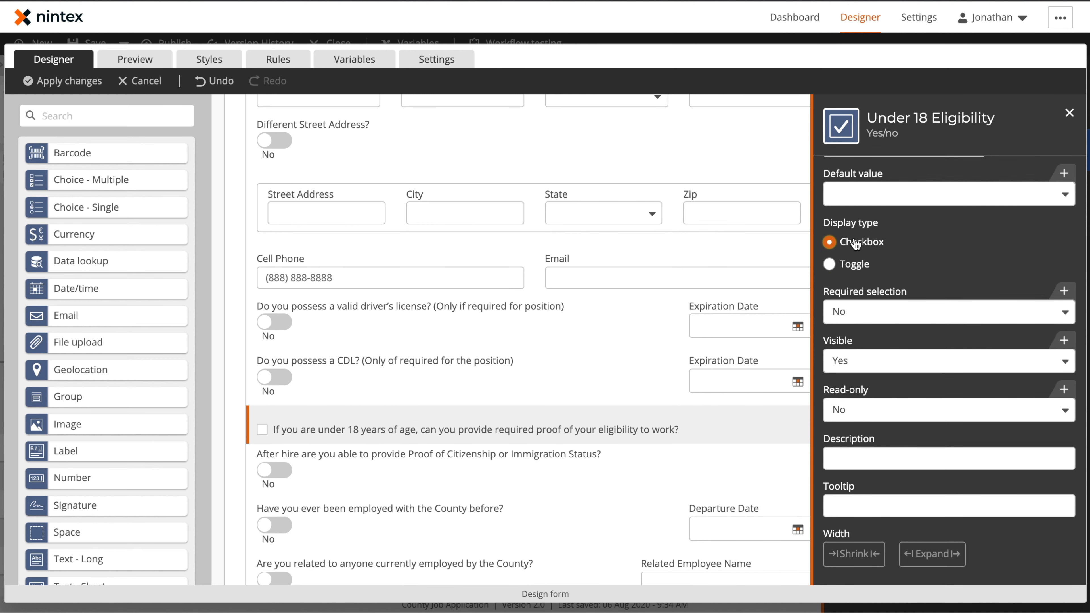
click(855, 265)
Examine the settings of the Foreign Languages group and its first Speak choice field, and close them.
scroll(501, 416, down, 5)
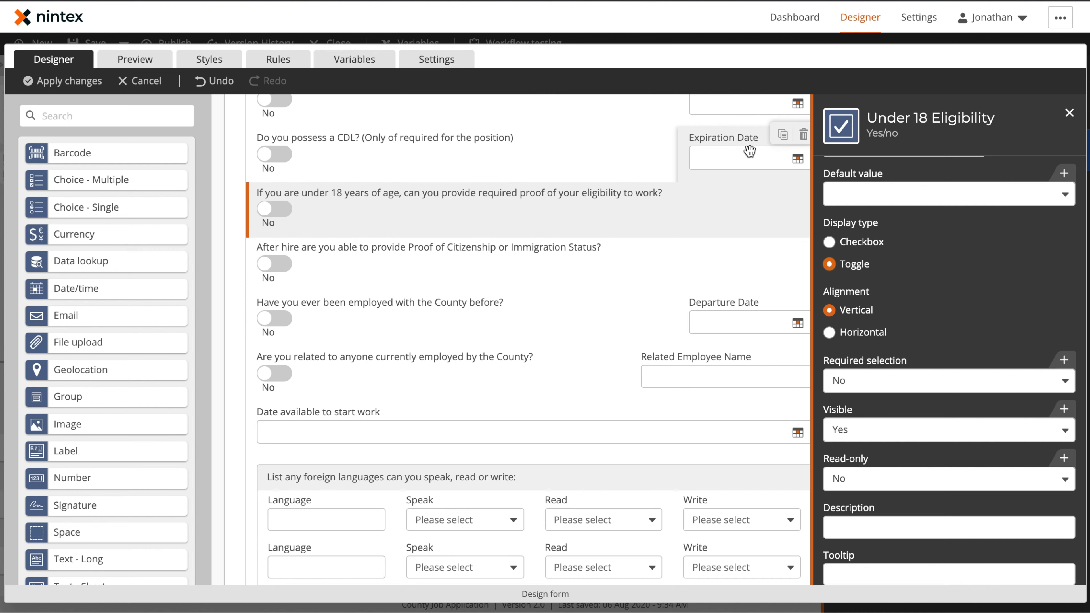
click(751, 155)
scroll(737, 344, down, 2)
scroll(737, 345, down, 4)
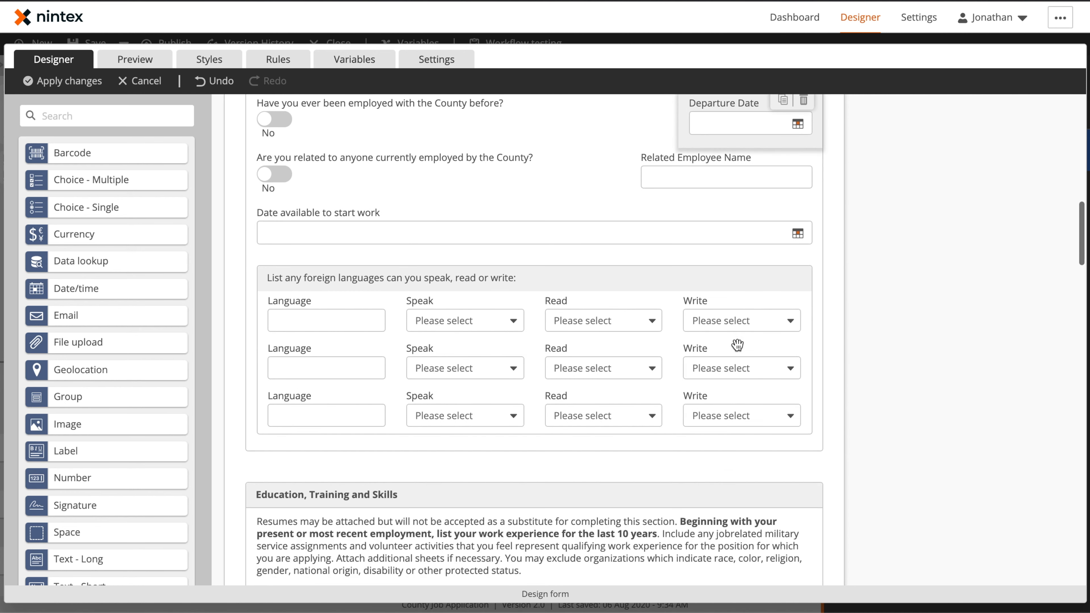
click(542, 270)
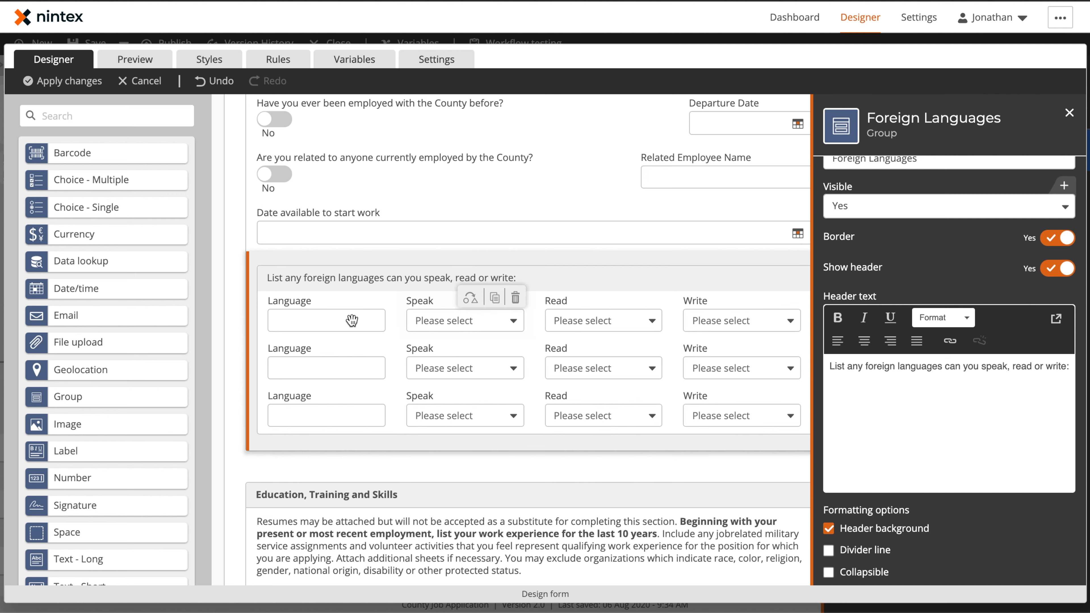
click(487, 324)
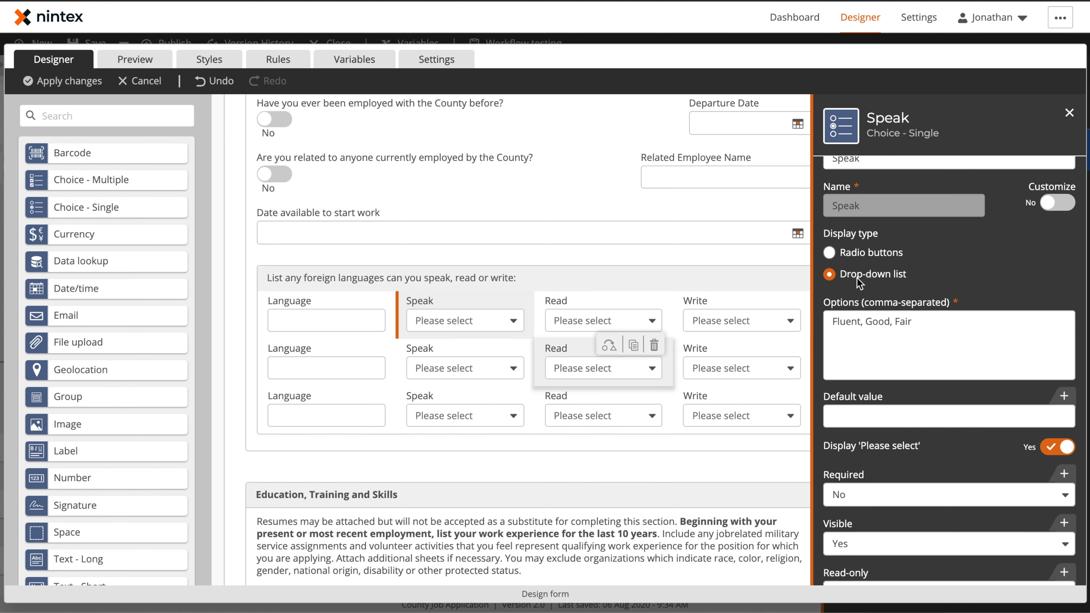
click(1070, 113)
Examine the Position Details 1 group in the Education, Training and Skills section, including its option for copying the control.
scroll(628, 275, down, 5)
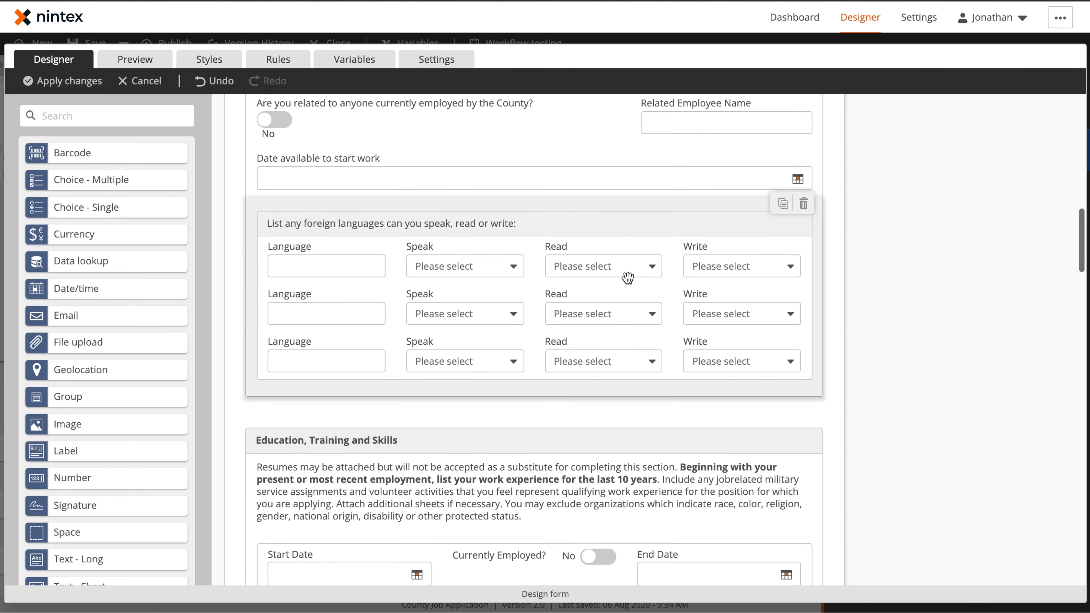
scroll(627, 278, down, 3)
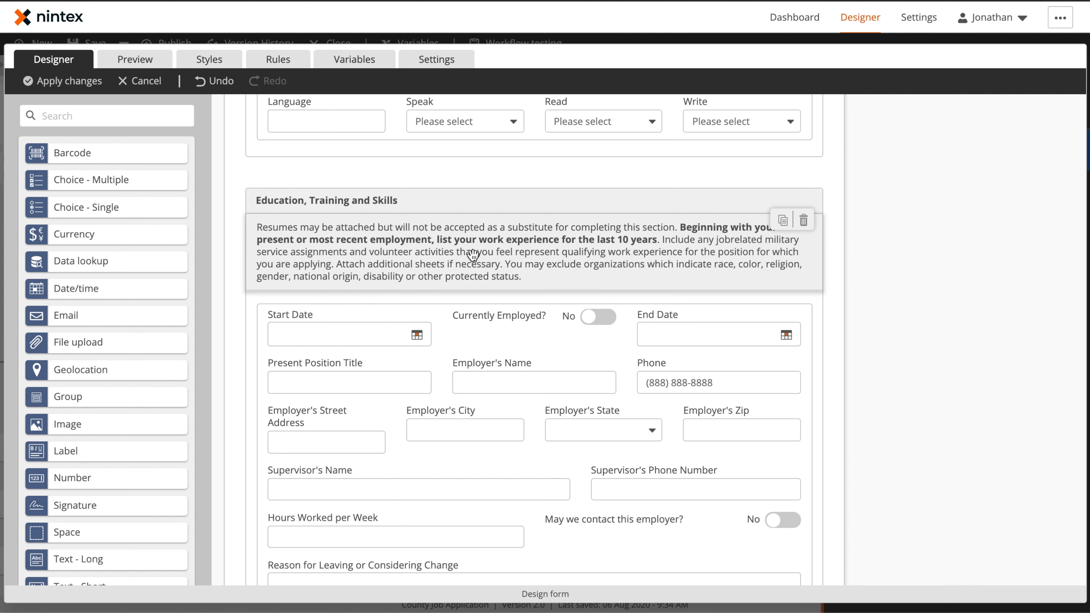
click(463, 300)
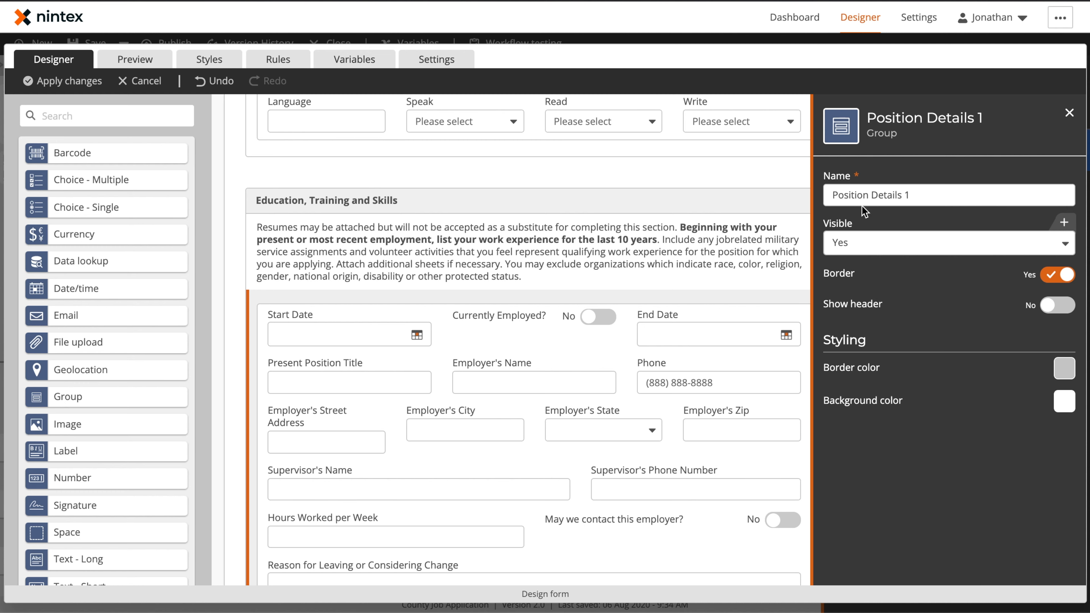
scroll(247, 324, down, 3)
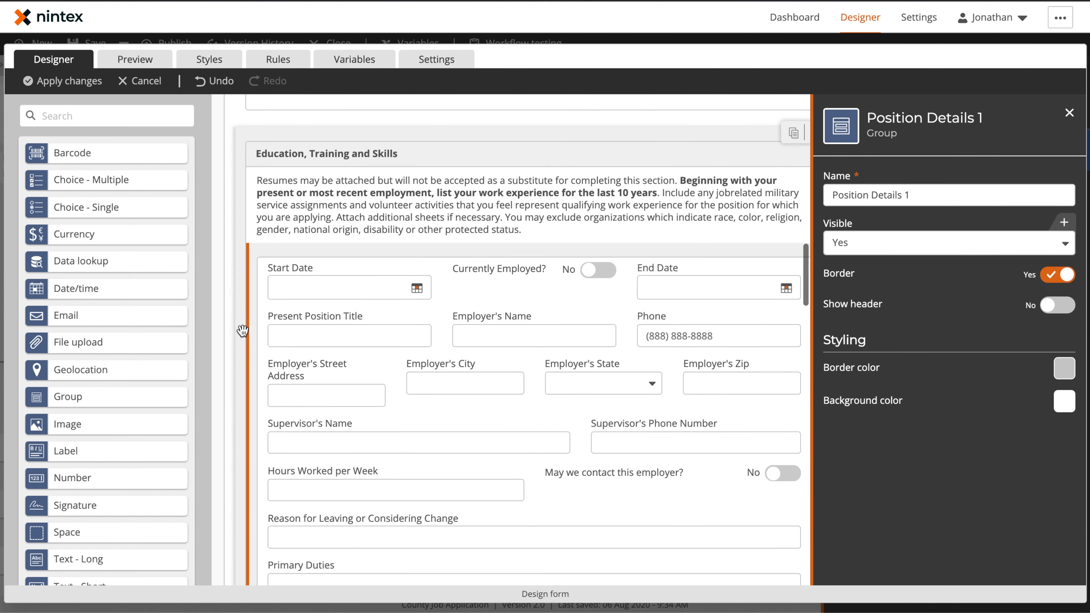
click(253, 374)
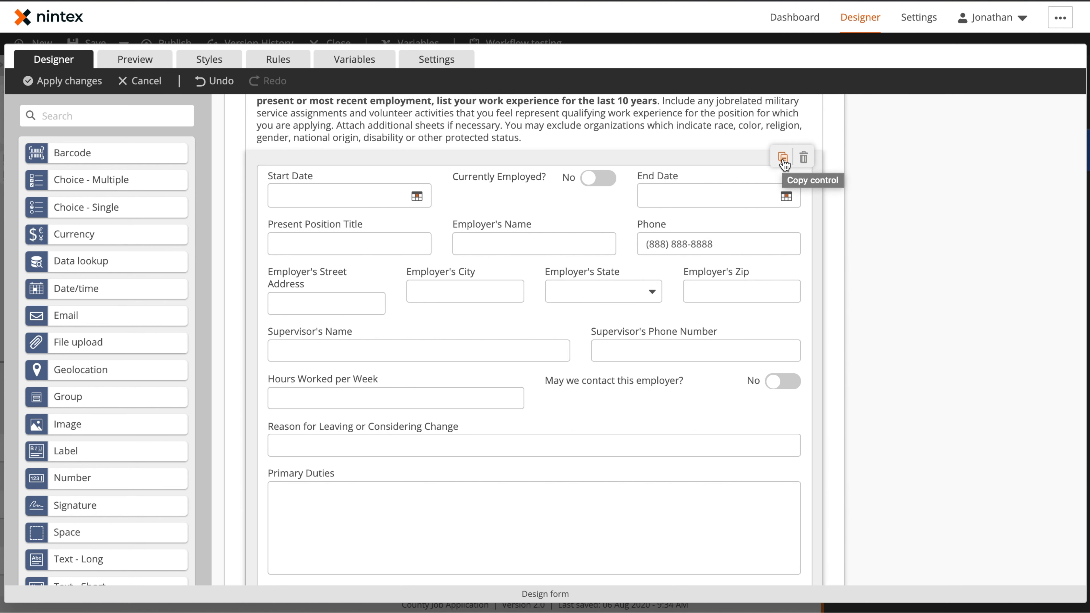
click(782, 158)
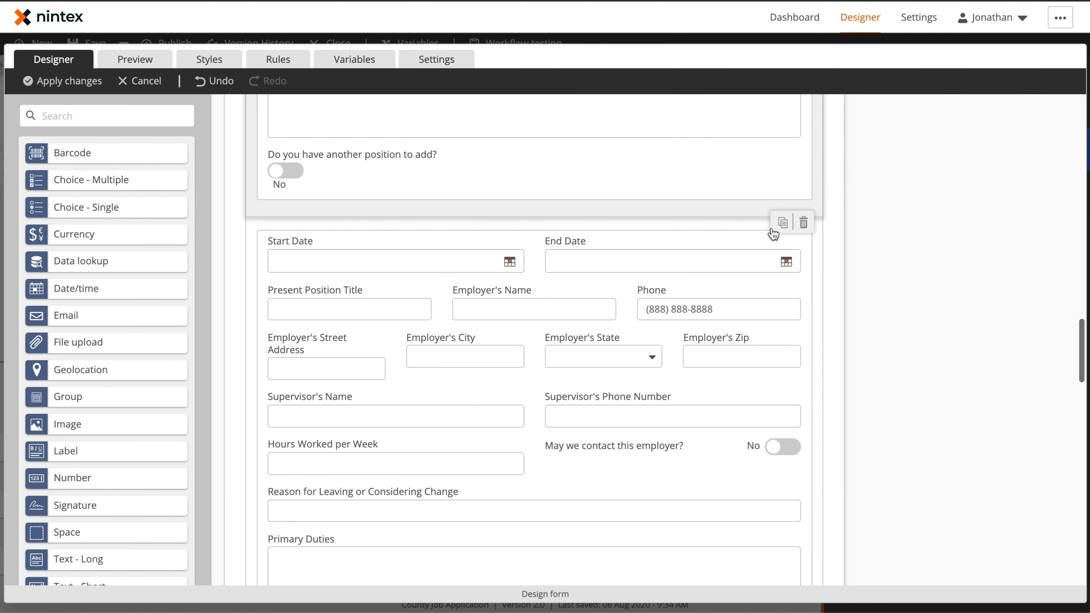
Examine the settings and fields of the Position Details 2 and Position Details 3 groups.
click(746, 224)
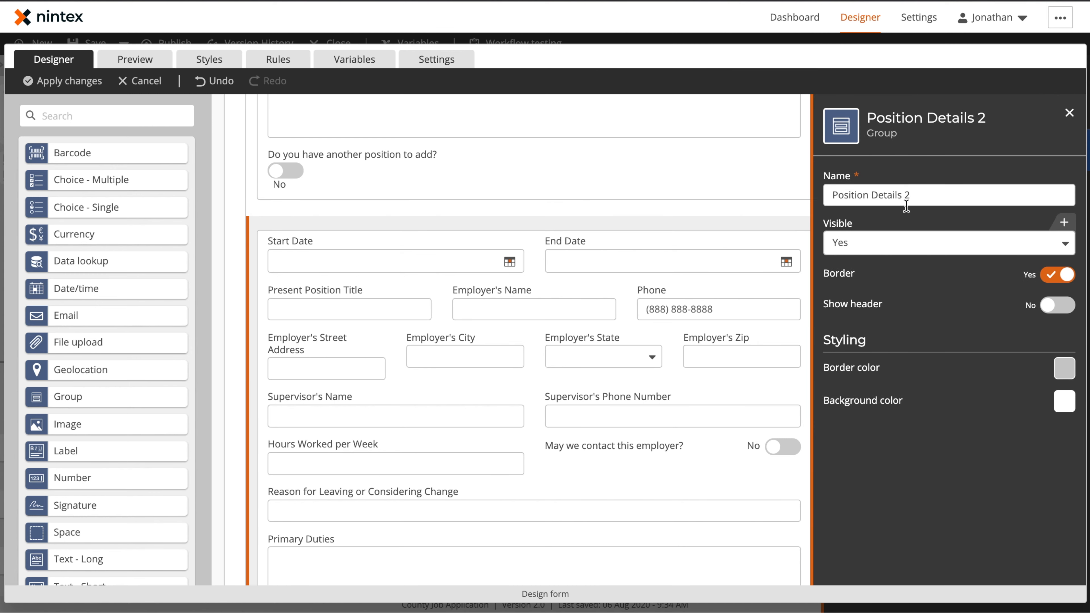
drag(669, 460, 676, 445)
click(674, 269)
click(674, 270)
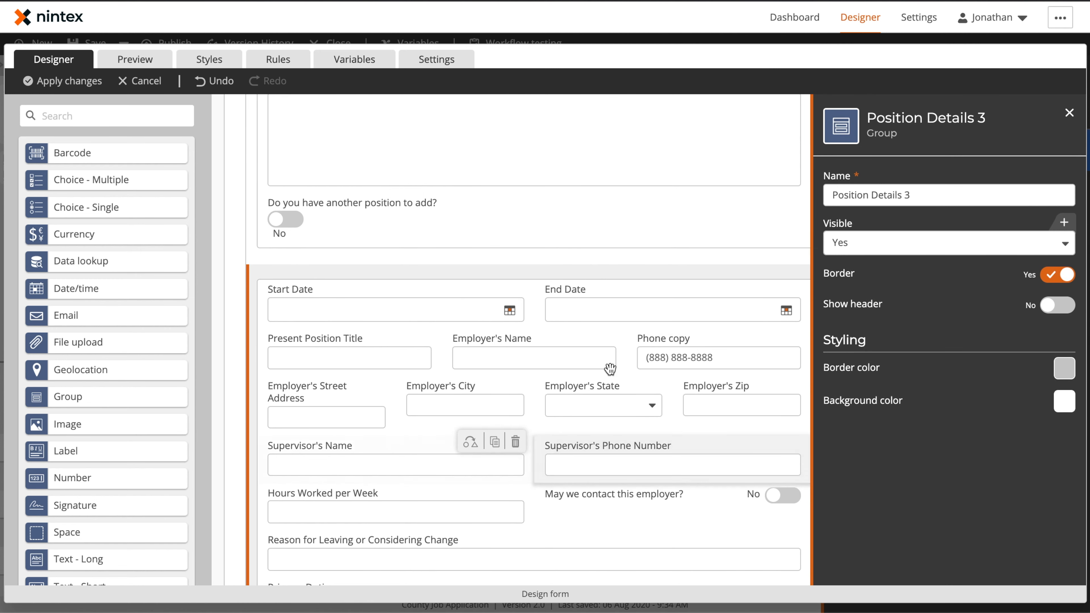
scroll(626, 431, down, 10)
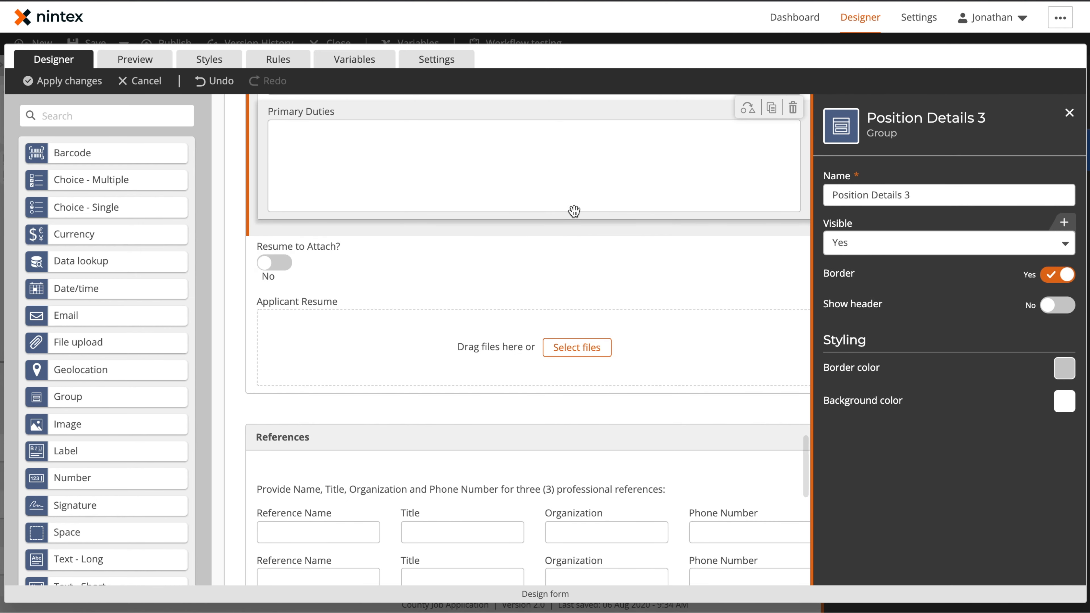
scroll(545, 164, up, 5)
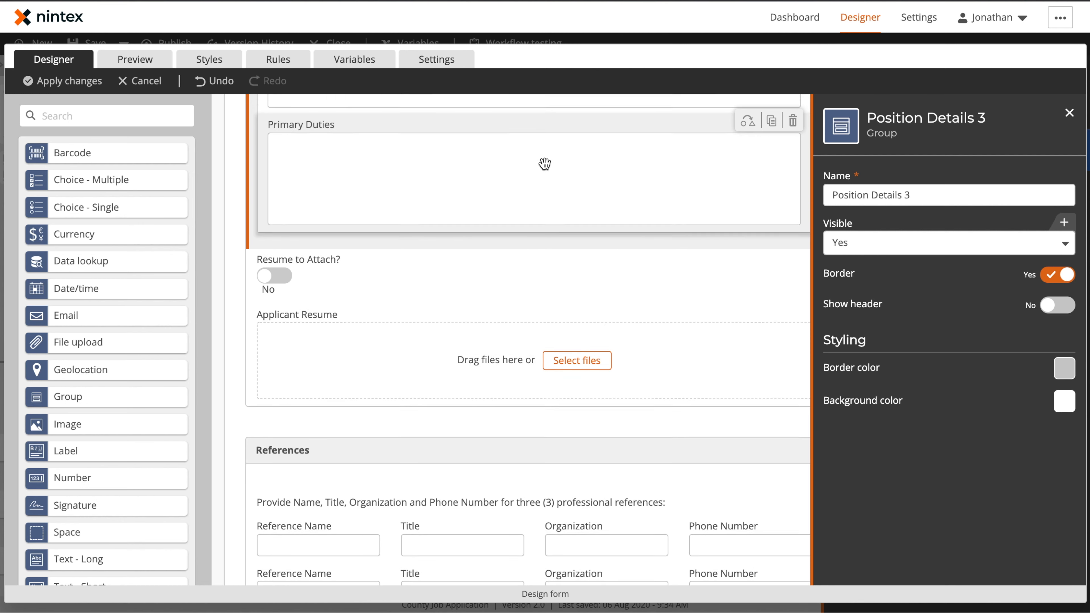
scroll(545, 164, up, 10)
scroll(545, 164, down, 1)
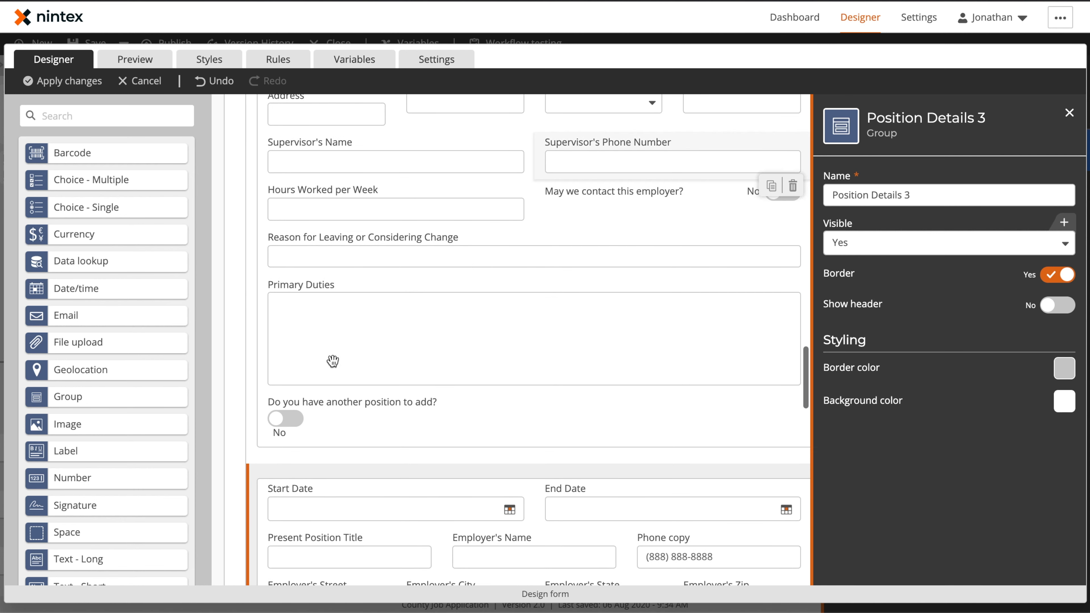
Examine the settings of the second group's "Do you have another position to add?" question and of the Position Details 3 group below it.
click(287, 425)
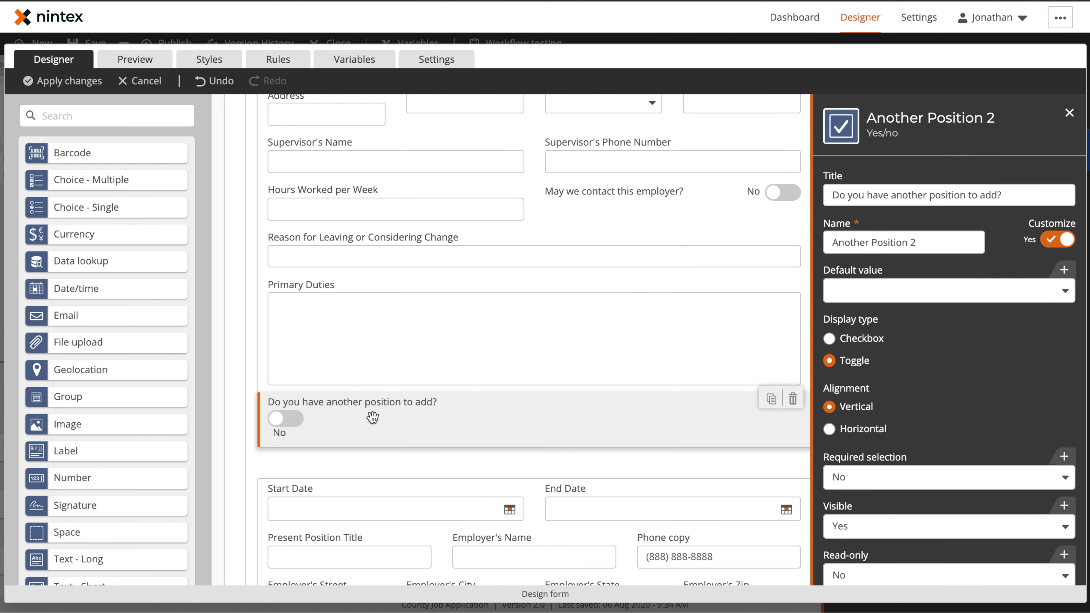
scroll(377, 416, down, 5)
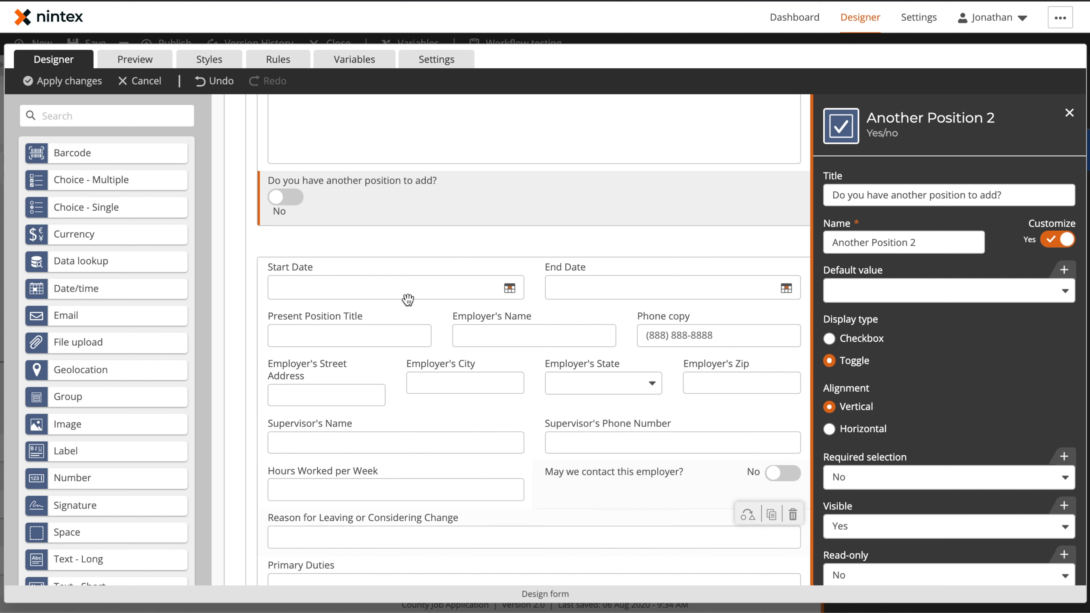
click(466, 254)
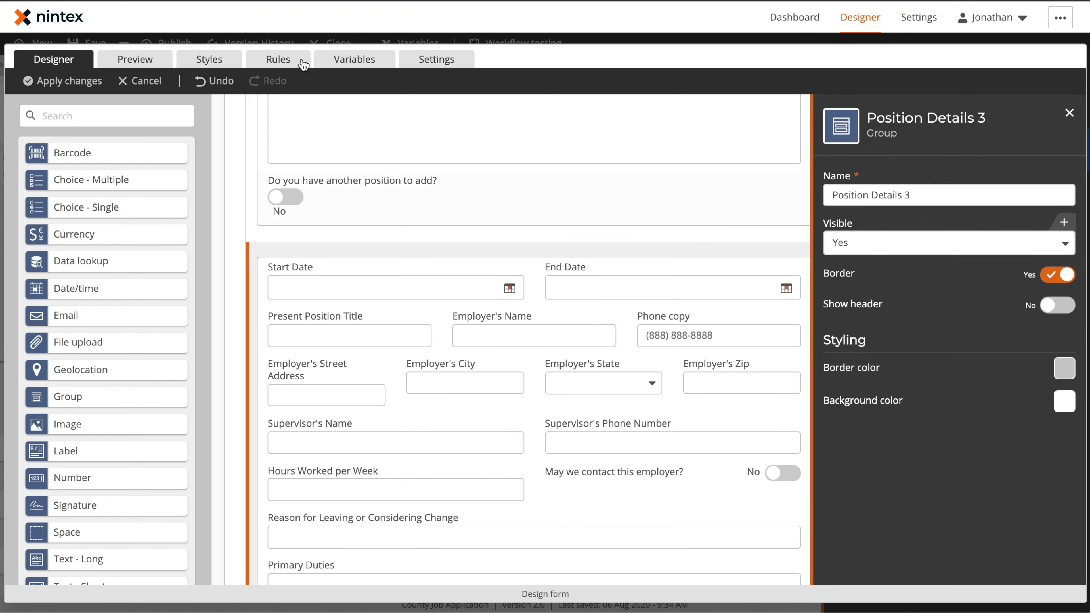
Review the Show Position 2 form rule's If, Then and Else conditions, and close it without updating.
click(290, 61)
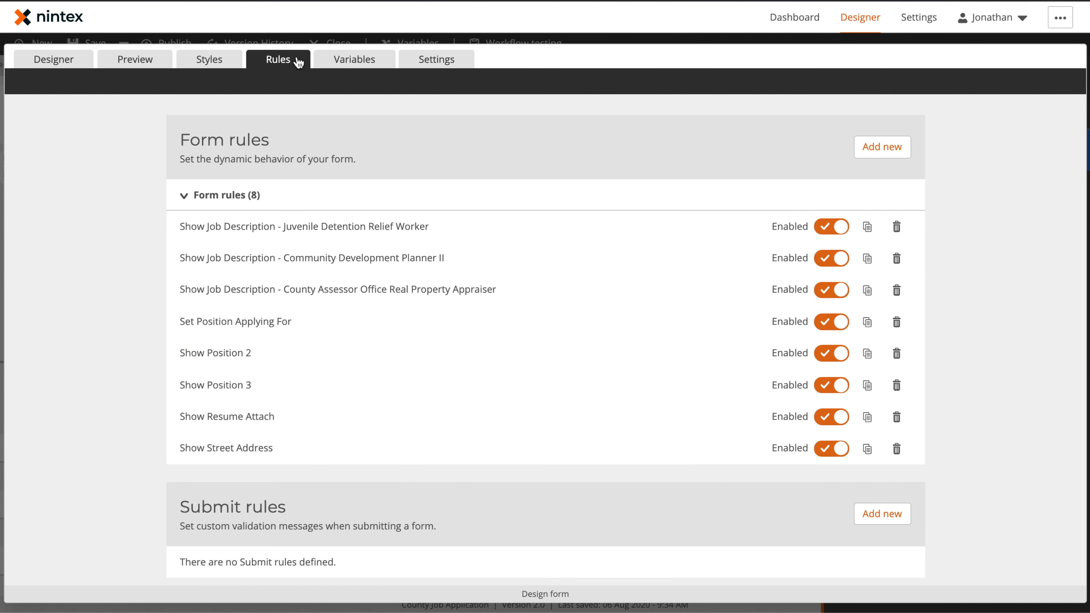
click(206, 352)
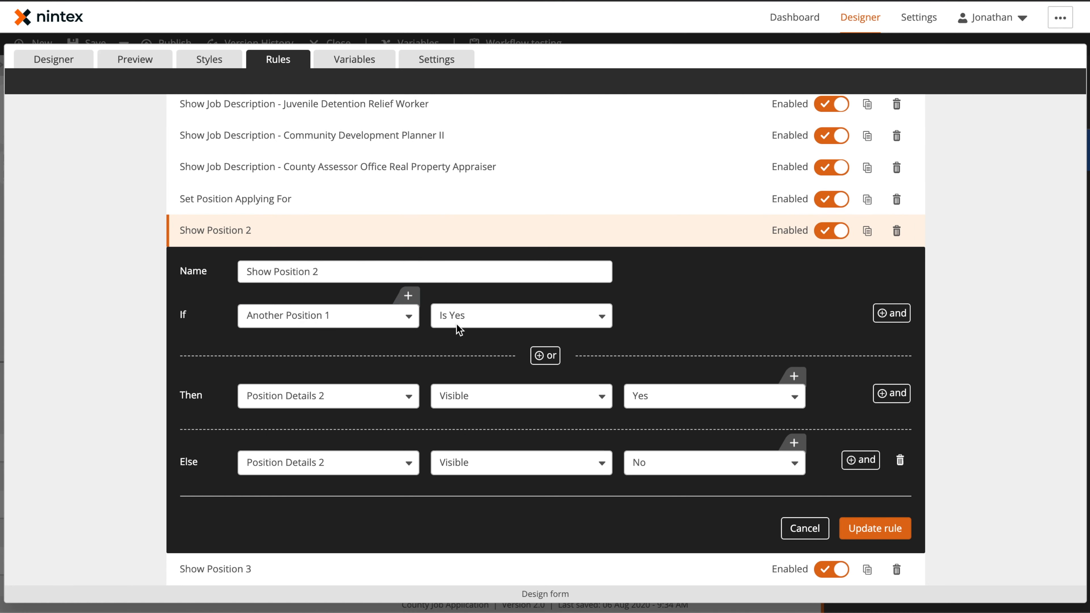
click(806, 527)
click(313, 352)
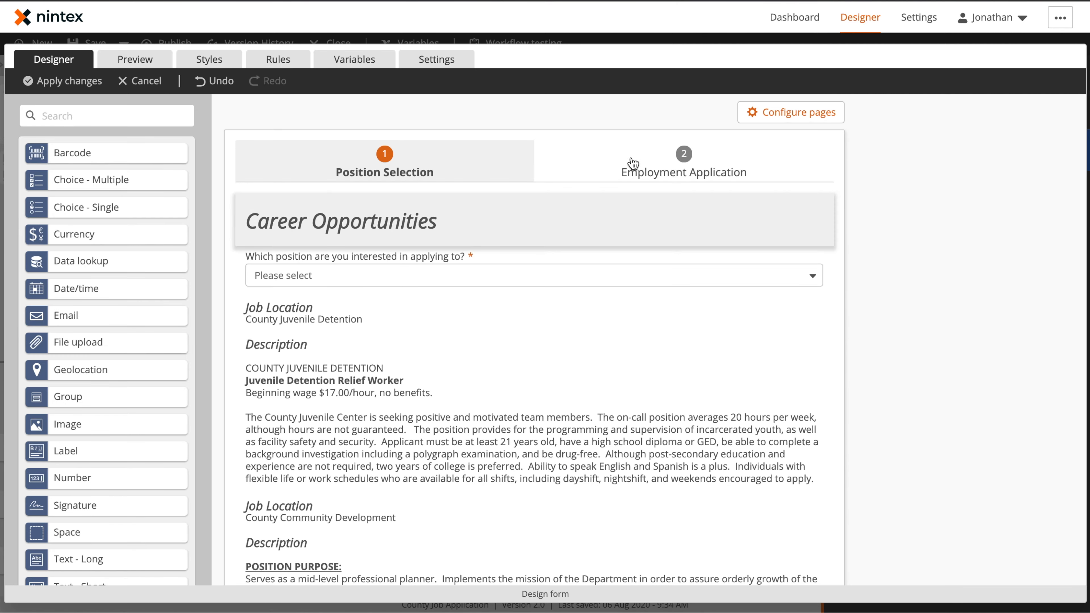
Examine the Resume to Attach? question and the Applicant Resume file upload settings on the Employment Application page.
click(626, 165)
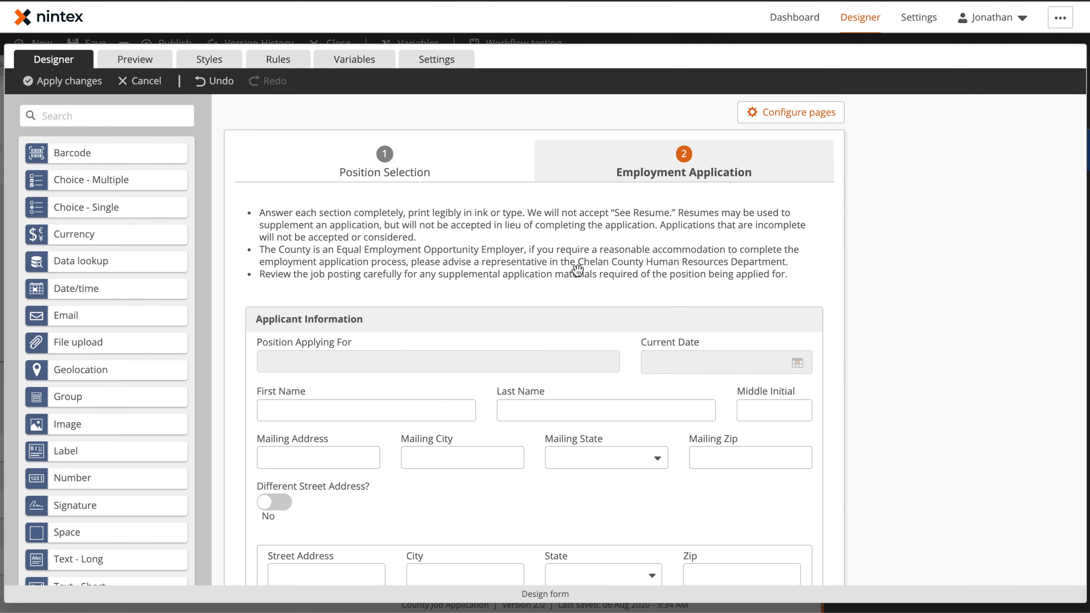
scroll(537, 314, down, 5)
scroll(537, 315, down, 15)
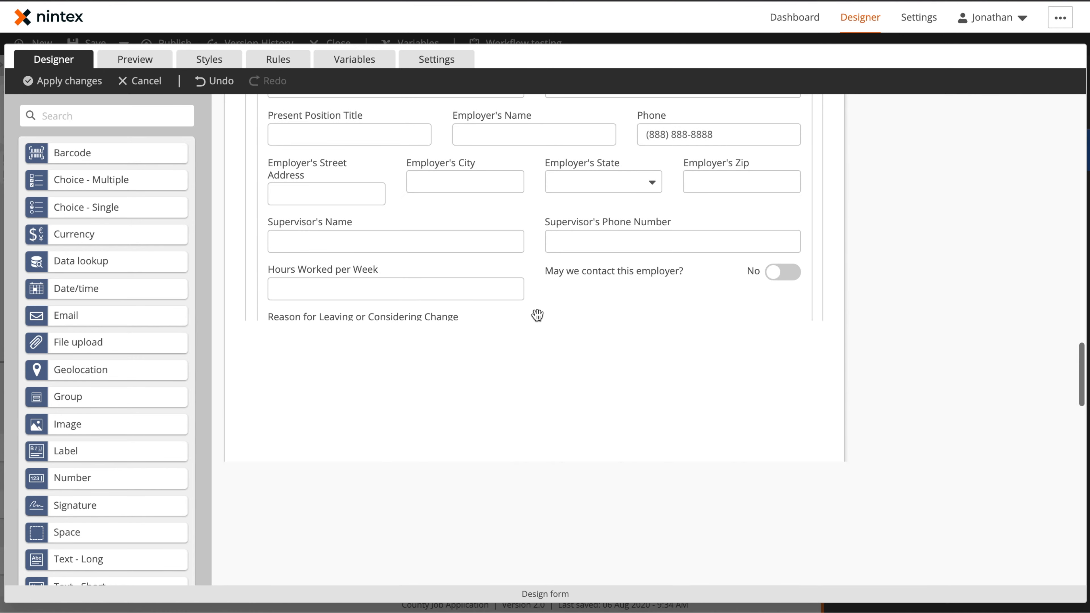
scroll(537, 315, down, 15)
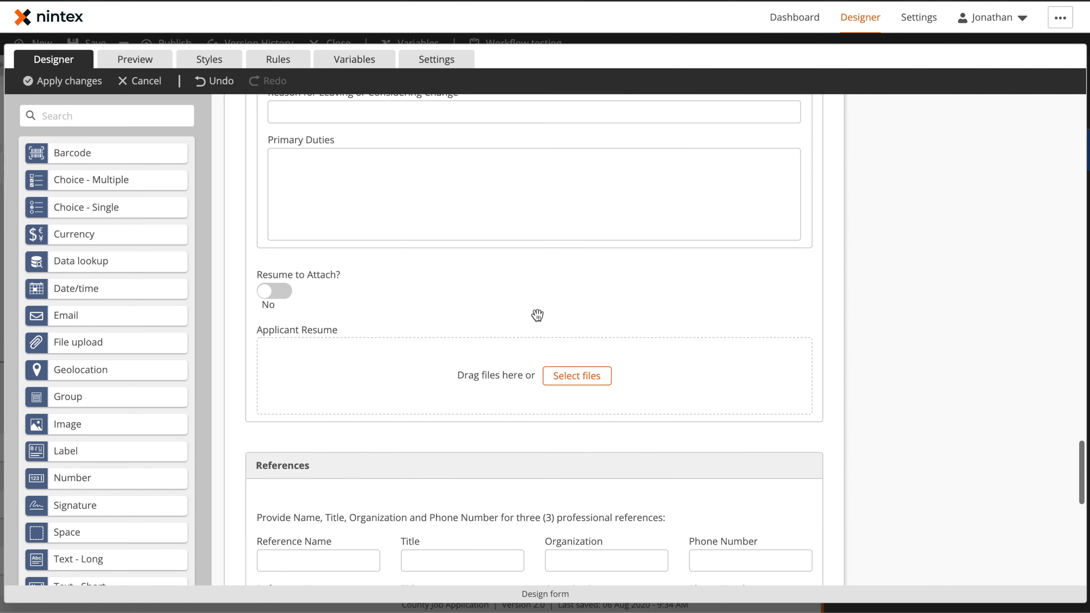
click(279, 197)
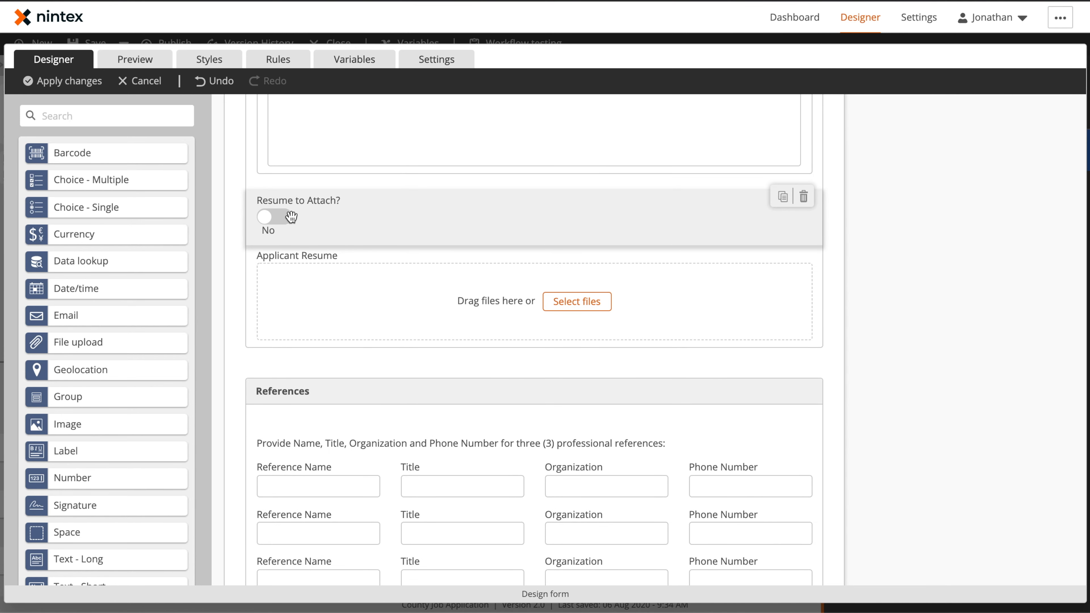
click(443, 315)
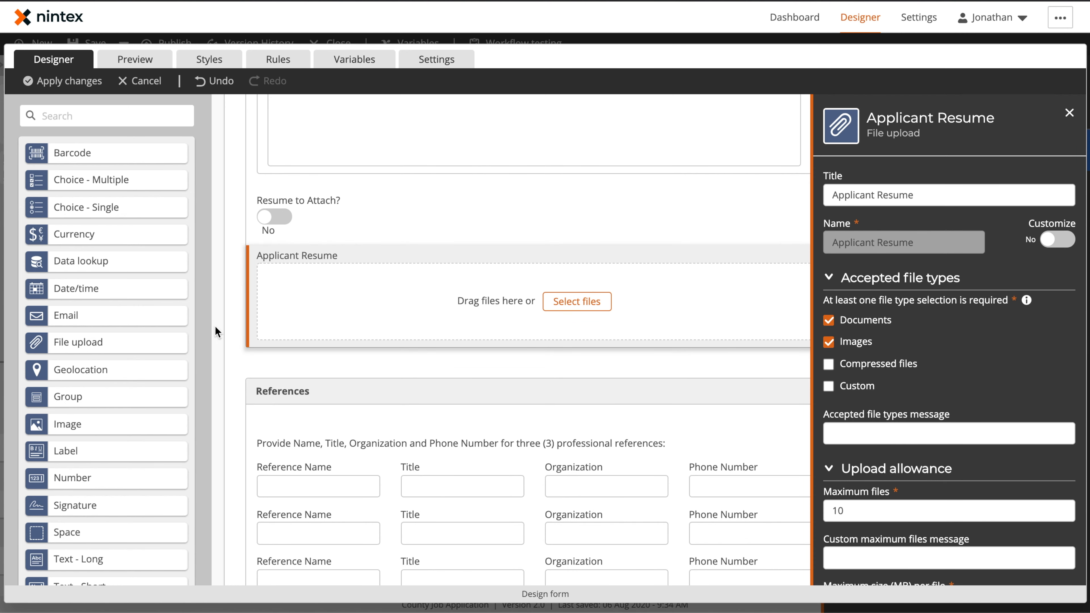
click(226, 330)
Review the References and Applicant's Statement sections, including the settings of the Signature of Applicant field.
scroll(265, 342, down, 4)
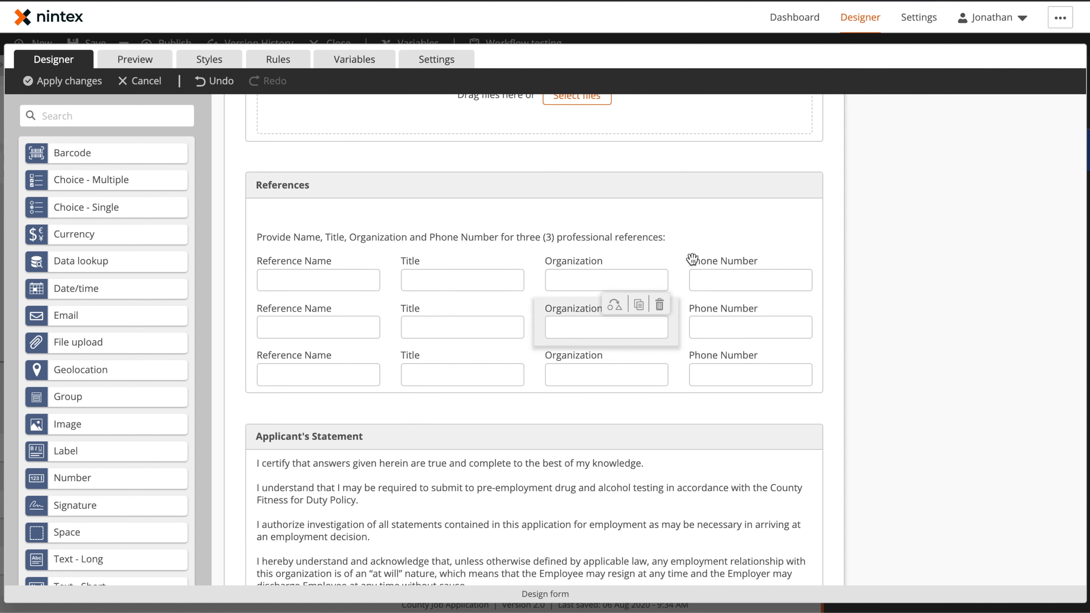
scroll(699, 347, down, 5)
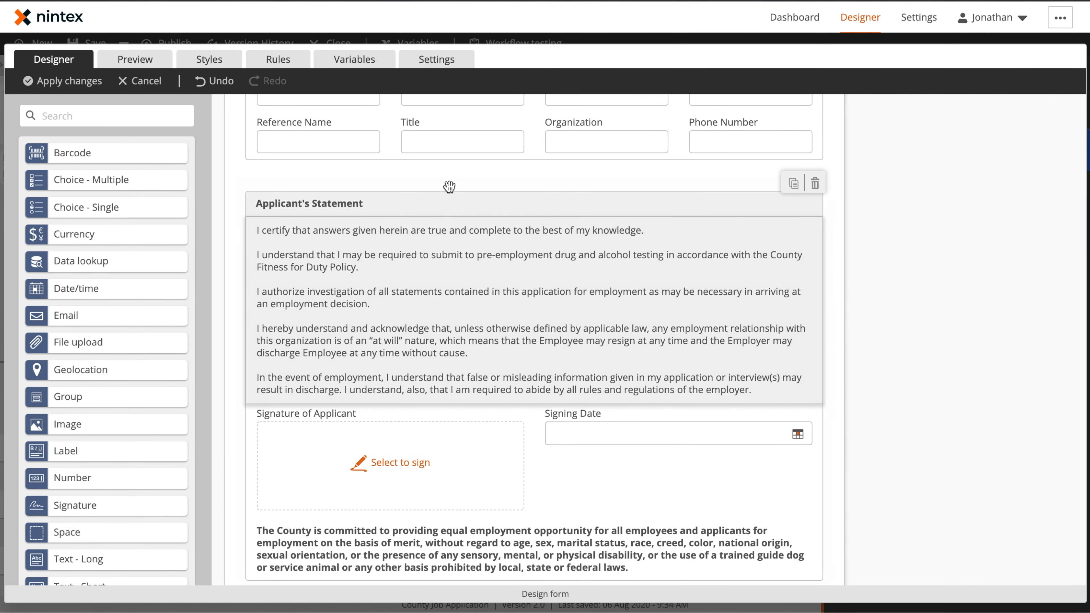
scroll(493, 318, down, 1)
scroll(493, 318, down, 1)
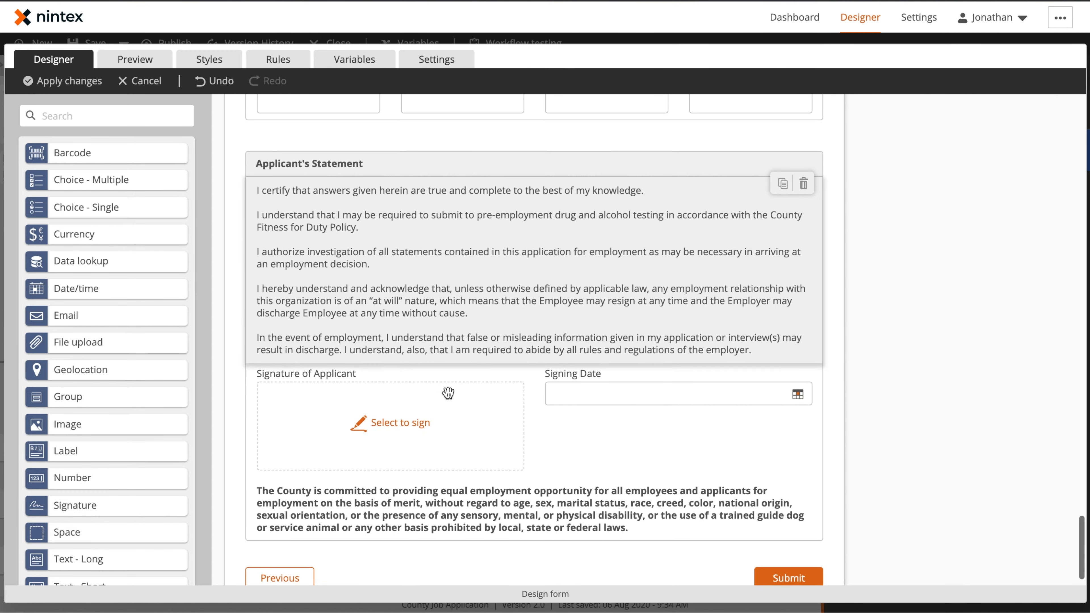
click(387, 418)
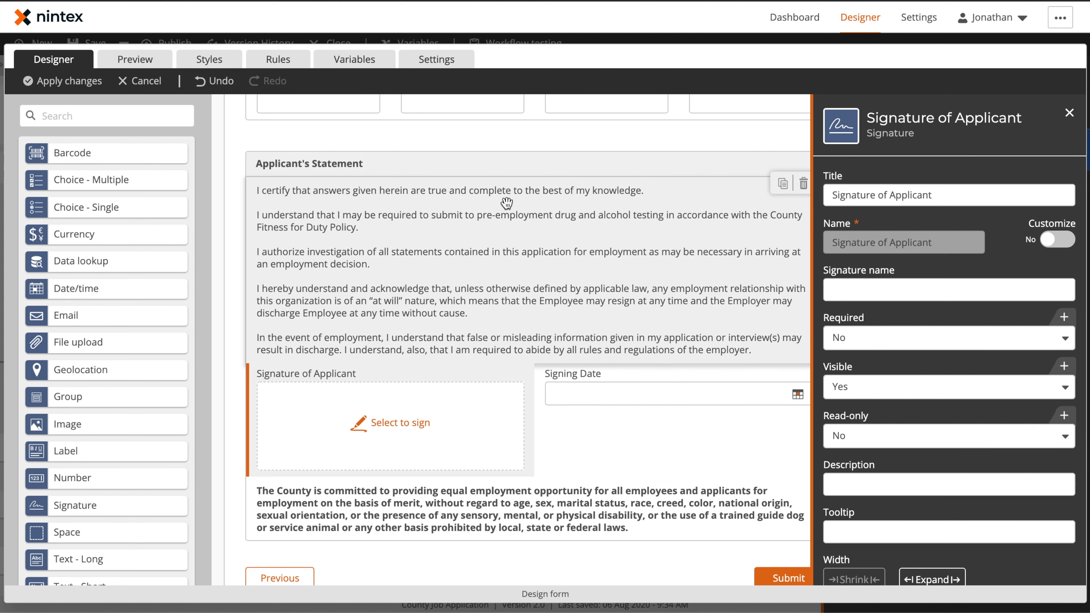
Try the Applicant's Statement group's Show header and Header background options by turning each off and back on.
scroll(507, 202, up, 1)
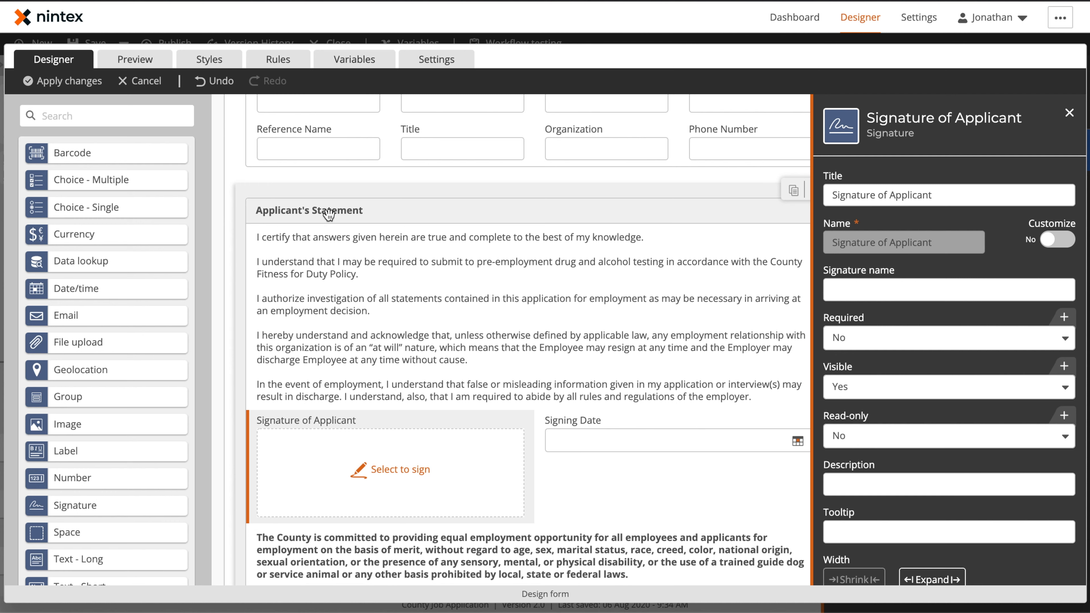
click(413, 196)
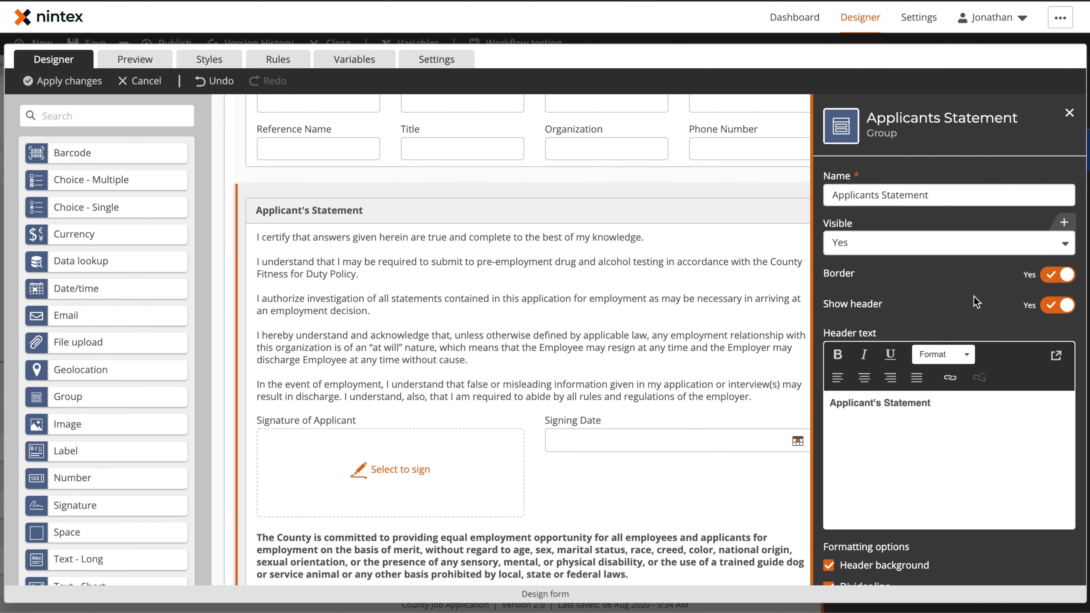
click(1057, 304)
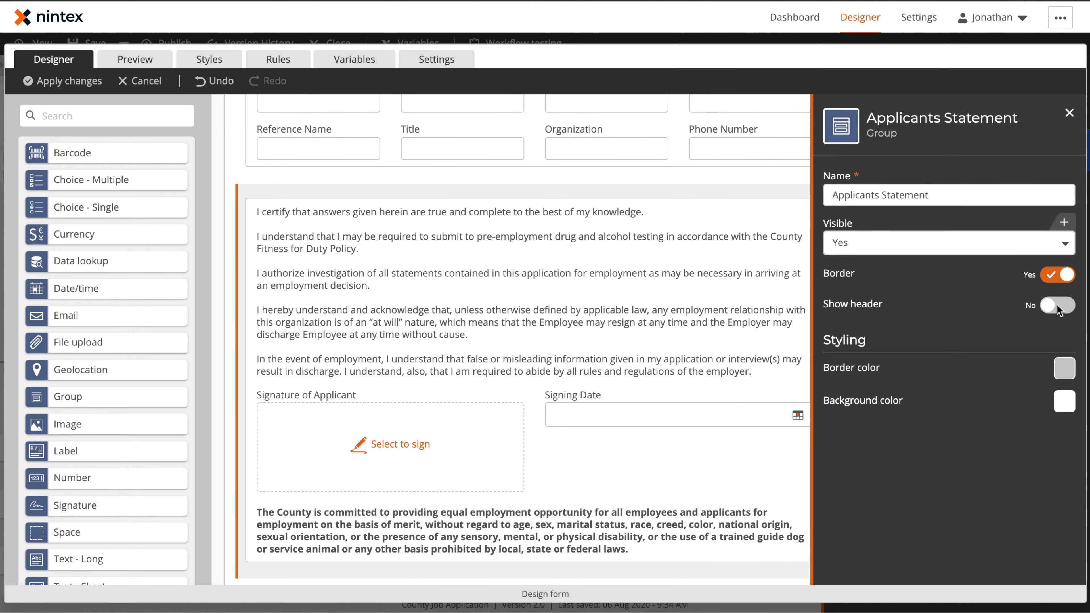
click(1056, 304)
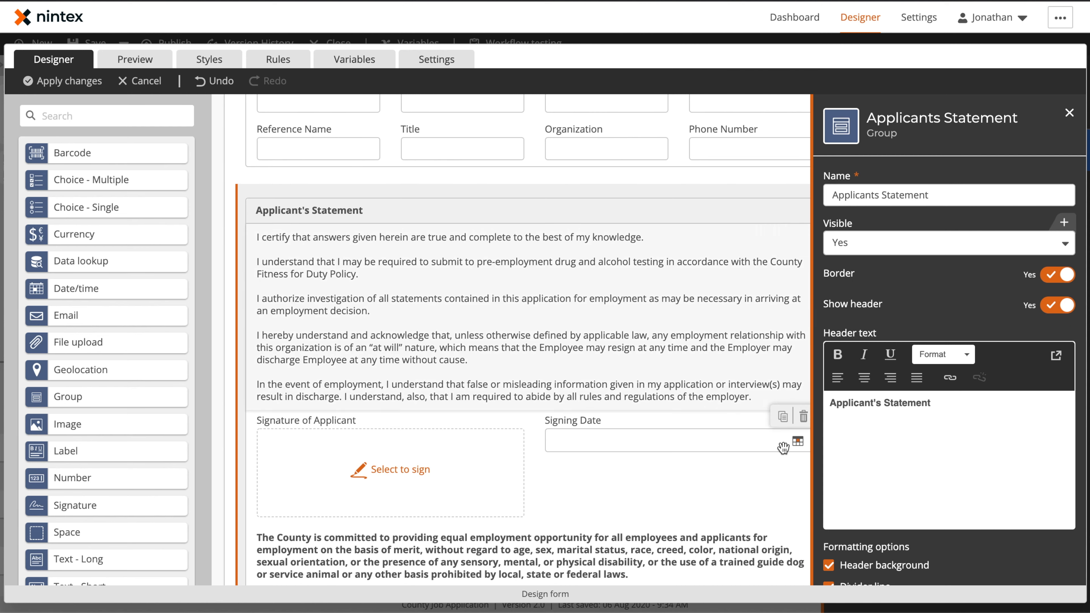
scroll(931, 456, down, 3)
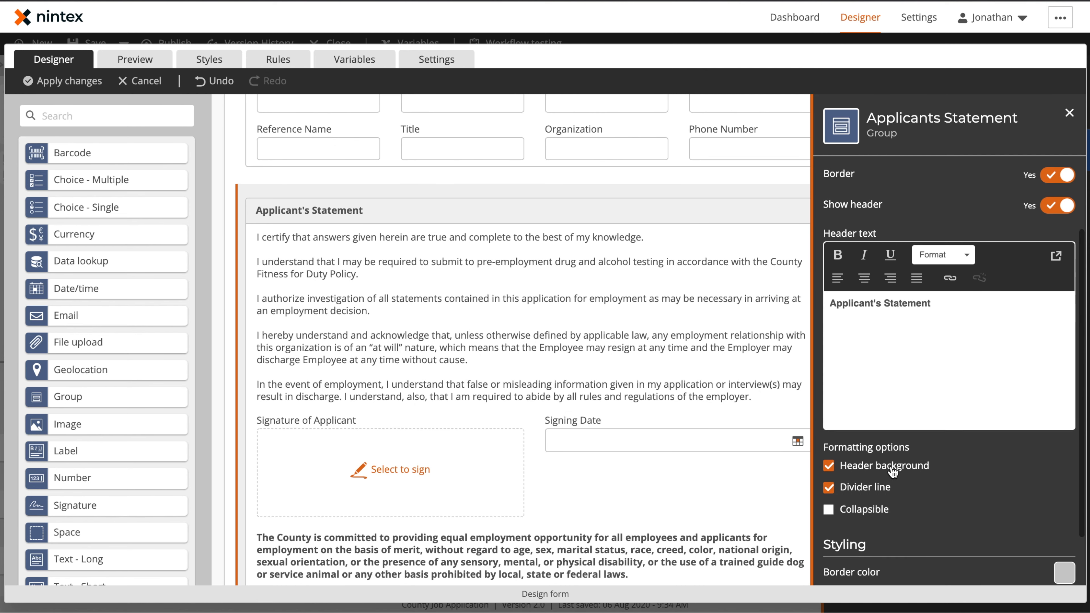
click(869, 470)
click(870, 470)
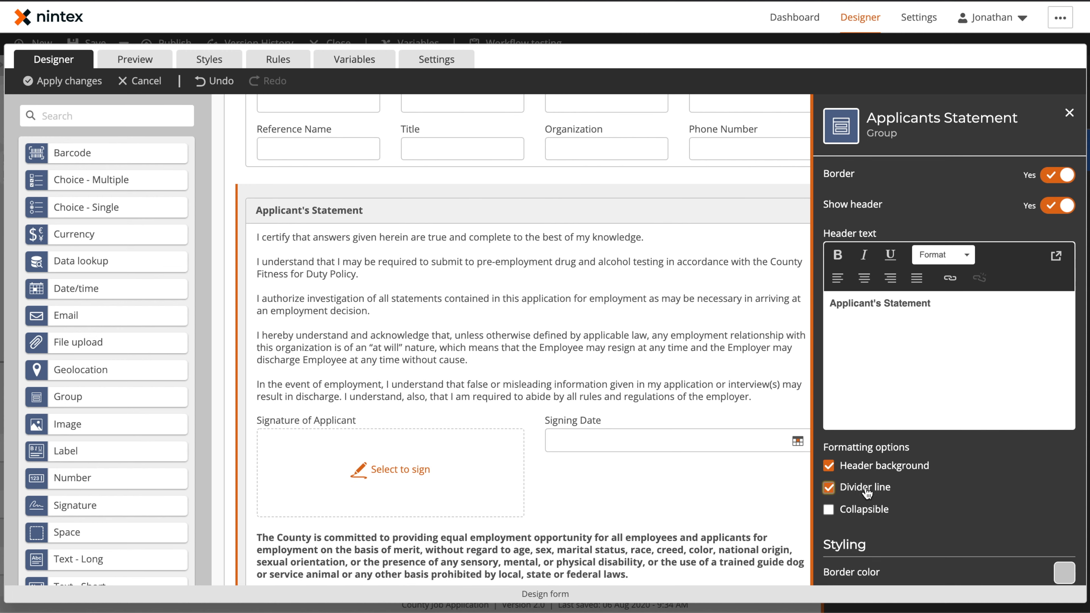
Close the Applicant's Statement group settings and apply the form changes to return to the workflow.
click(1069, 113)
scroll(623, 484, down, 3)
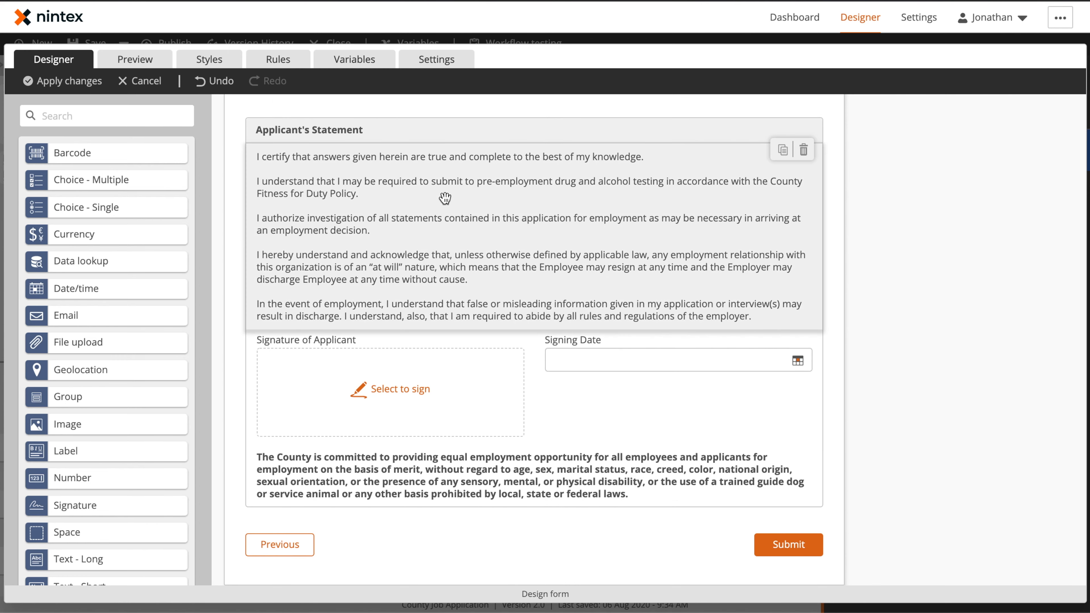
click(76, 84)
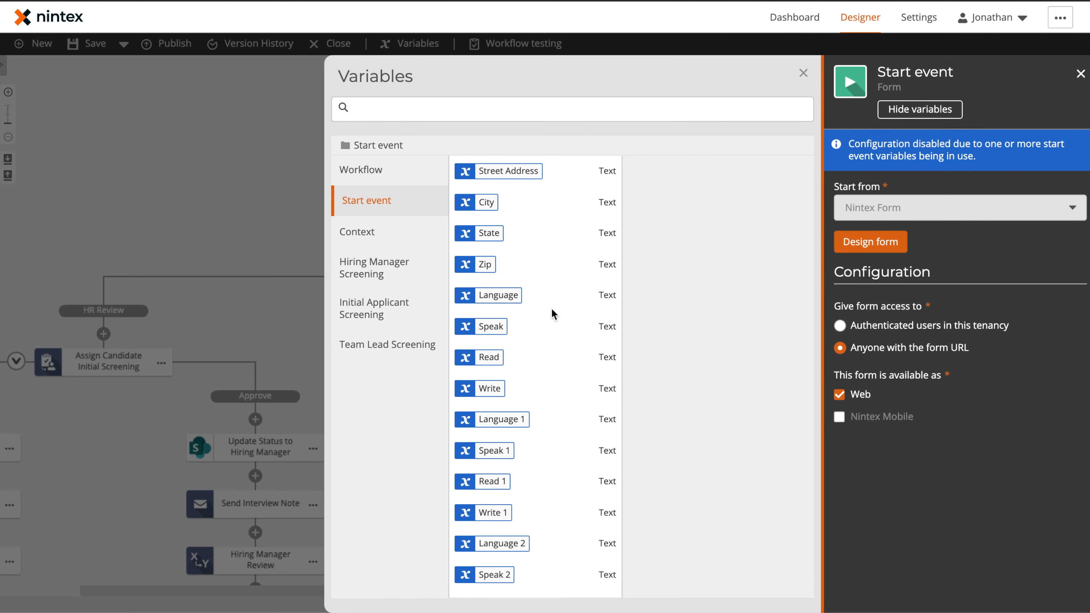
Review the form variables listed under Start event, and close the start event configuration.
scroll(552, 309, down, 20)
scroll(551, 308, down, 10)
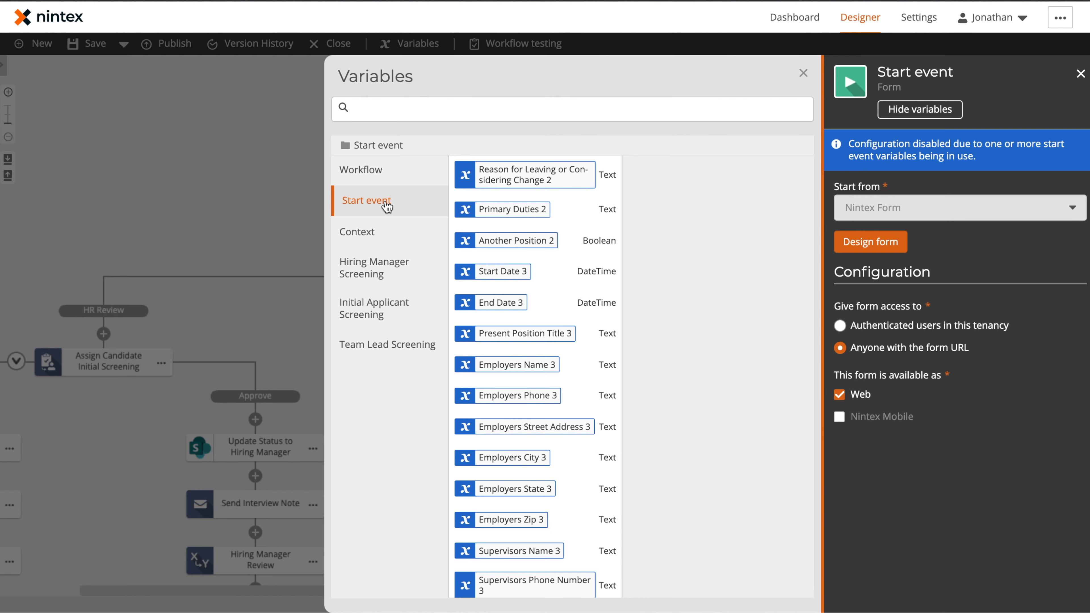
scroll(532, 350, down, 15)
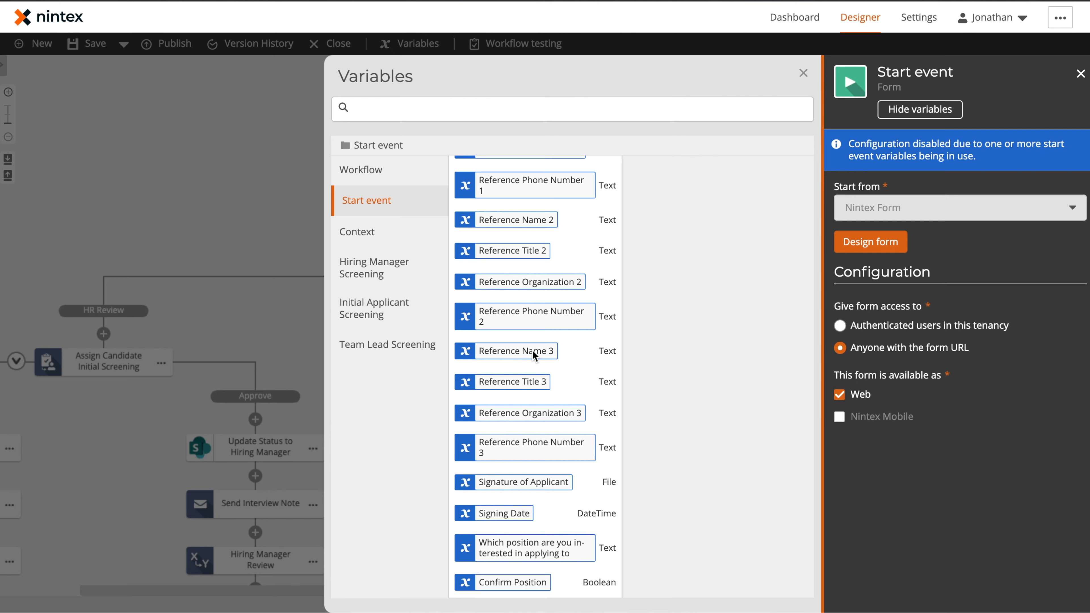
click(218, 155)
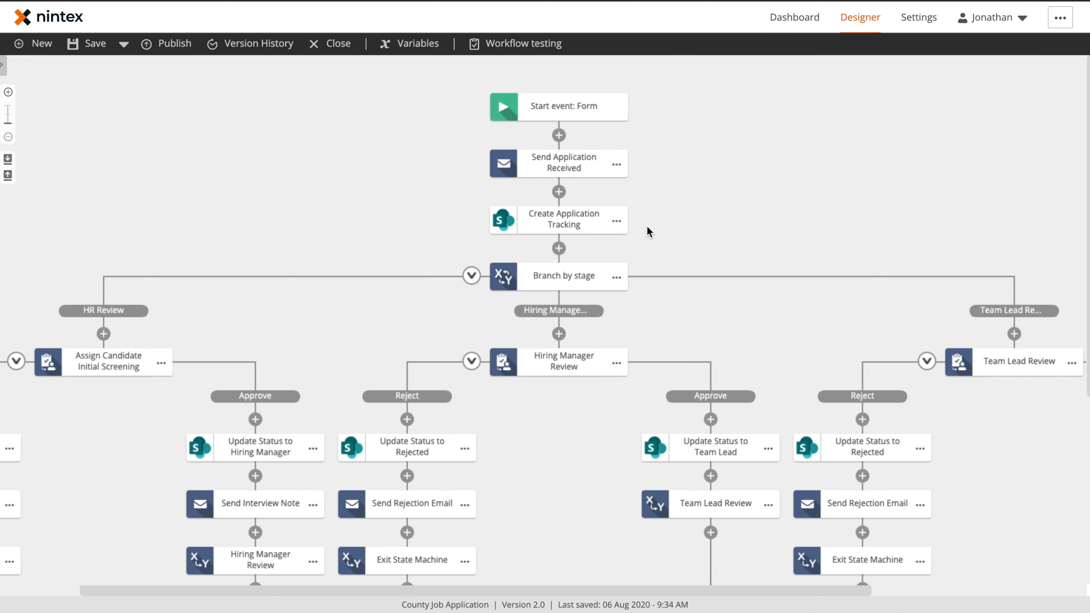
Add a Send an email action from the Communication group directly below the start event, and delete it again.
click(4, 68)
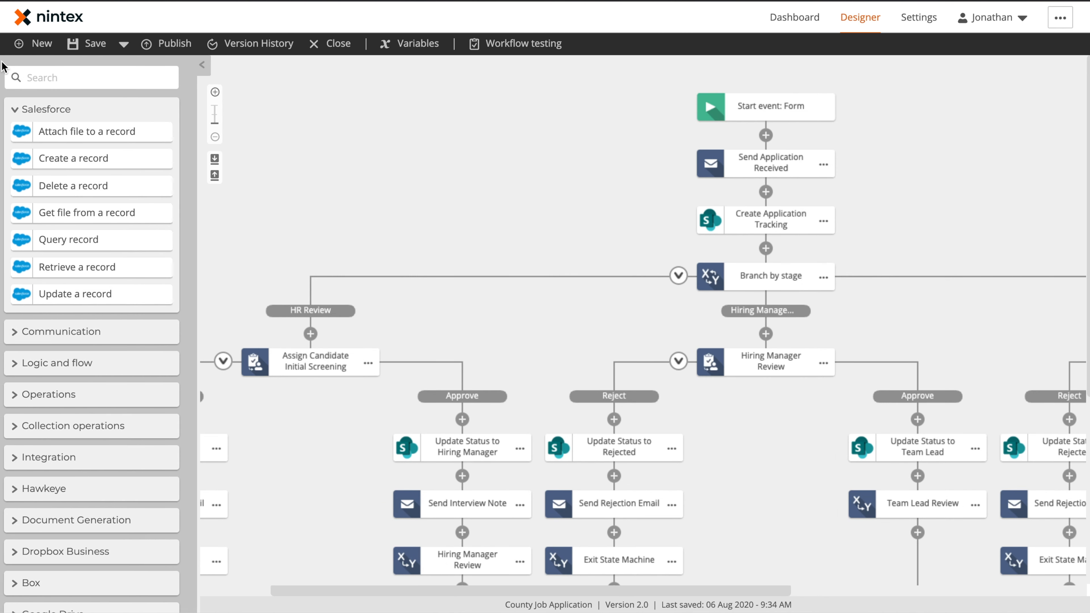
click(17, 331)
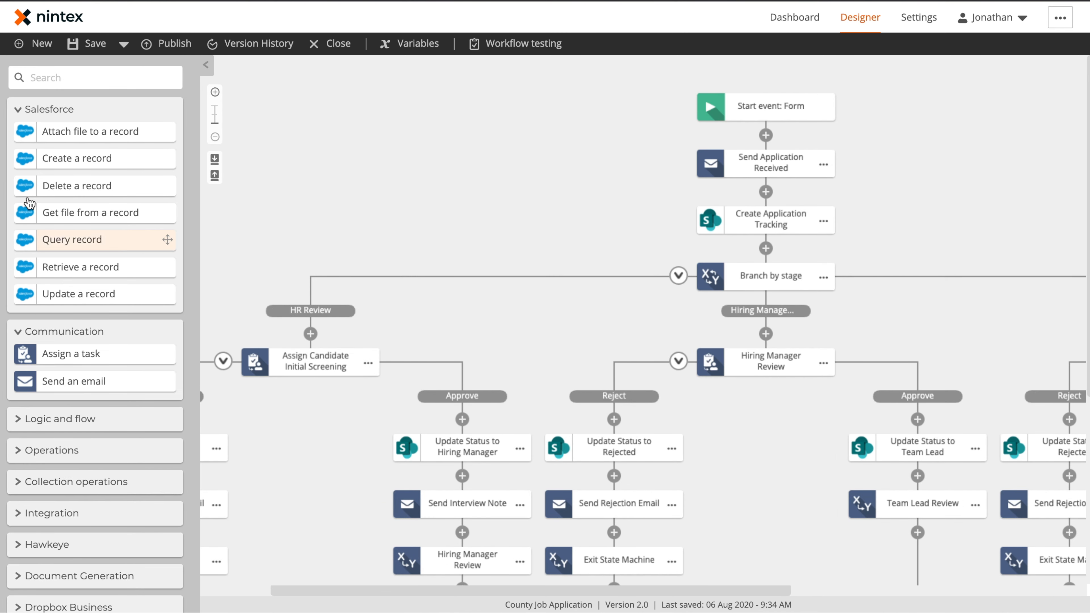
click(17, 110)
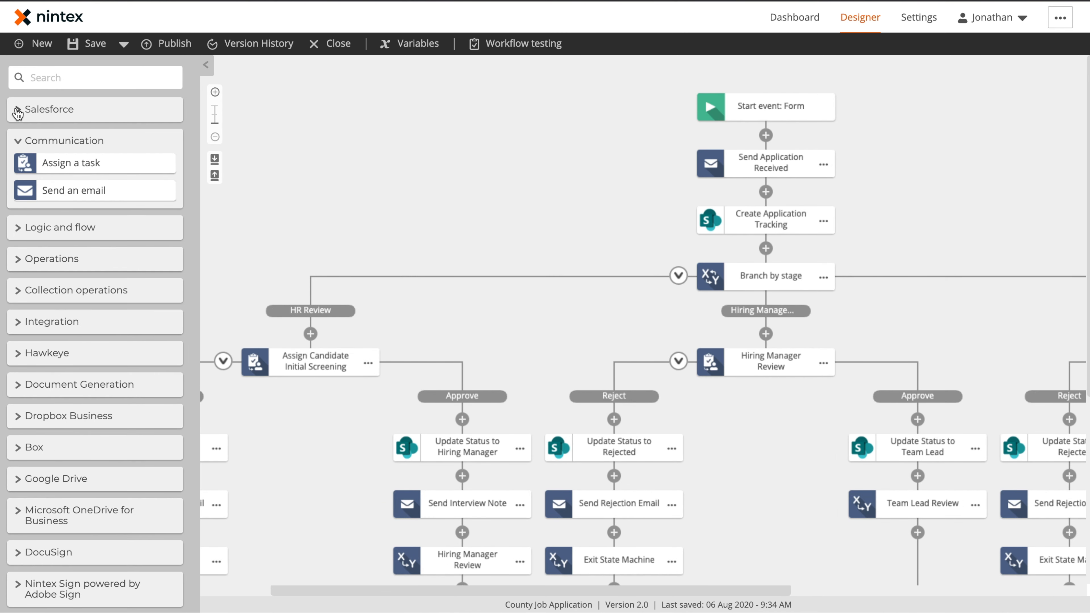
drag(80, 195, 788, 142)
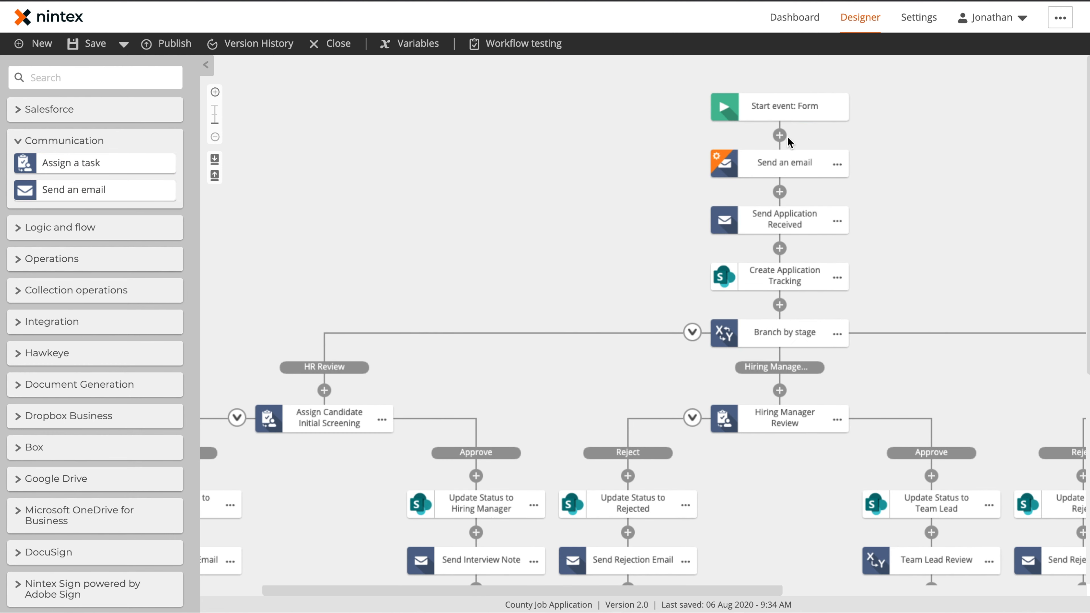
click(840, 166)
click(875, 255)
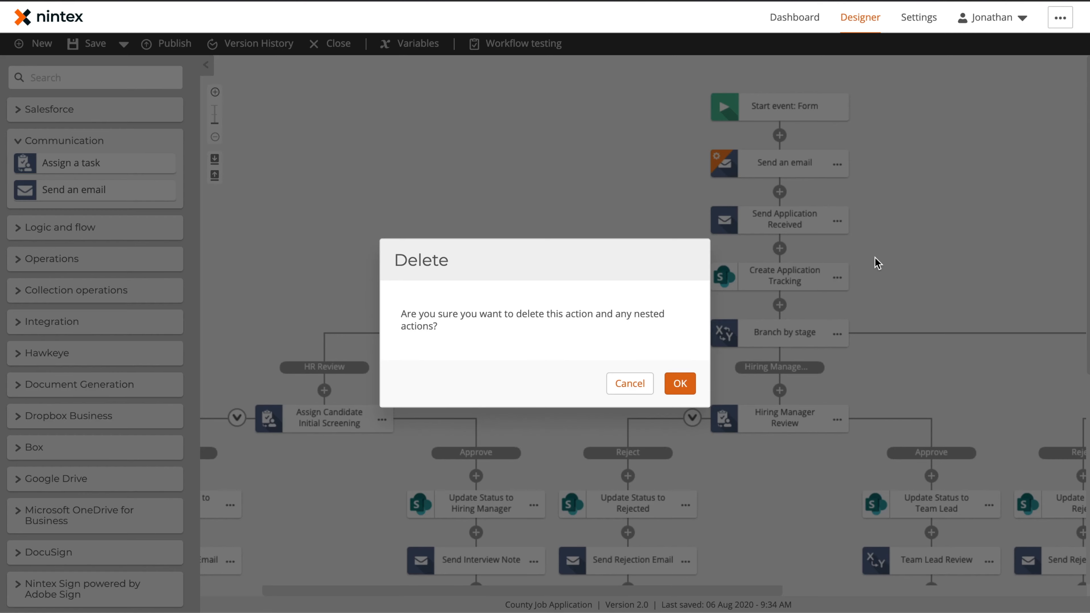
click(678, 383)
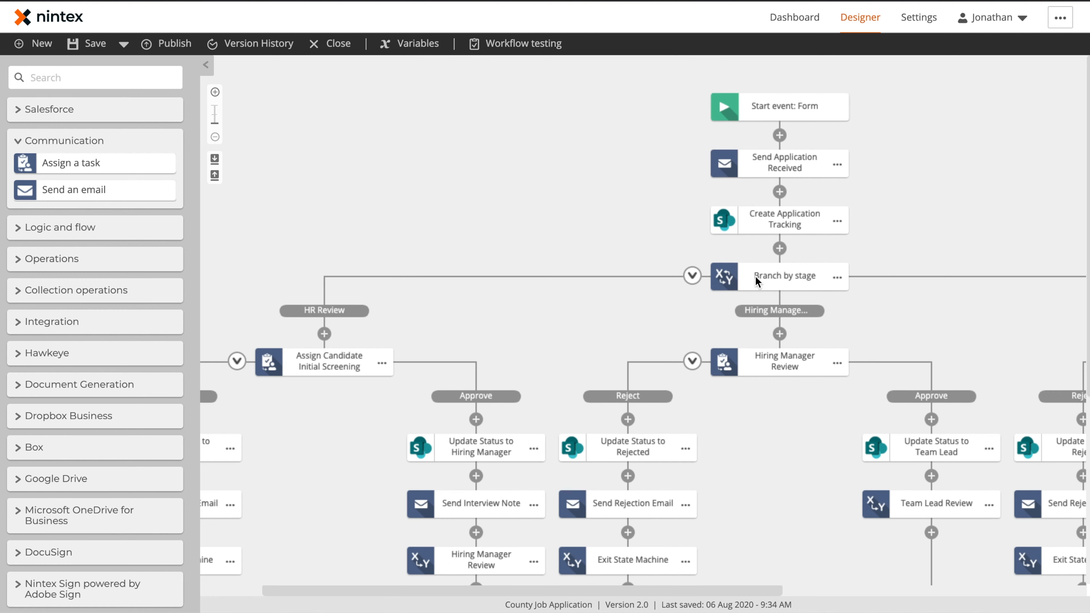
Review the Send Application Received action's recipient, sender, subject and full message body, and close its configuration.
click(780, 169)
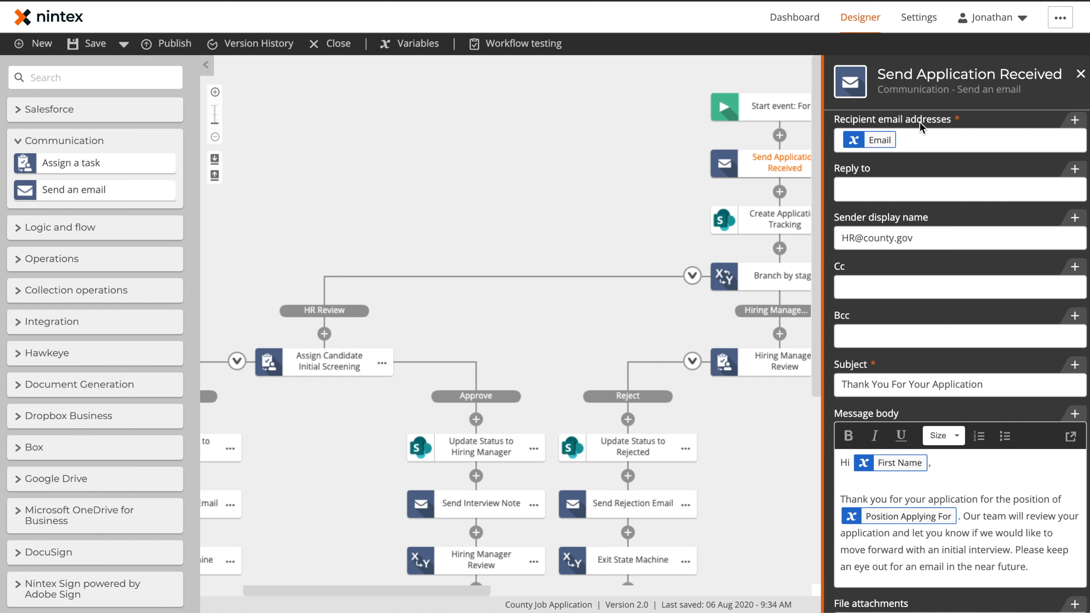
click(863, 238)
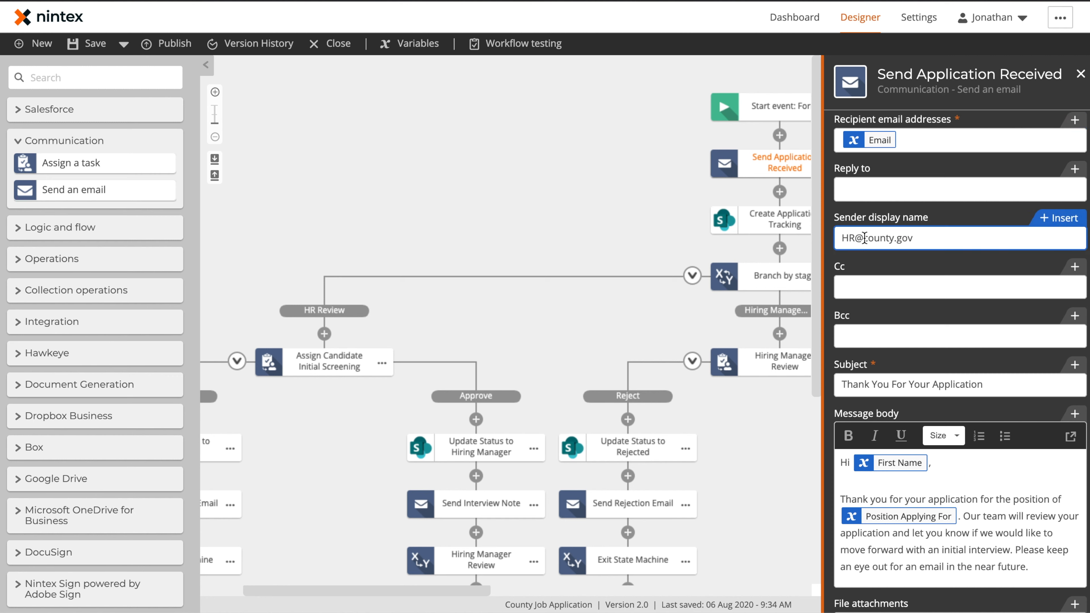
scroll(927, 316, down, 1)
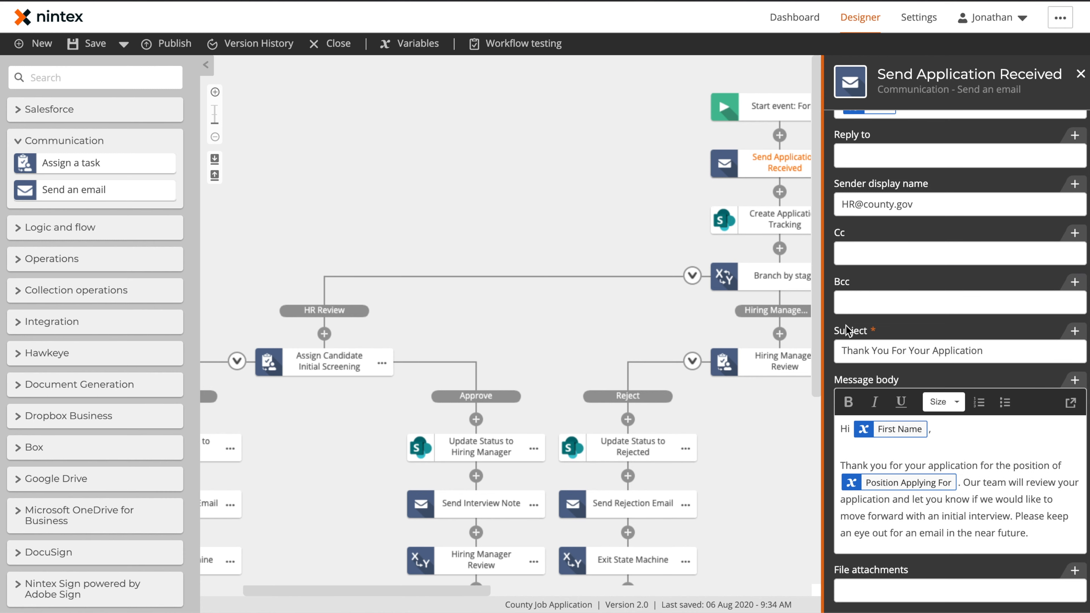
click(1071, 402)
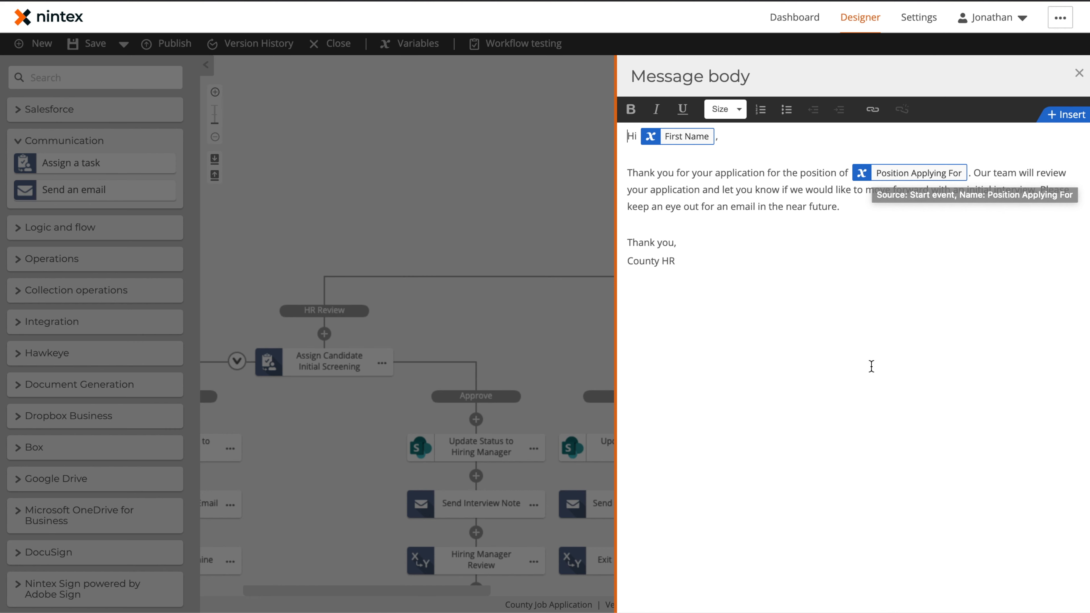
click(455, 188)
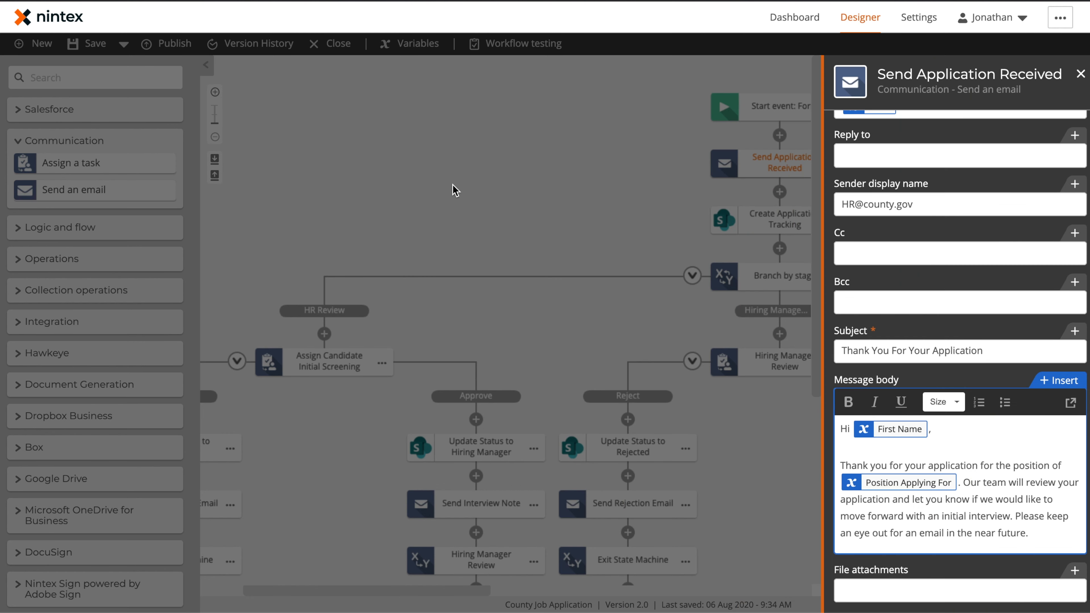
click(455, 187)
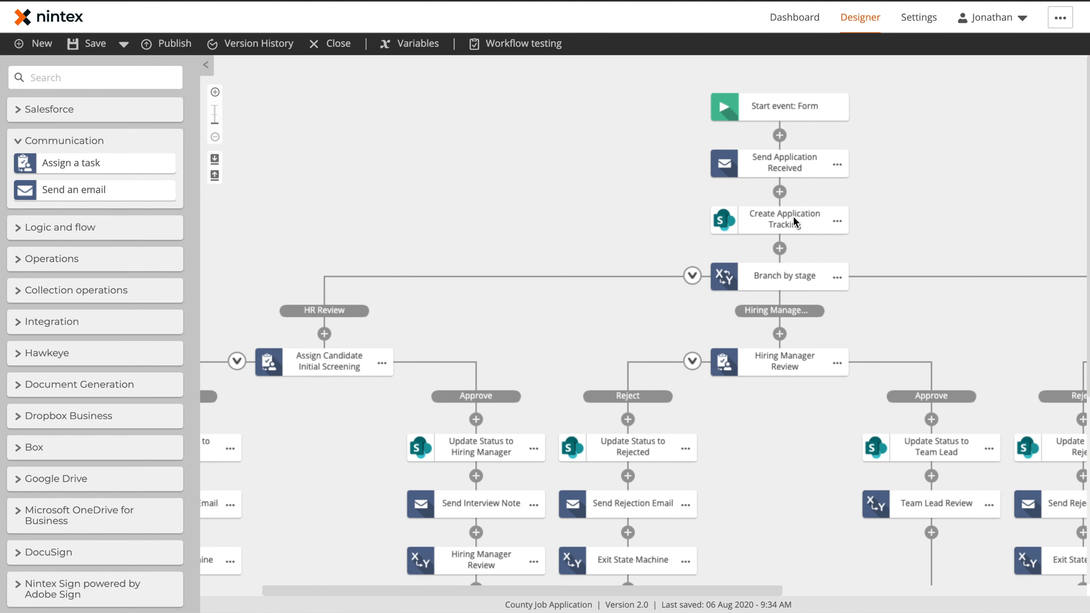
Examine the Create Application Tracking action's SharePoint list fields and the choices available for Status.
click(794, 222)
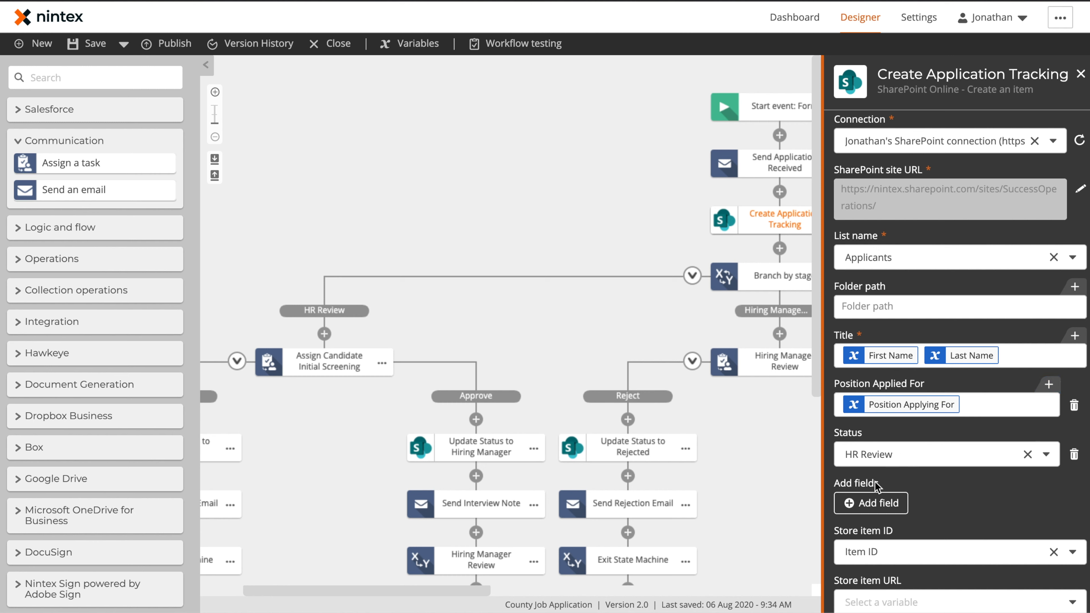
click(883, 449)
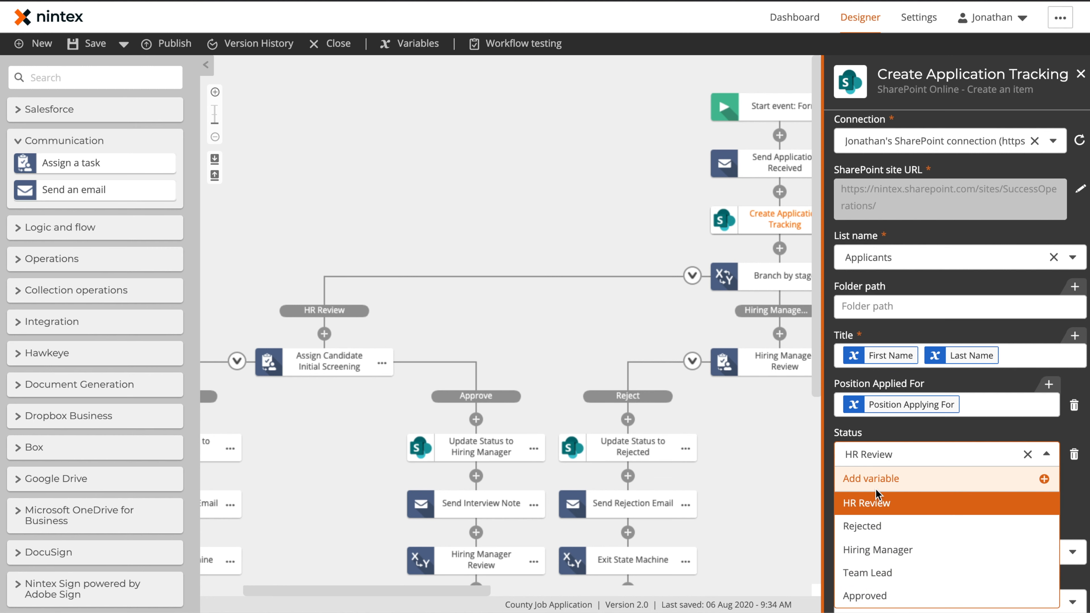
click(1014, 501)
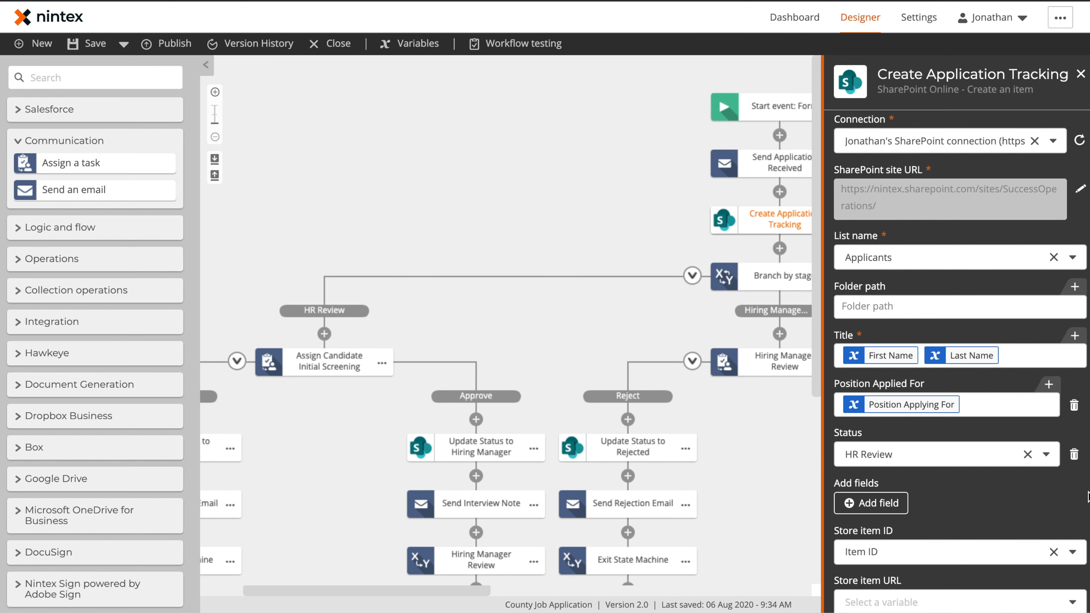
Review the Logic and flow actions and the Branch by stage action's initial stage and branches, closing each open configuration.
click(595, 342)
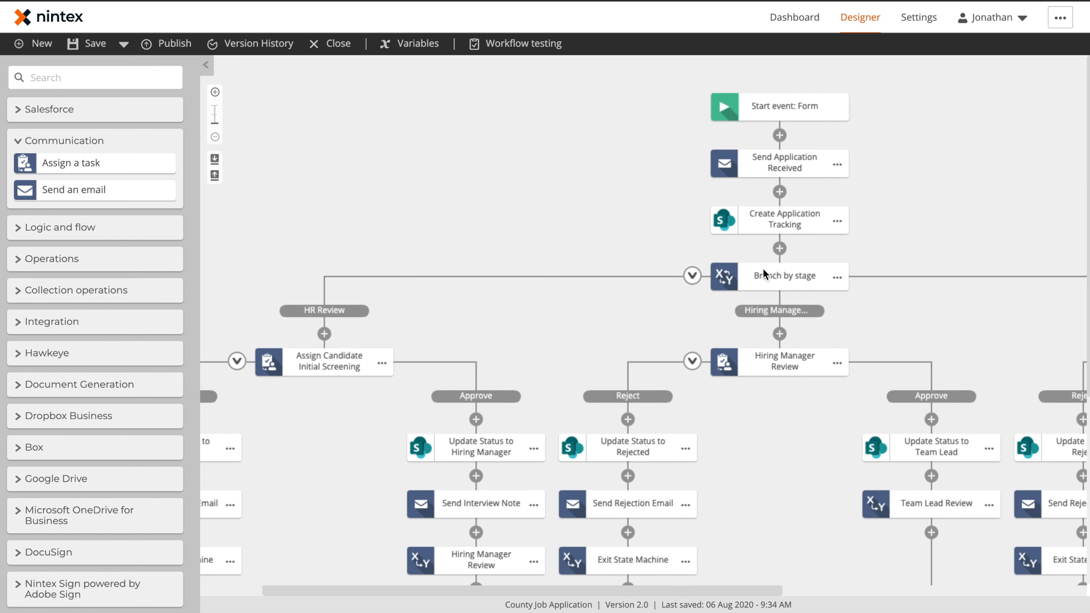
click(96, 109)
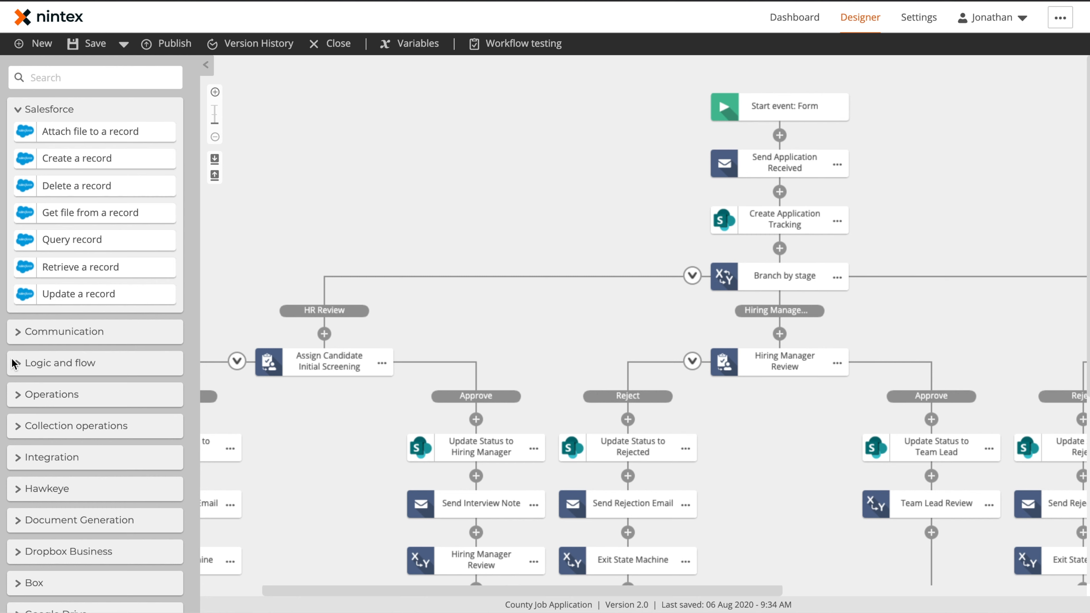
click(14, 362)
click(17, 109)
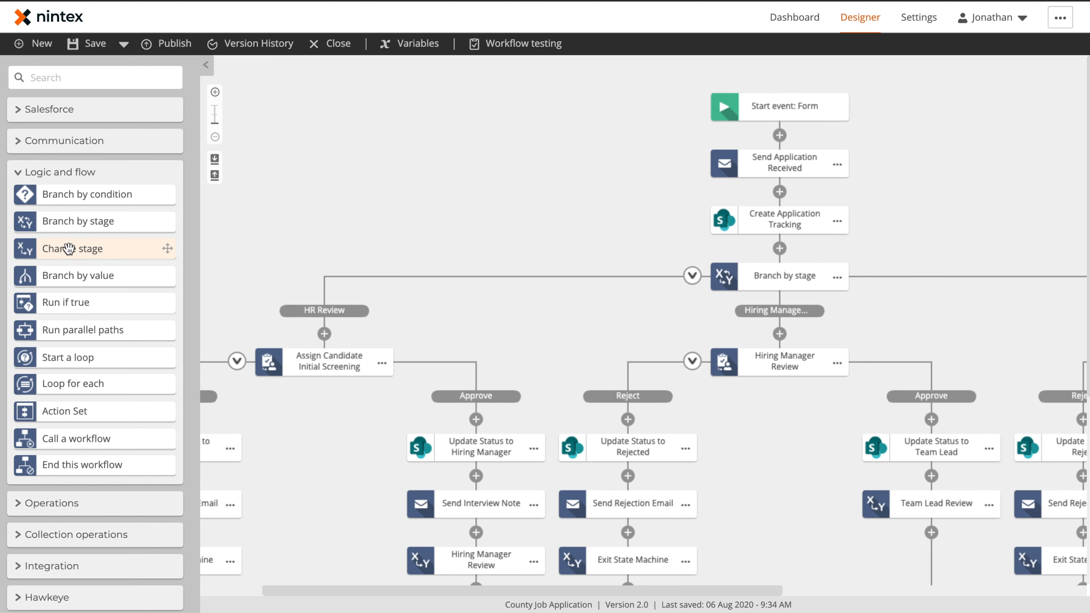
click(784, 268)
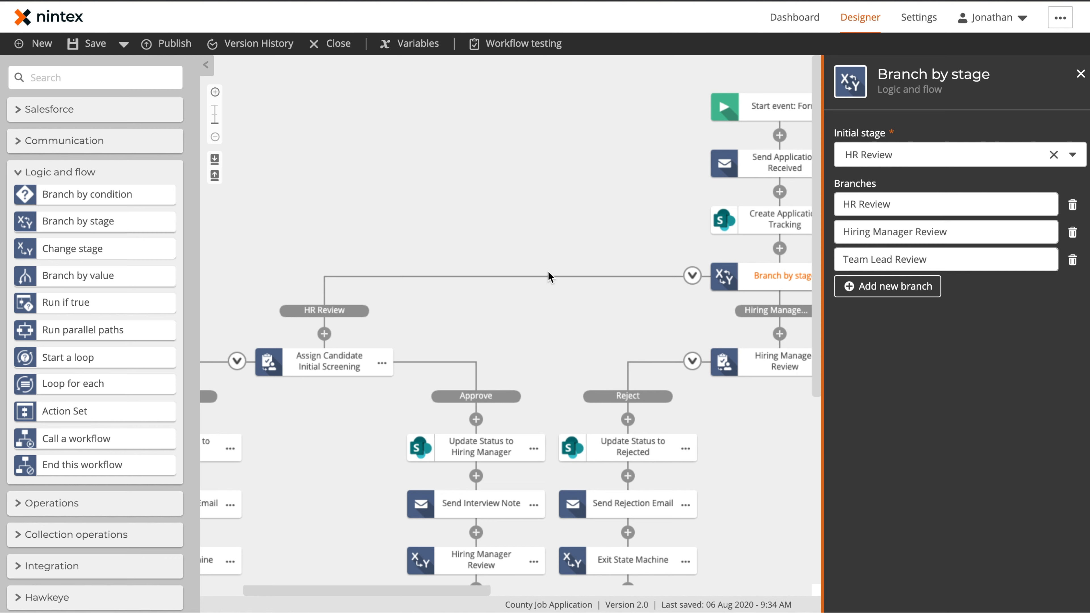
click(509, 223)
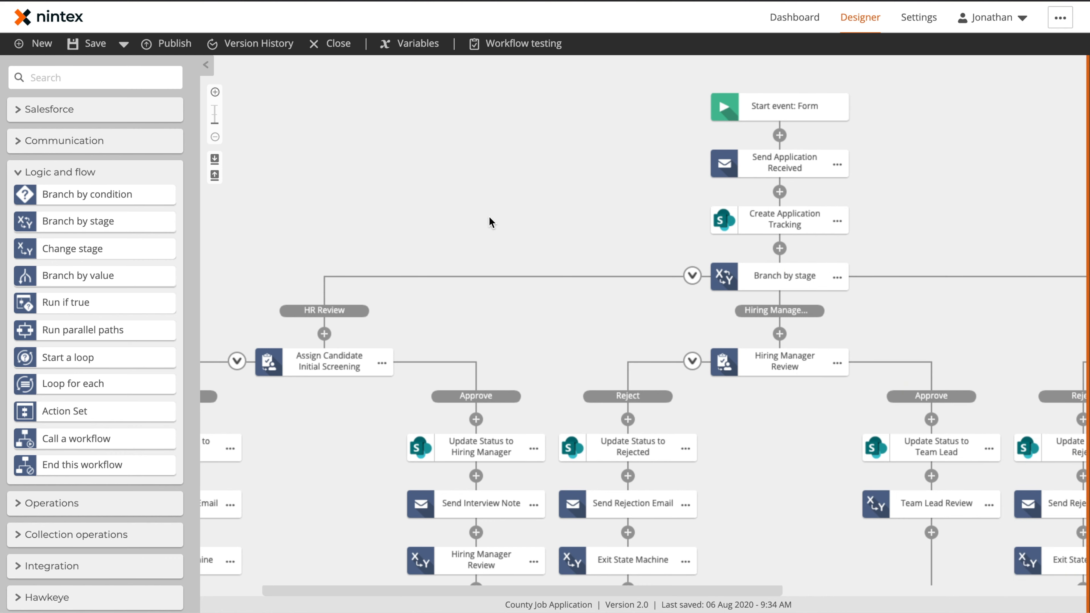
Inspect the Assign Candidate Initial Screening task's configuration in the HR Review branch.
click(206, 65)
drag(231, 221, 661, 137)
click(680, 135)
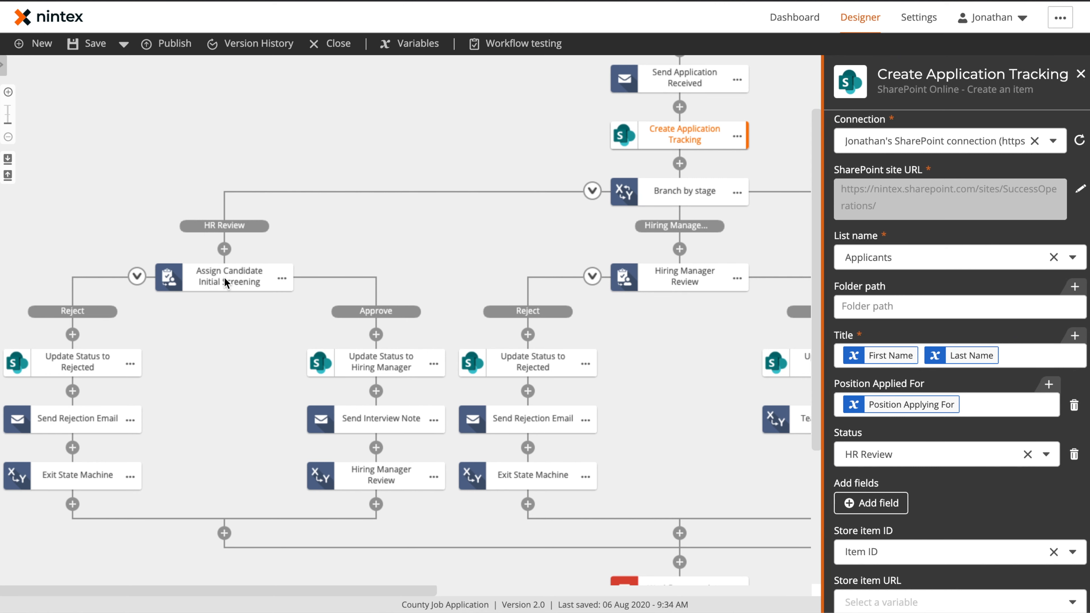
click(225, 283)
Add an Assign a task action from the Communication group directly above Assign Candidate Initial Screening and view its task types.
click(9, 64)
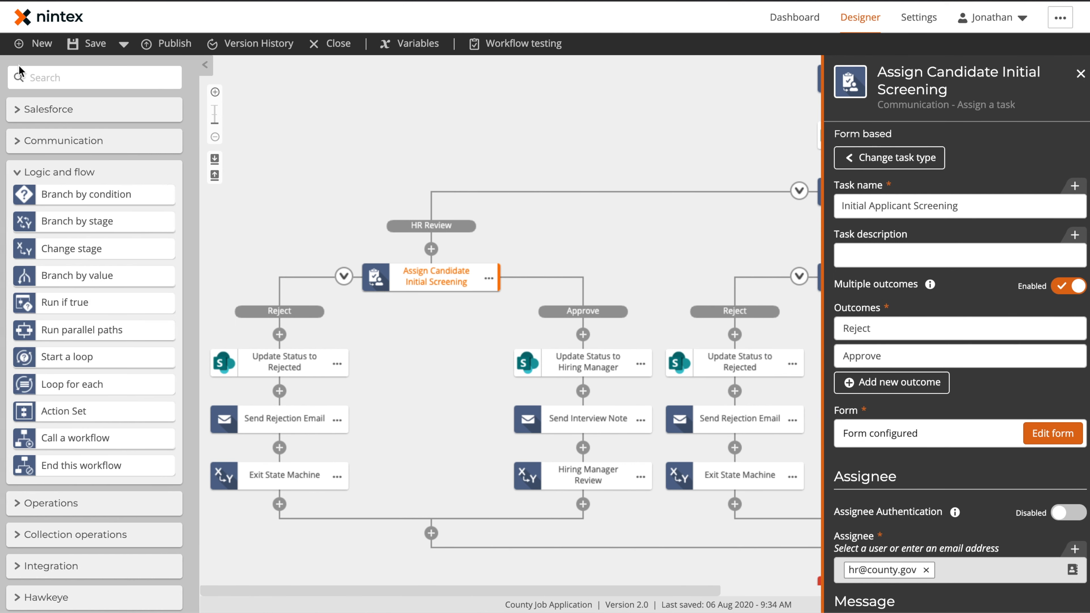
click(51, 140)
drag(88, 162, 429, 251)
click(441, 283)
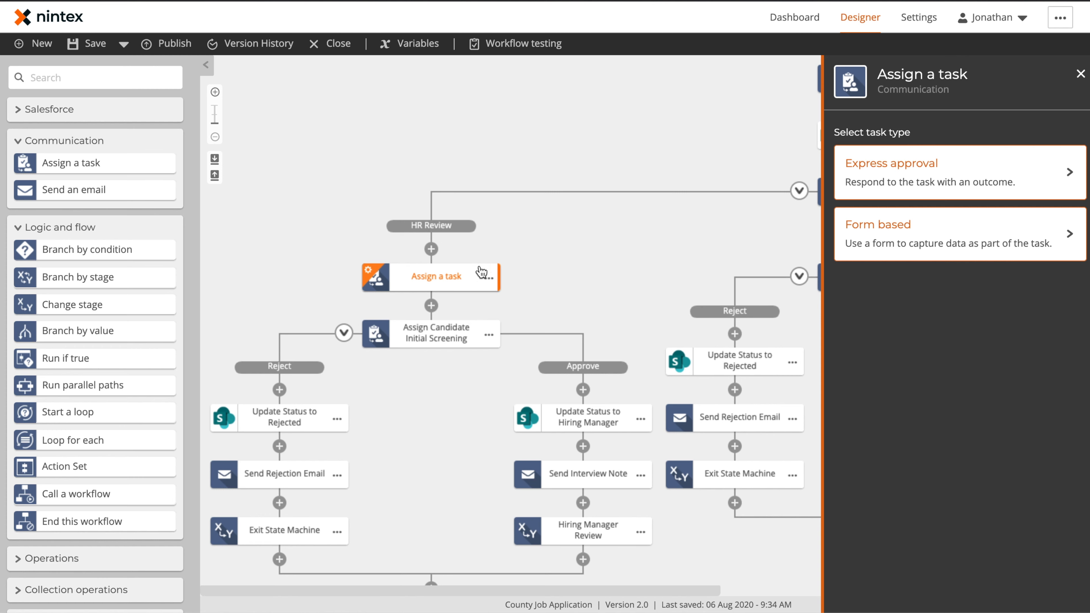
Open the Assign Candidate Initial Screening task's form and review its applicant information and employment history sections.
click(428, 328)
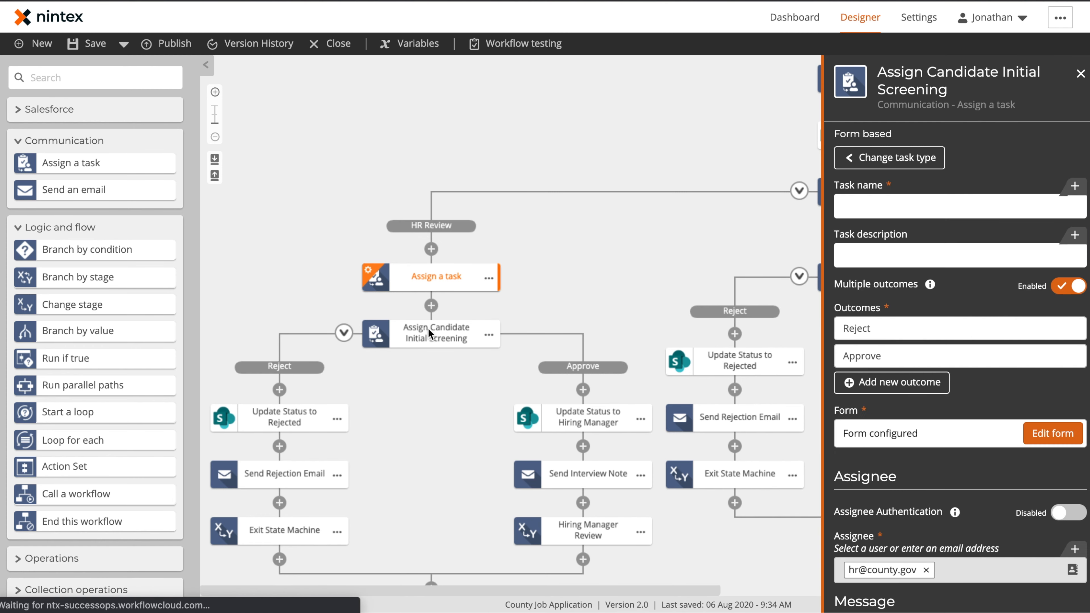
click(1034, 437)
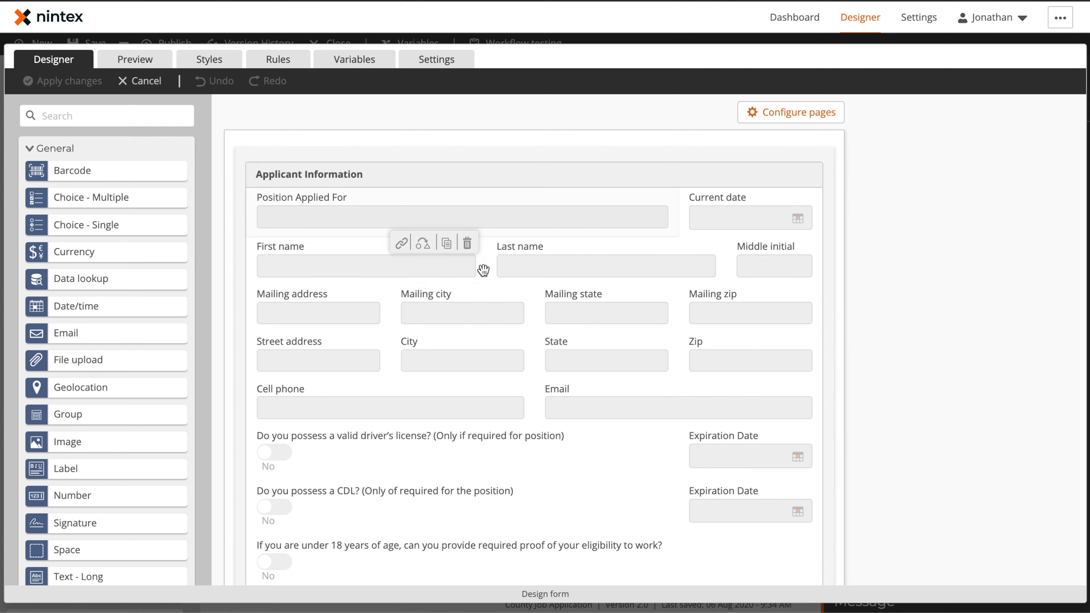
scroll(482, 270, down, 10)
scroll(483, 270, down, 6)
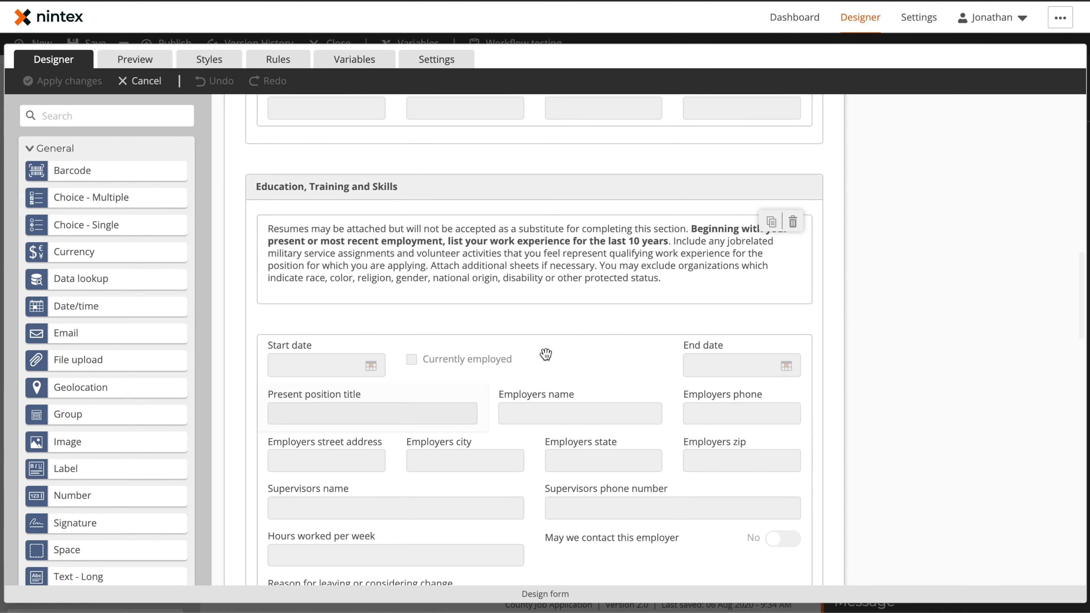
scroll(545, 354, down, 5)
scroll(545, 354, down, 2)
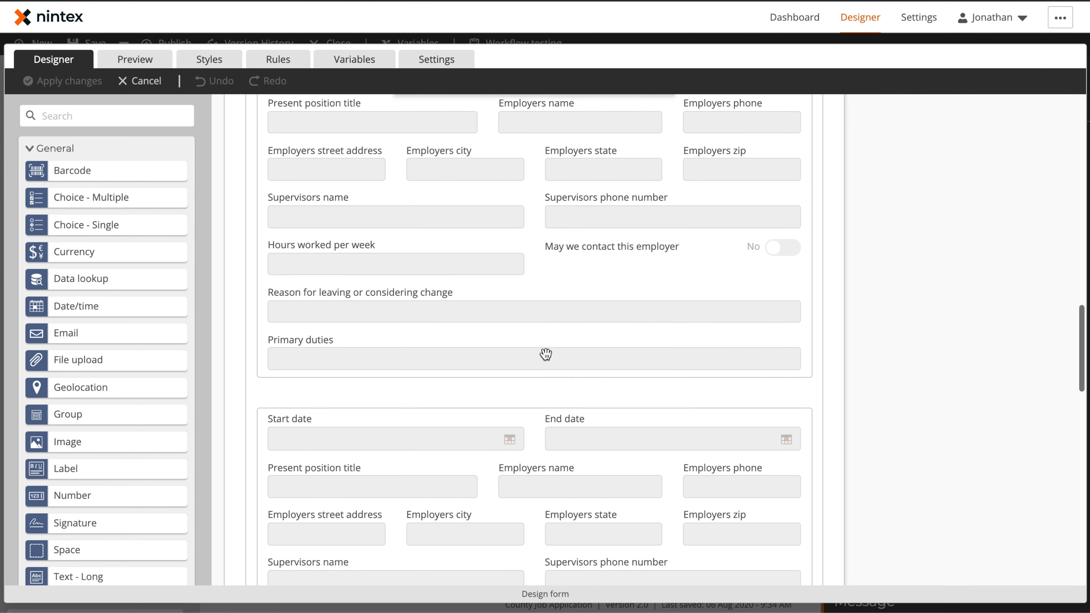
Examine the Start event variables available for the screening task form.
click(35, 148)
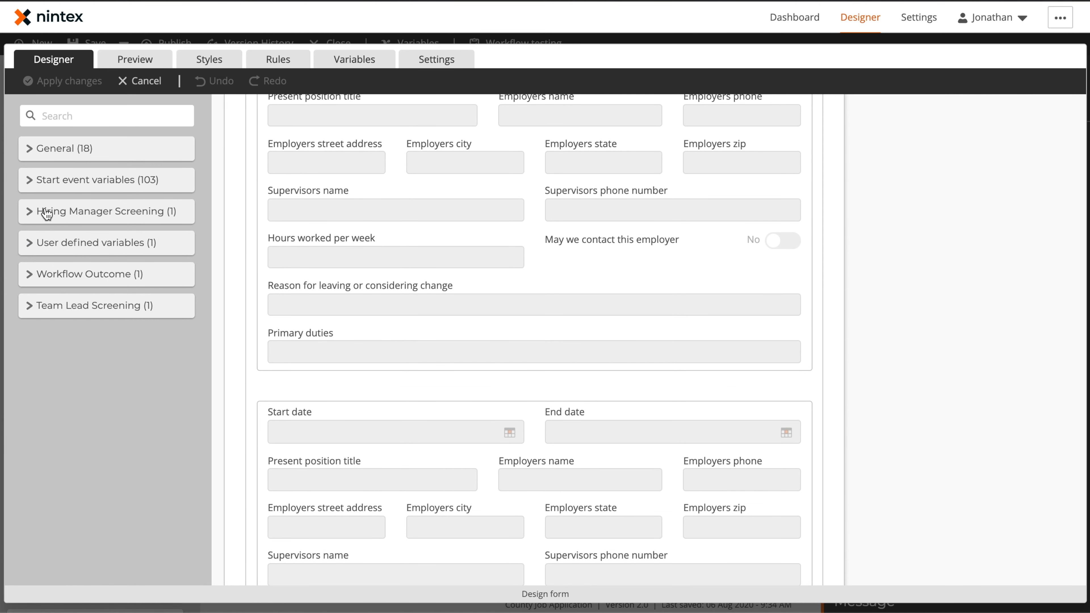
click(32, 188)
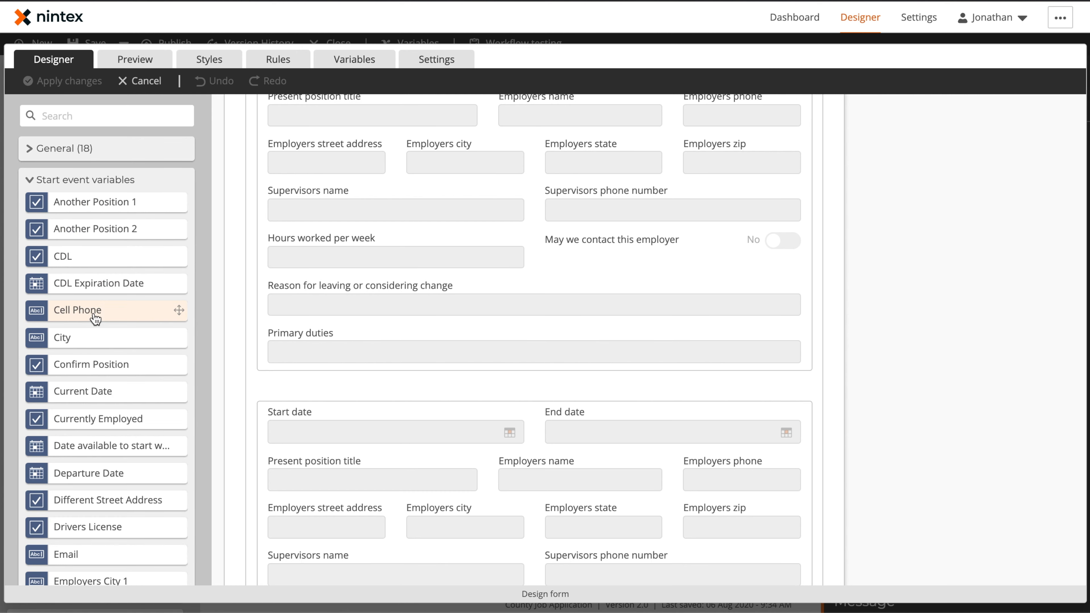
drag(139, 303, 495, 253)
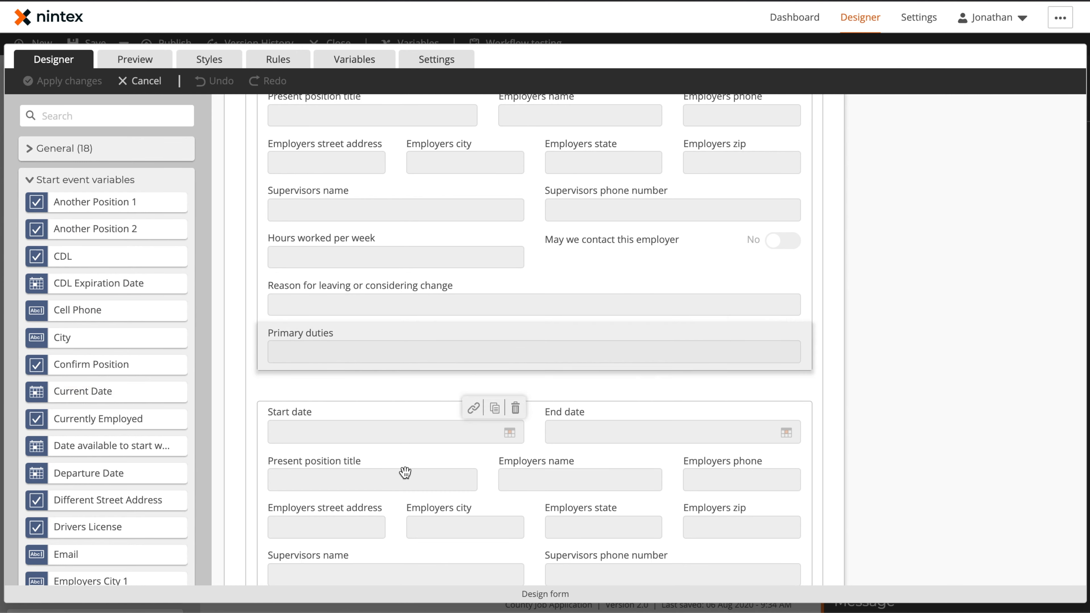
Review the screening form's References, Outcome and Reviewer Comments fields, and leave the form without changes.
scroll(404, 472, down, 10)
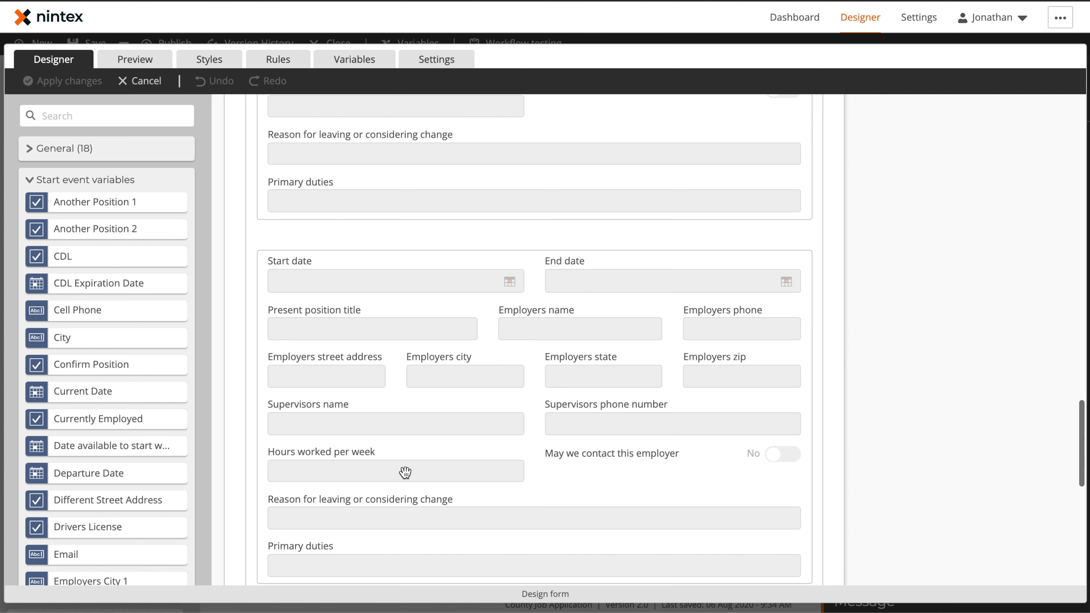
scroll(557, 422, down, 11)
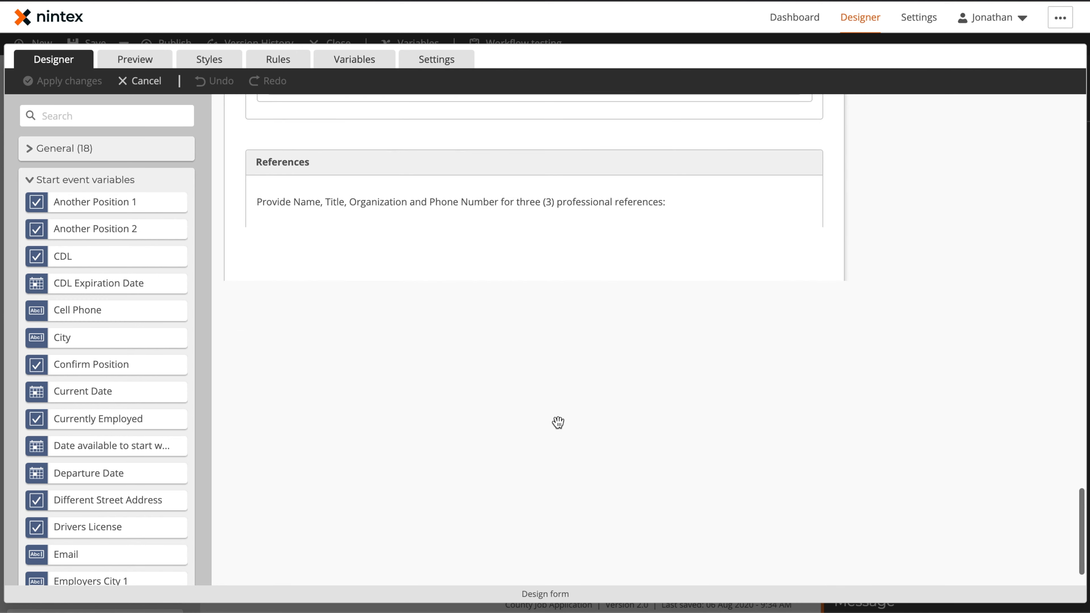
scroll(496, 393, down, 1)
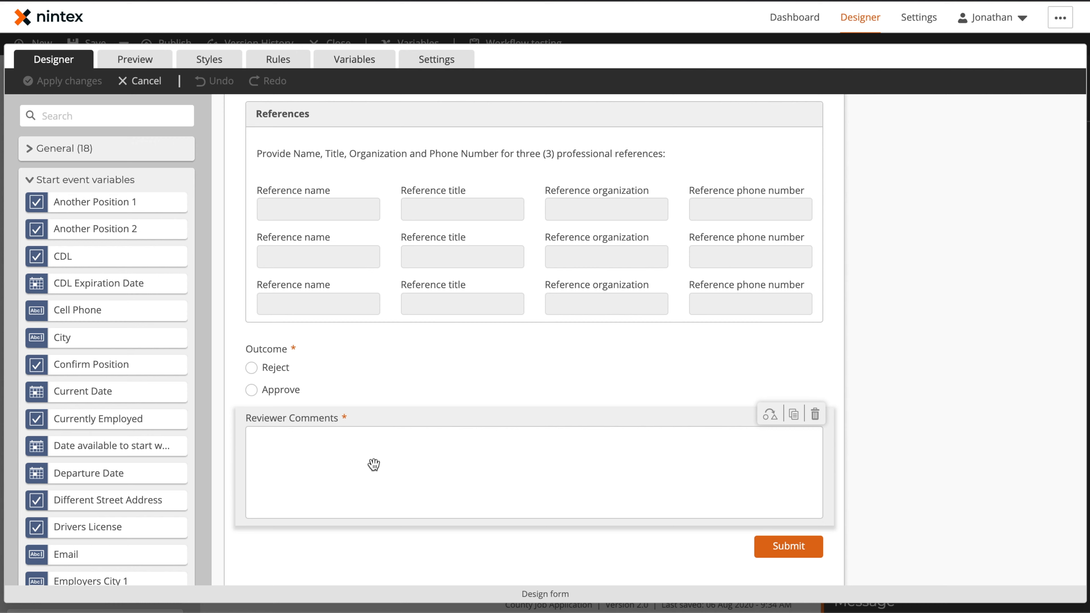
click(131, 81)
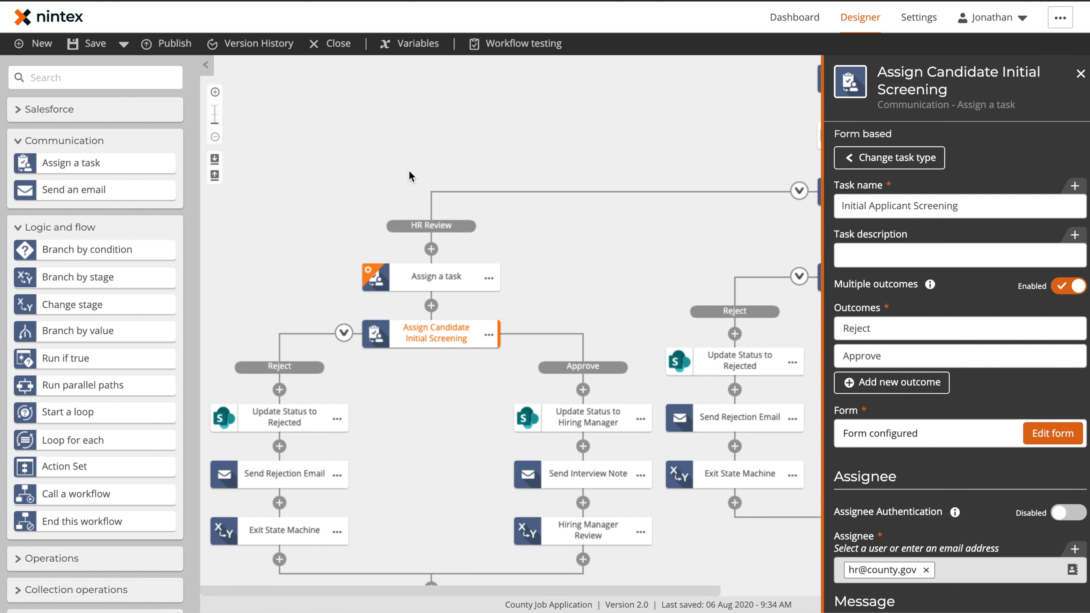
Open the Hiring Manager Review task's form and review its HR Comments, Outcome and Hiring Manager Comments fields.
click(557, 242)
drag(838, 318, 603, 309)
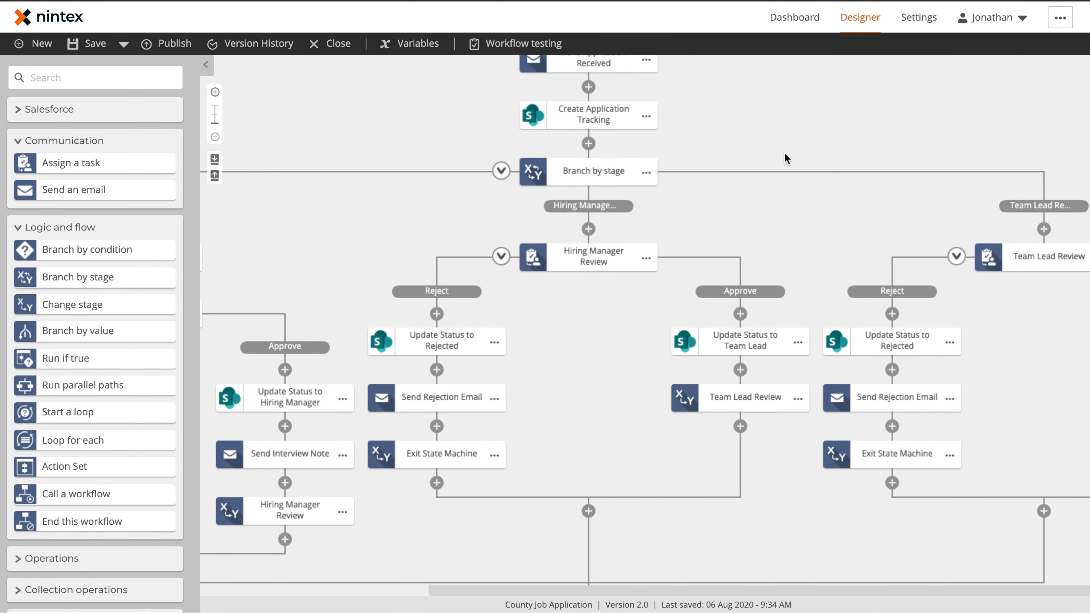
click(597, 260)
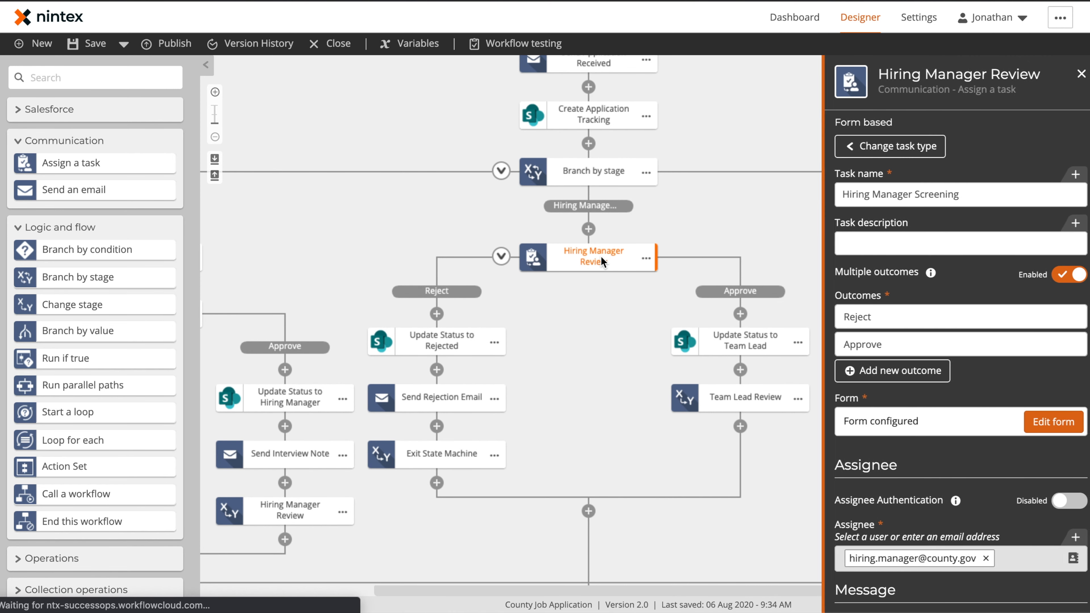
click(1065, 424)
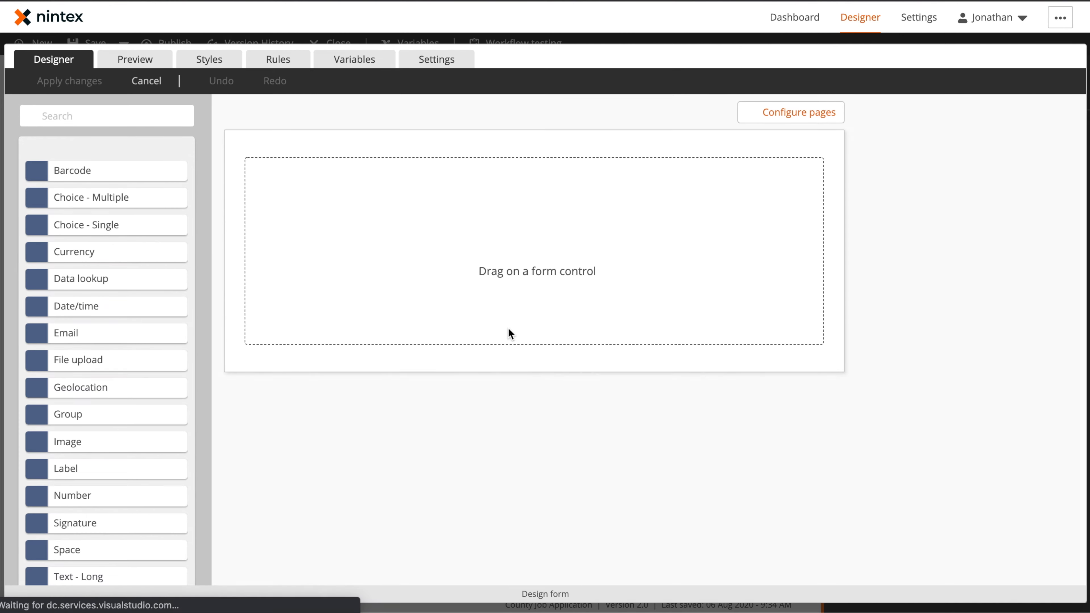
scroll(418, 352, down, 15)
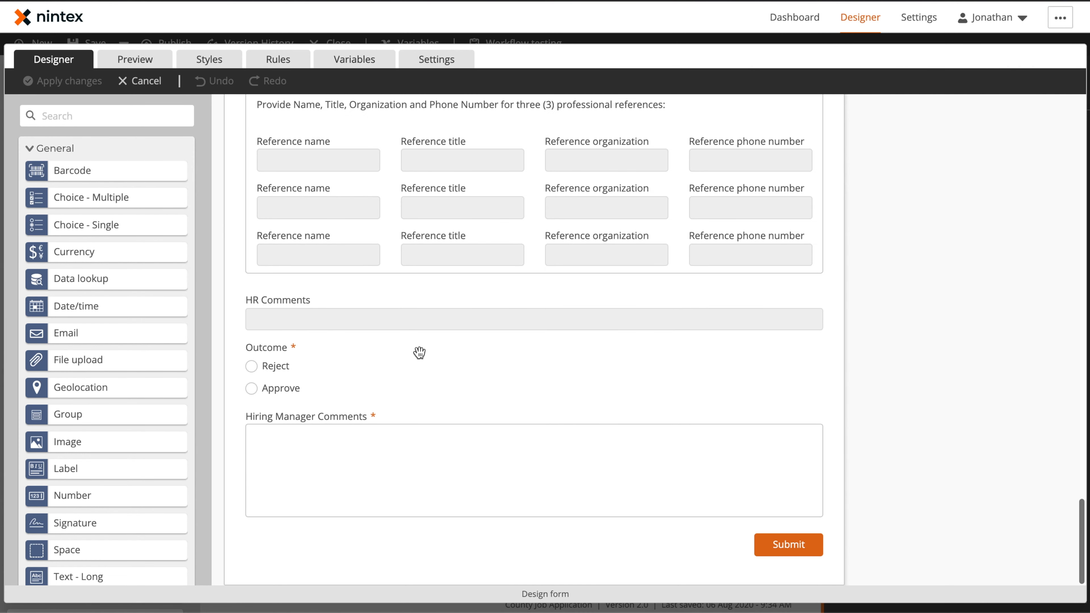
mouse_move(280, 312)
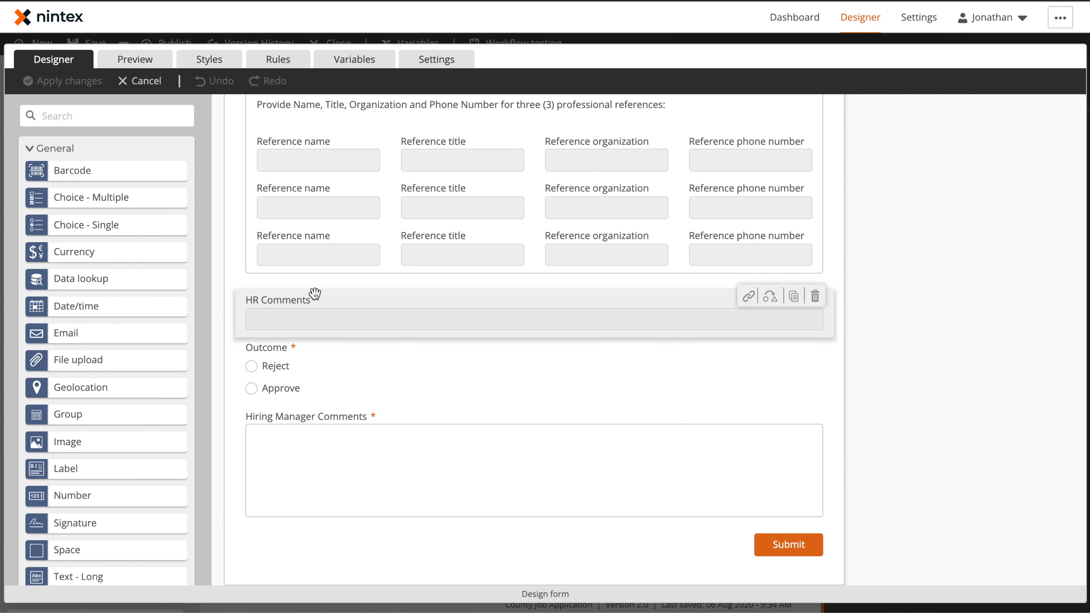
Examine the Workflow Outcome, Initial Applicant Screening and Team Lead Screening variables in the Hiring Manager Review form, and close it without changes.
click(30, 149)
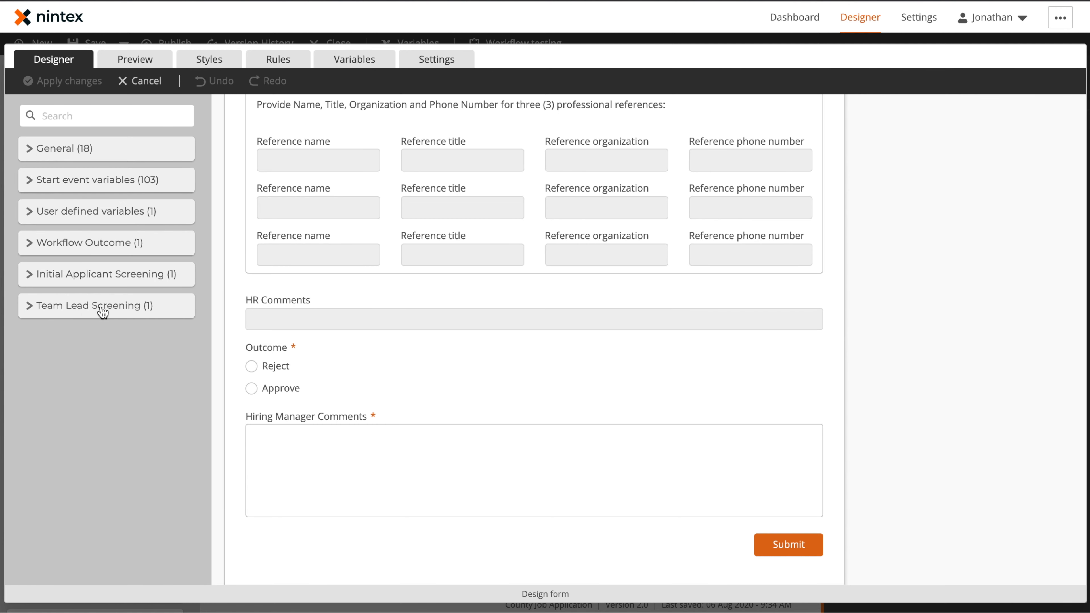
click(63, 246)
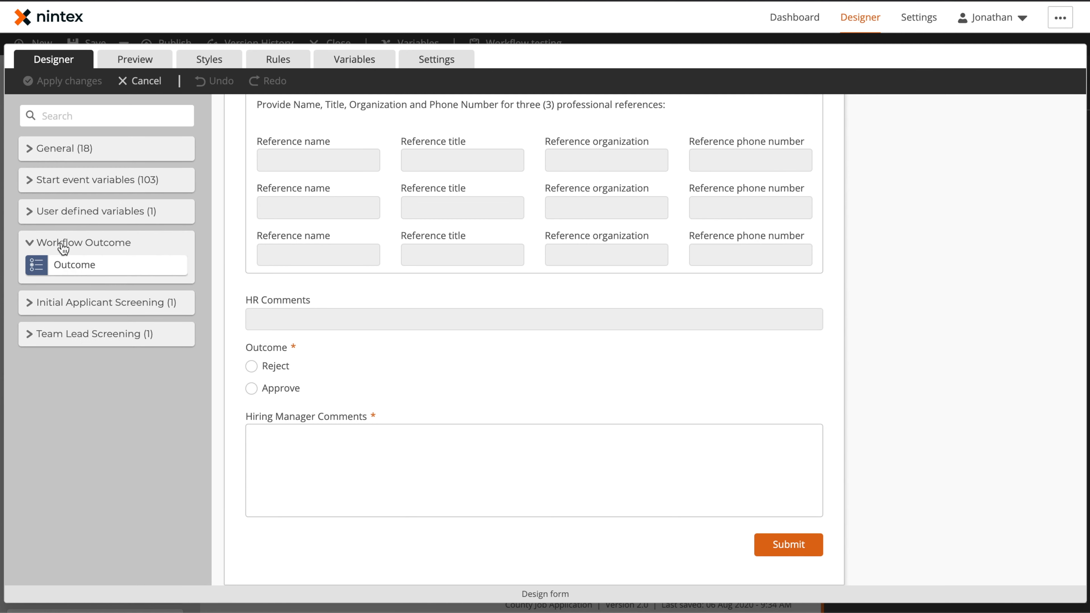
click(43, 303)
click(49, 367)
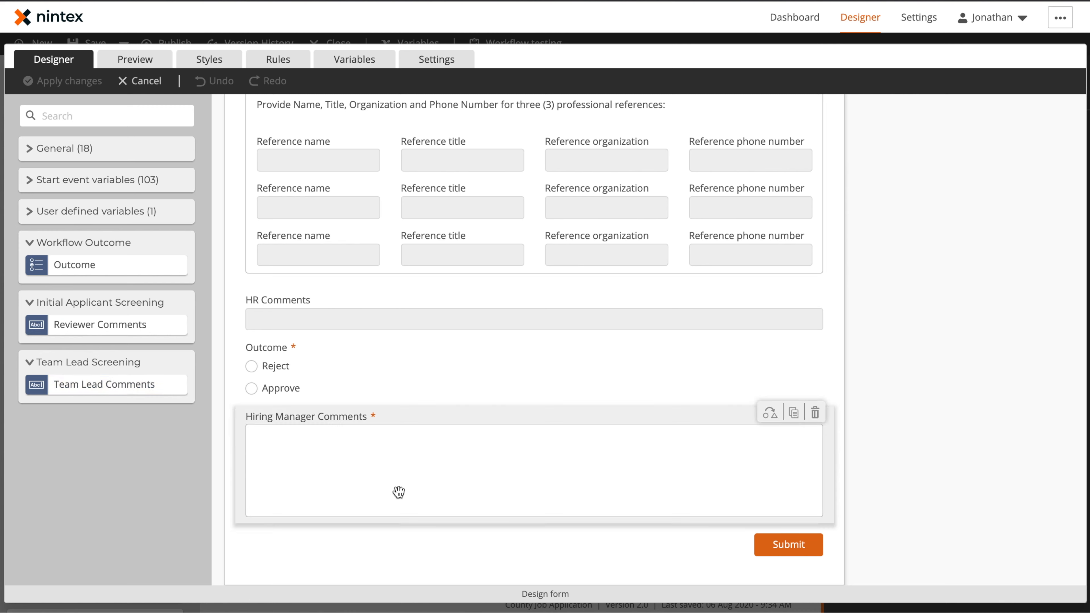
click(139, 82)
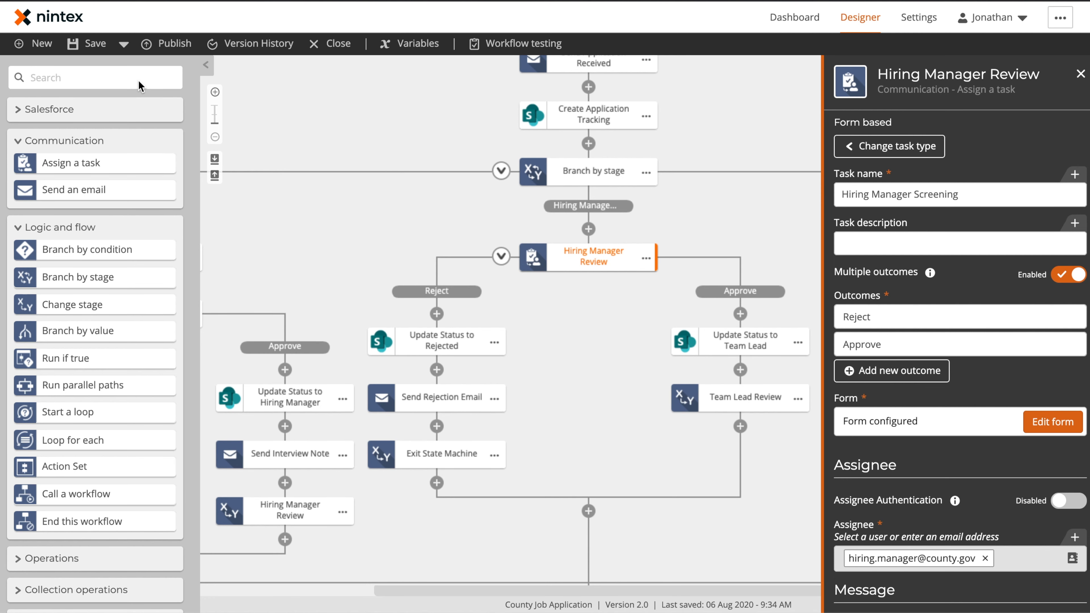
Delete the unconfigured Assign a task action from the HR Review branch.
click(399, 267)
drag(332, 259, 784, 223)
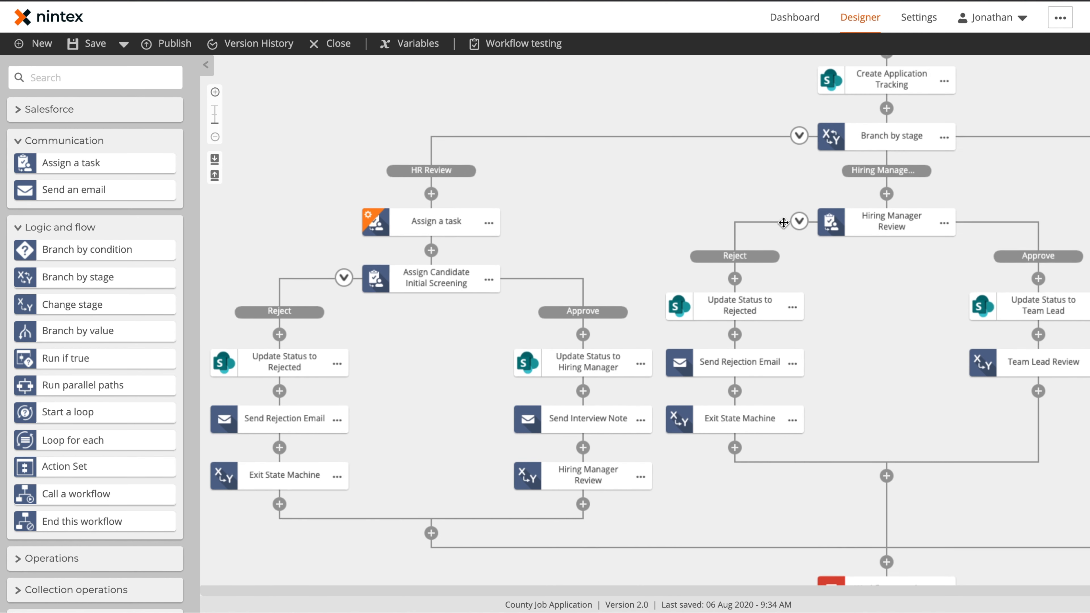
click(489, 223)
click(520, 310)
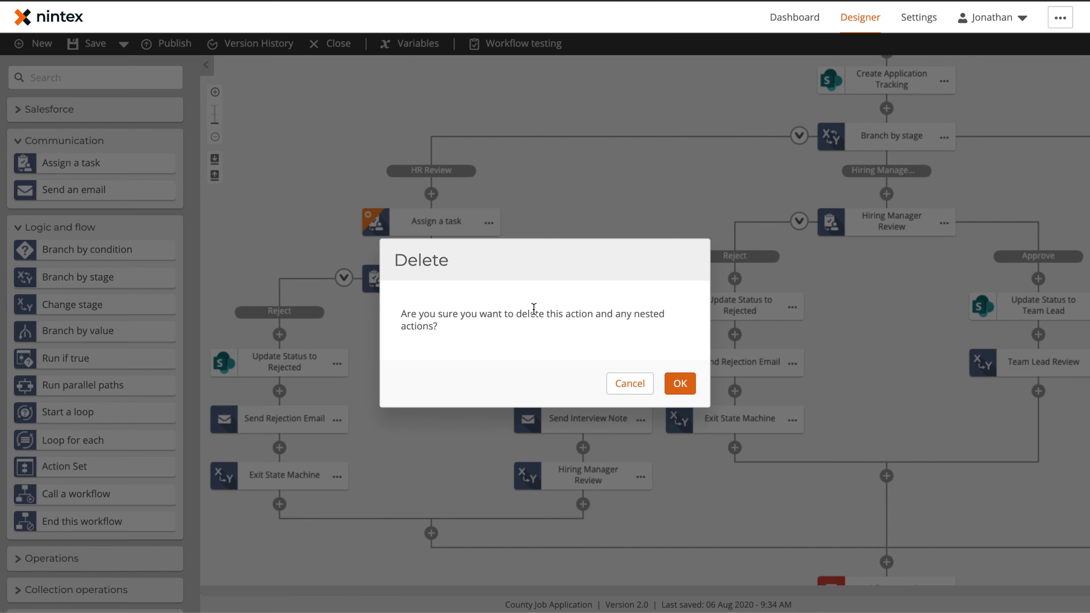
click(680, 383)
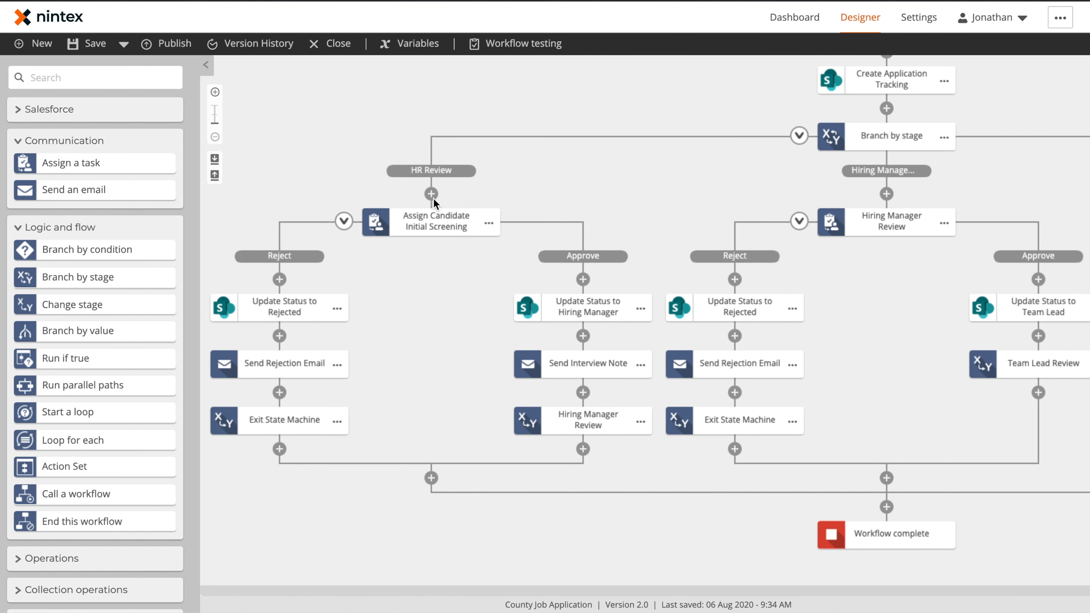
Compare the Item ID and Status settings of HR Review's Update Status to Rejected action with the item ID stored by Create Application Tracking.
click(291, 307)
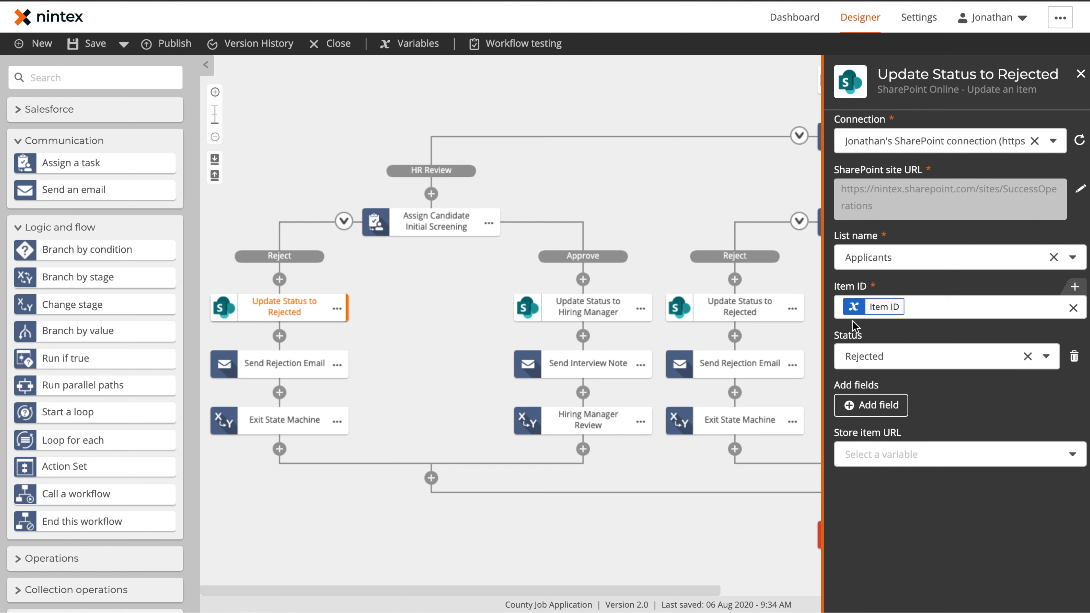
click(585, 223)
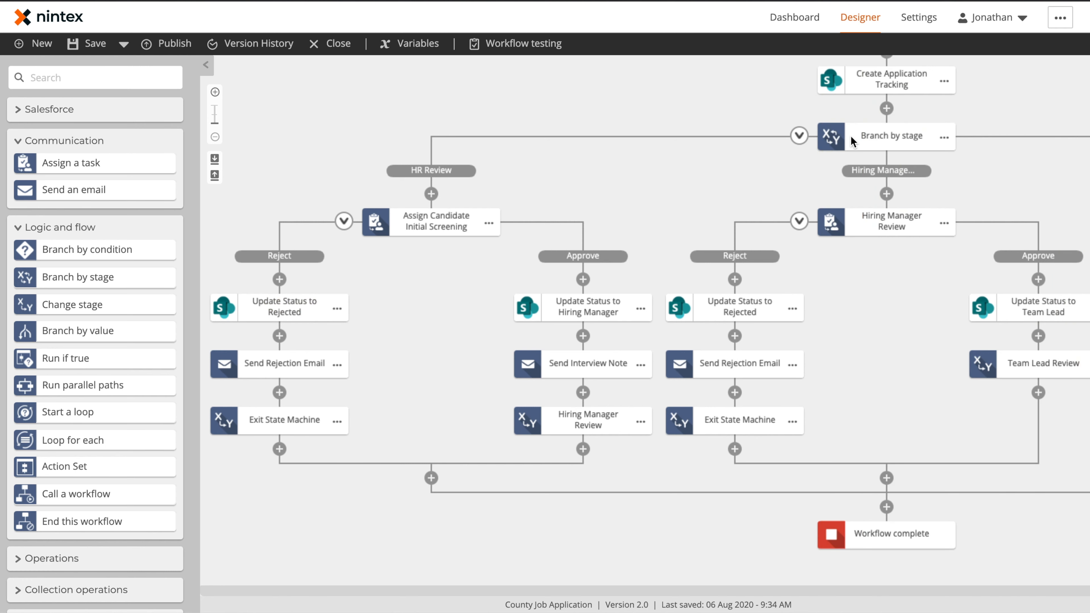
click(893, 81)
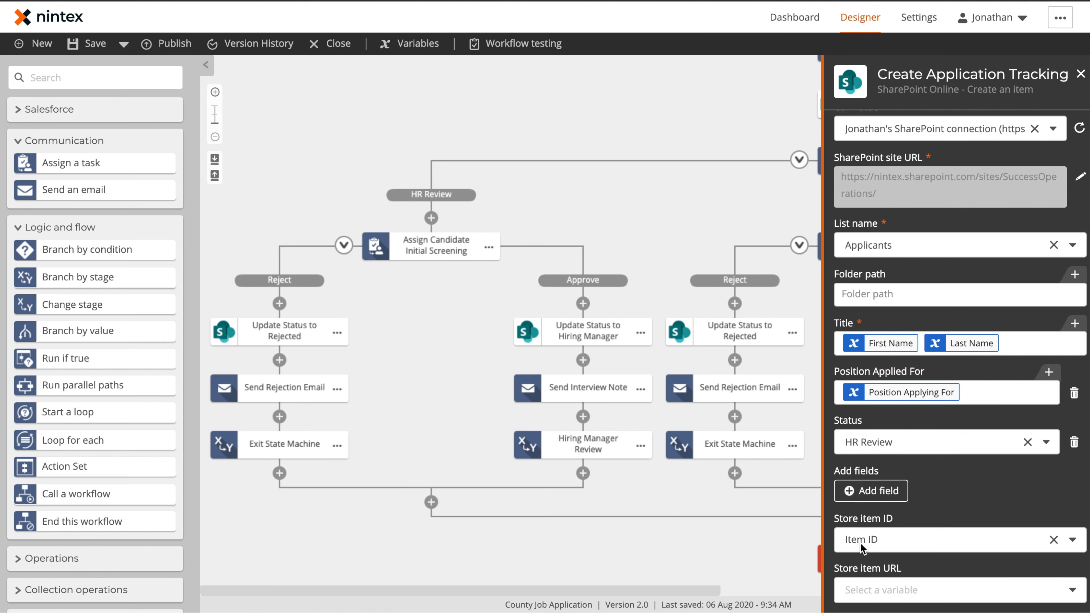
click(311, 331)
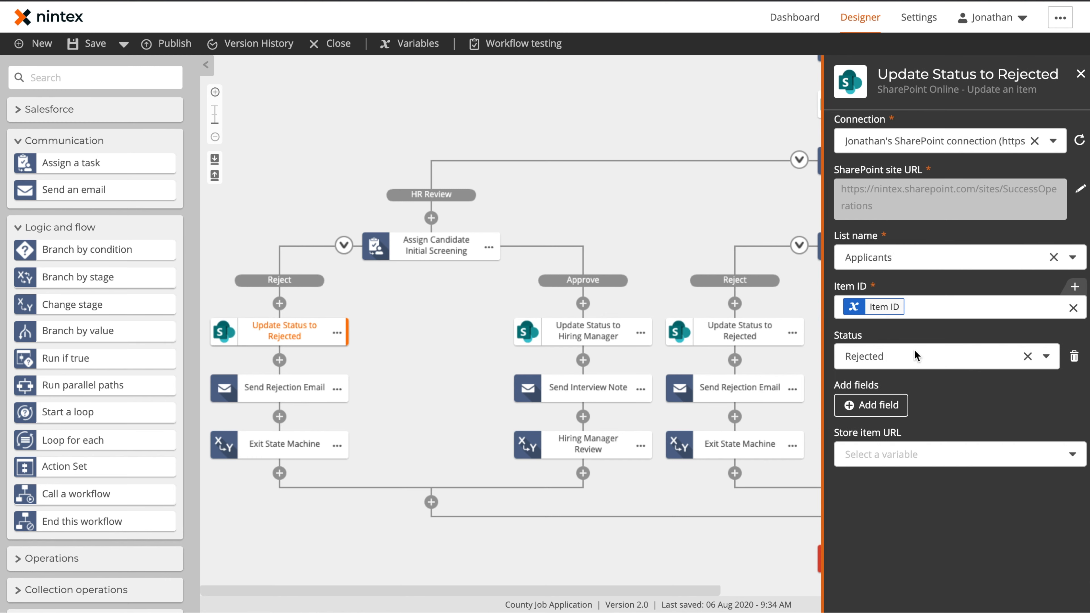
Review the Send Rejection Email message and the Exit State Machine next stage in HR Review's Reject branch, and close the settings.
click(267, 388)
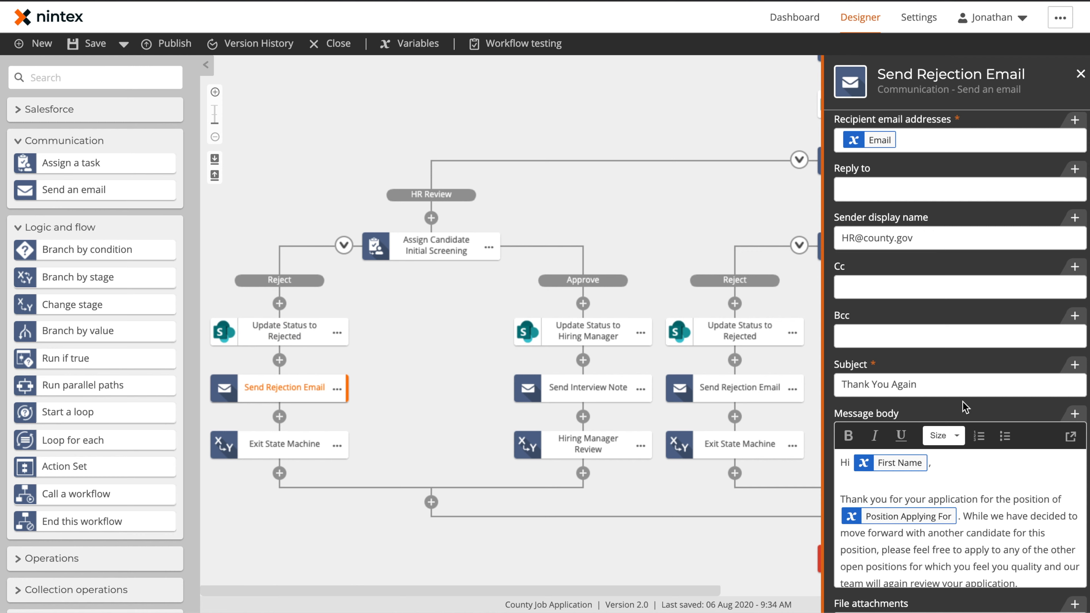
scroll(954, 397, down, 1)
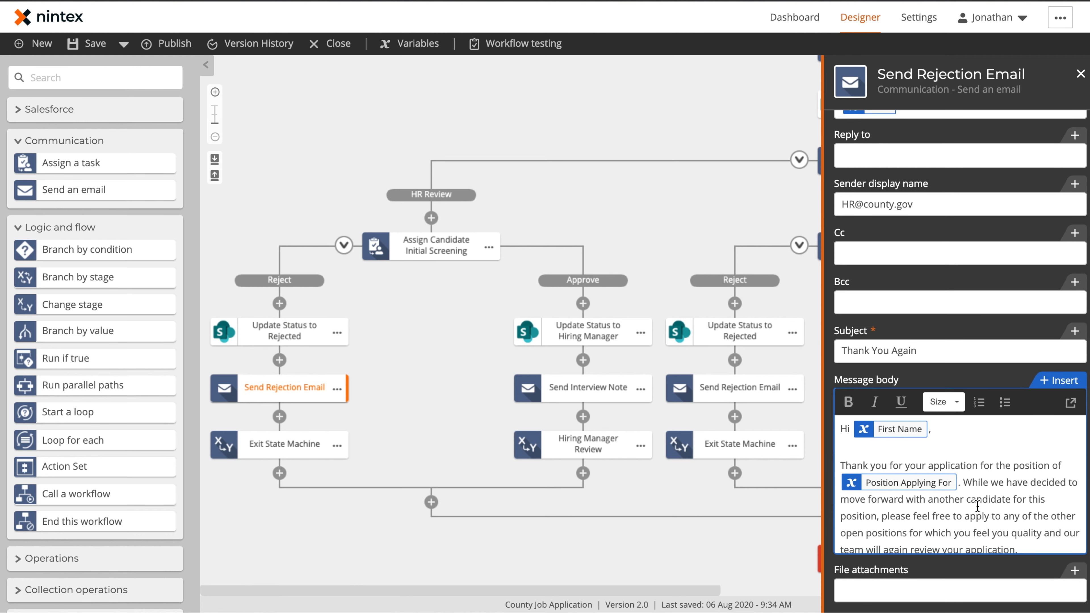
scroll(977, 506, down, 2)
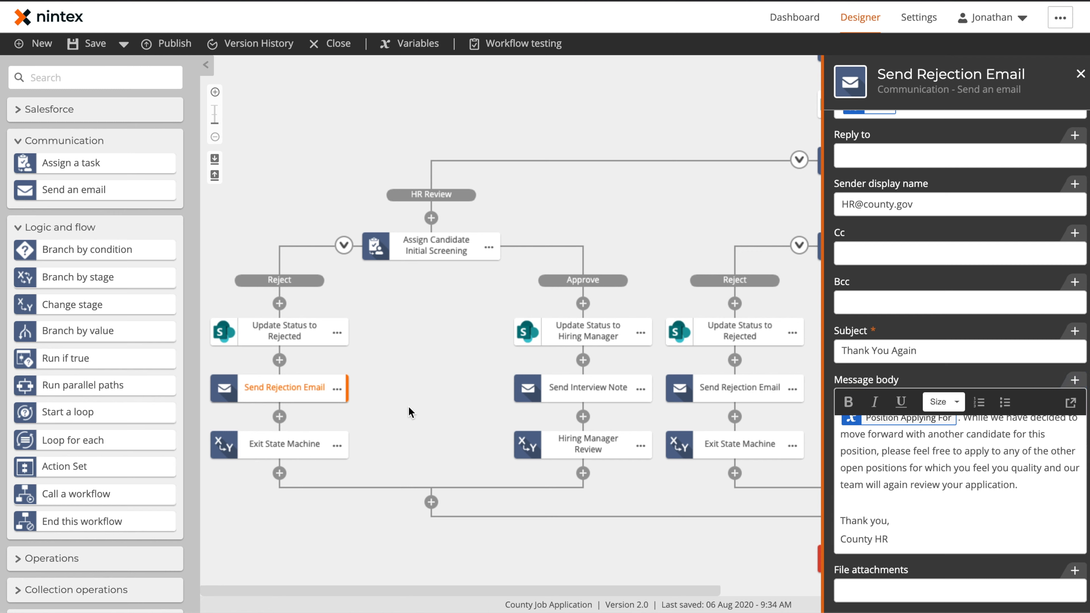
click(272, 446)
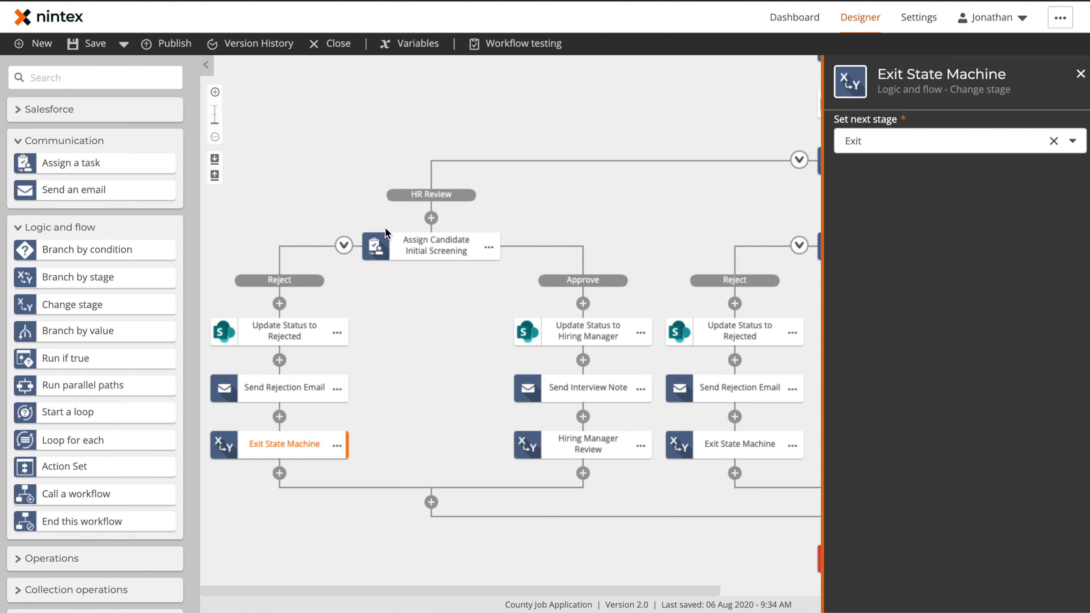
click(587, 212)
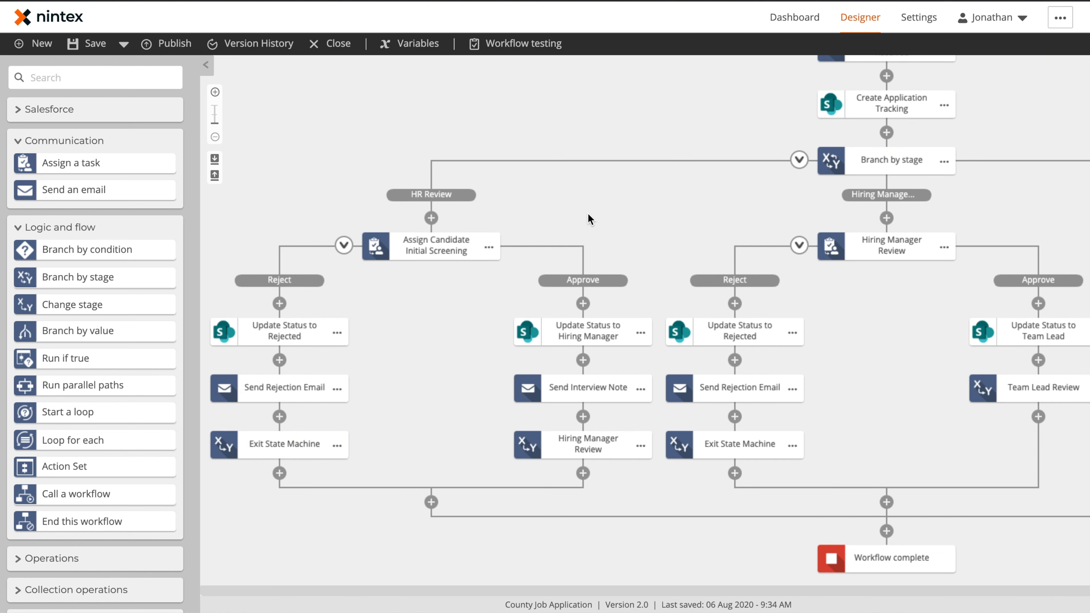
Examine the status update, the Send Interview Note message and the next-stage setting in HR Review's Approve branch, and close the settings.
click(582, 335)
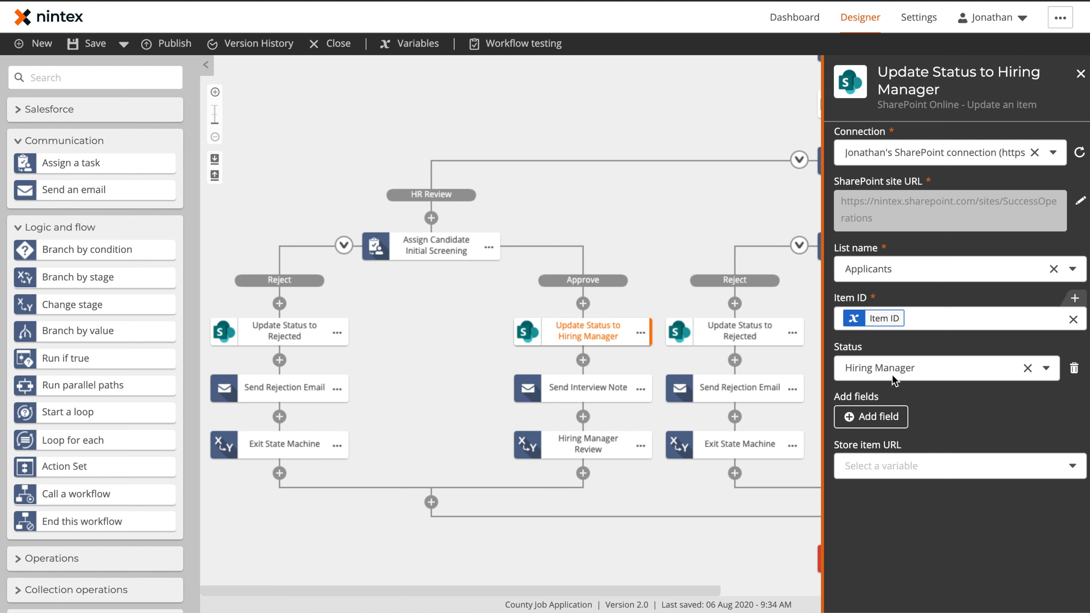
click(586, 387)
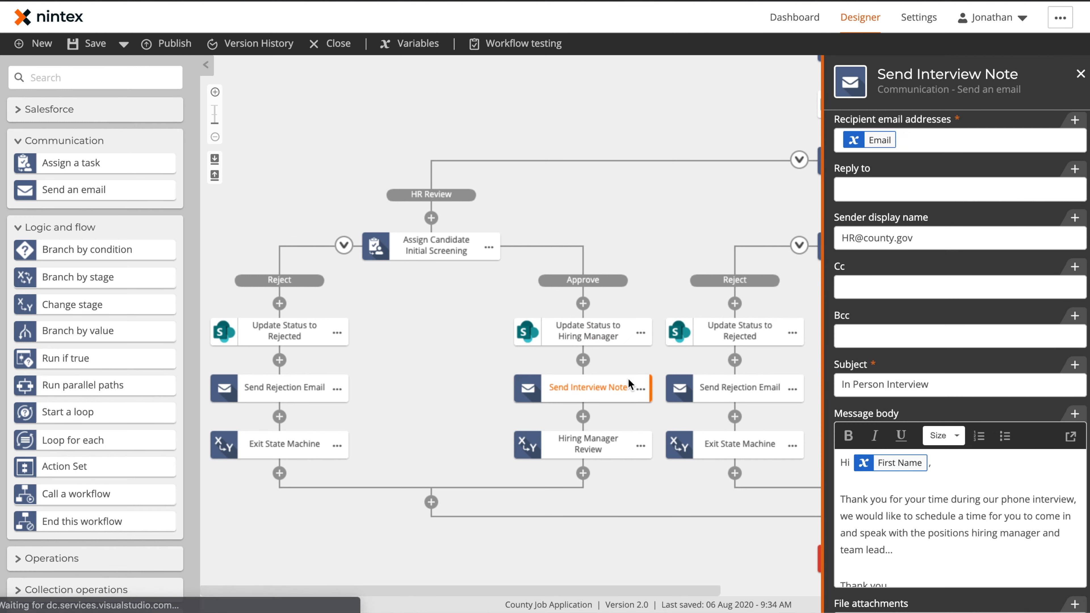
scroll(986, 507, down, 2)
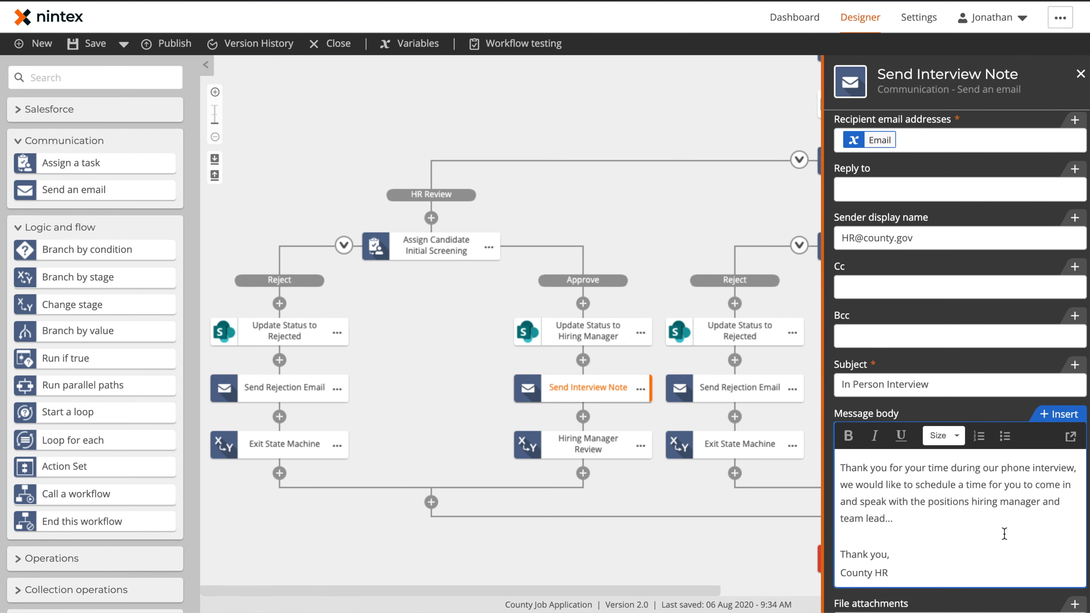
click(586, 448)
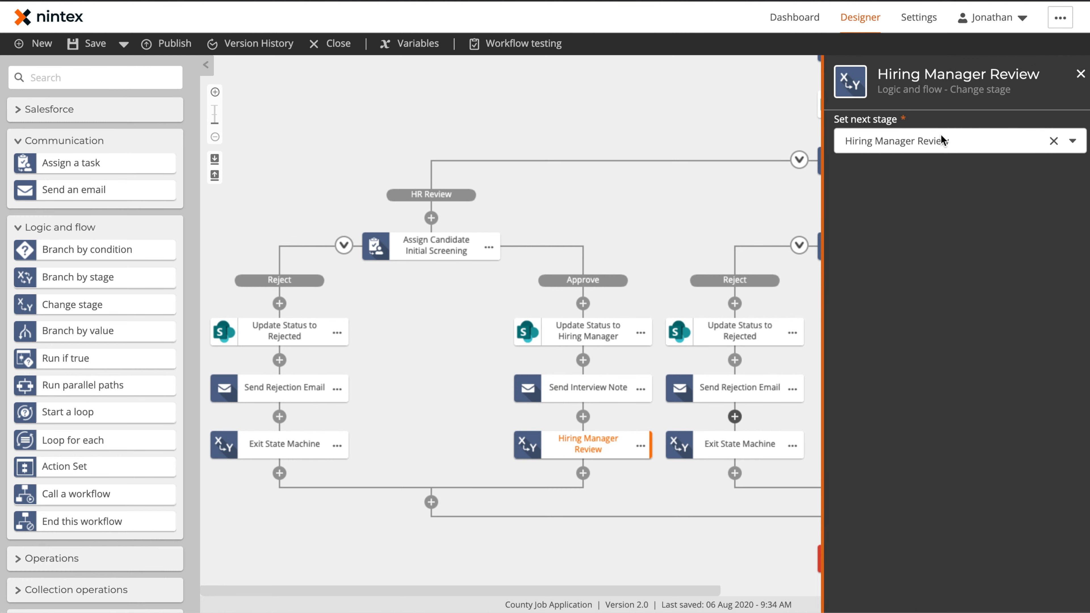
click(727, 193)
Set the Status to Team Lead in the Update Status to Team Lead action, and check the next stage set by Team Lead Review.
drag(799, 215, 565, 200)
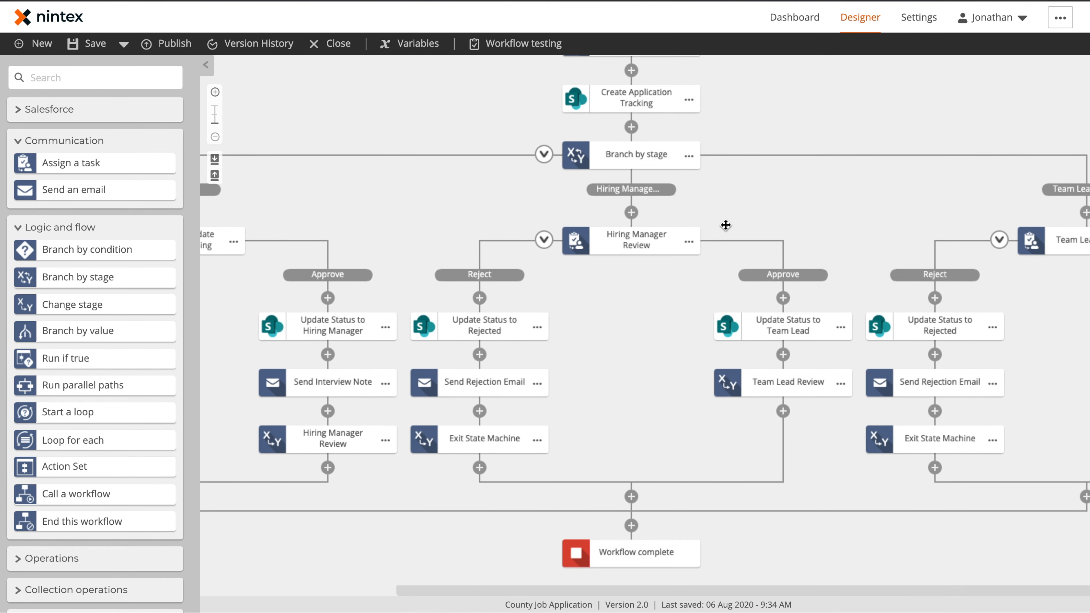
drag(722, 223, 688, 225)
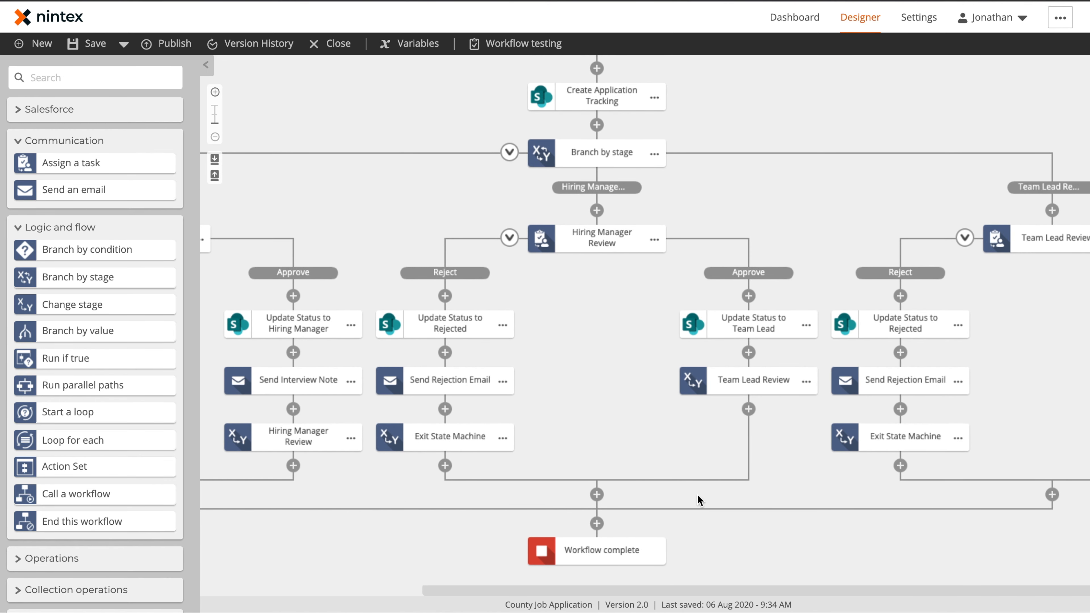
drag(1028, 369, 887, 375)
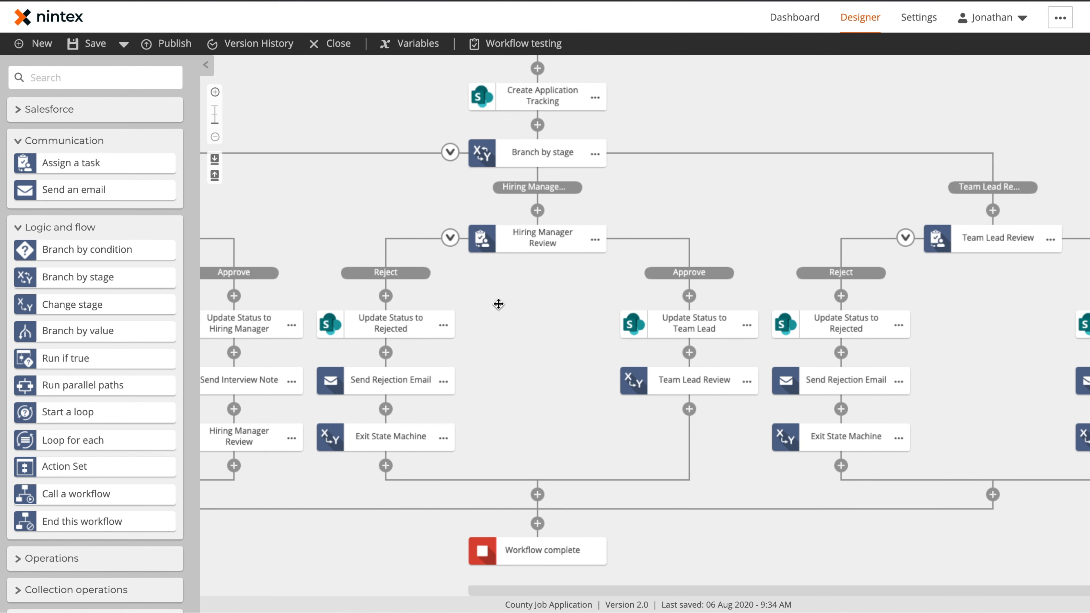
drag(498, 304, 538, 304)
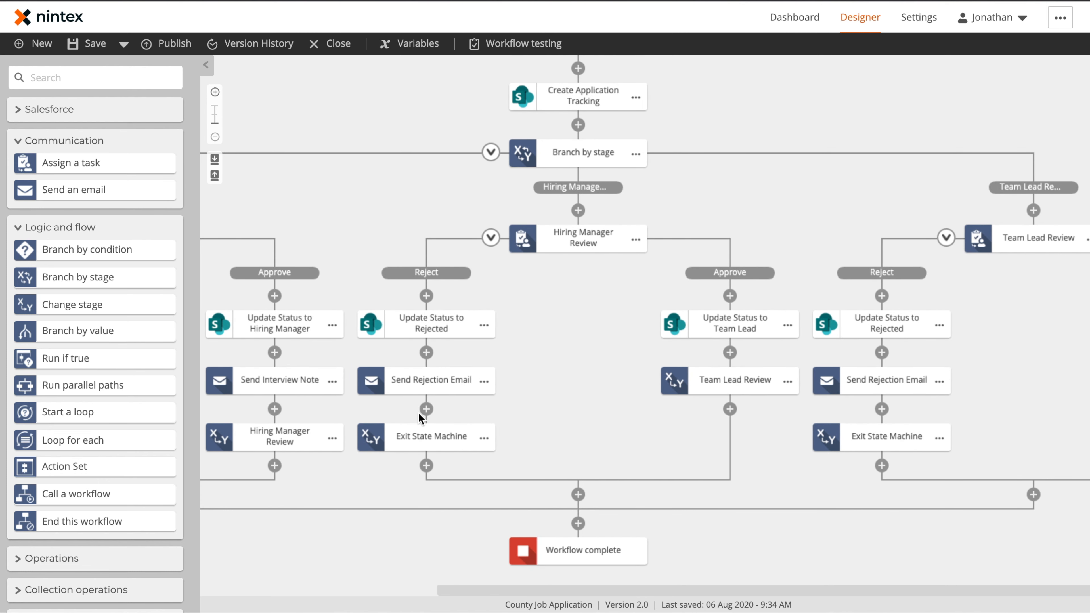
click(742, 319)
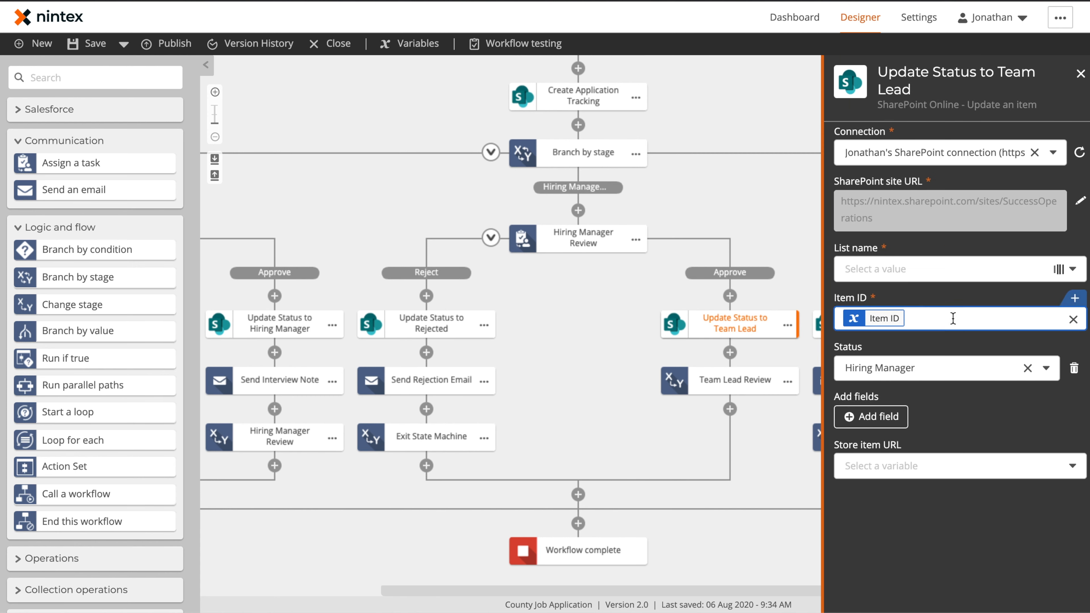
click(872, 367)
click(907, 489)
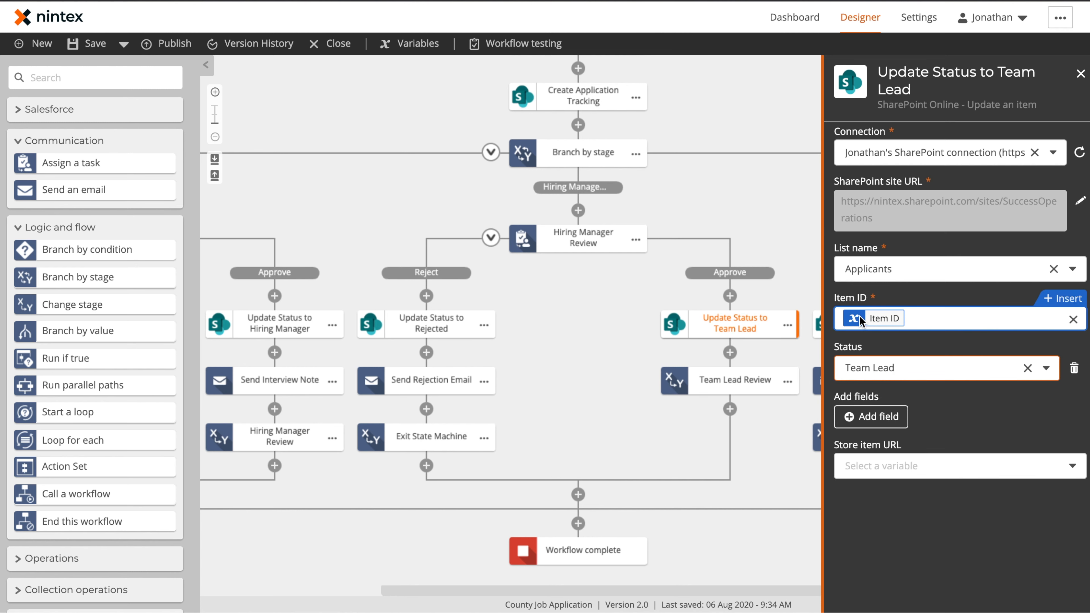
click(741, 380)
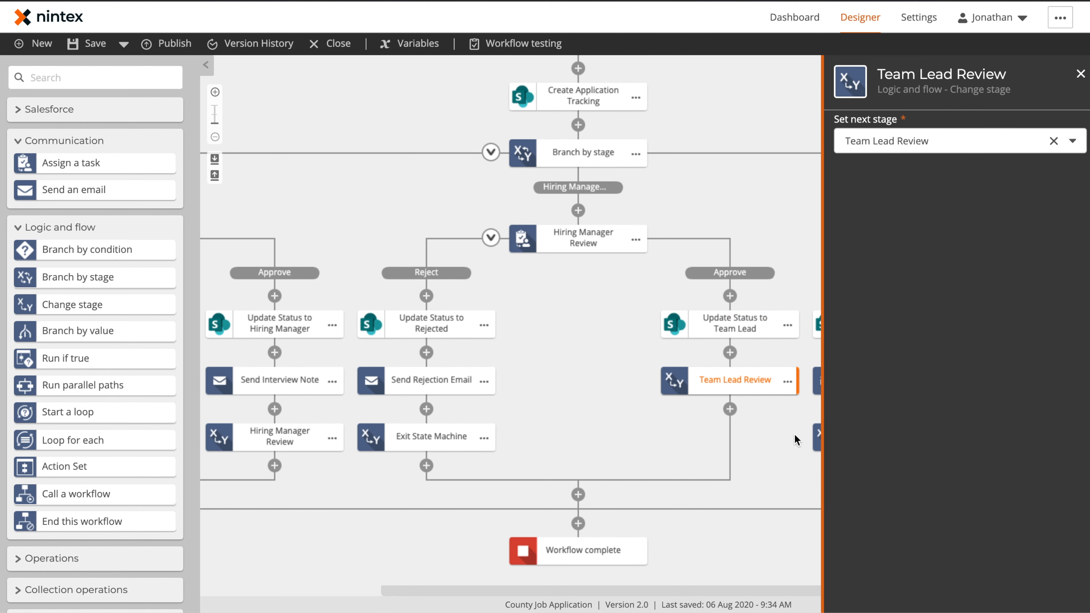
click(786, 479)
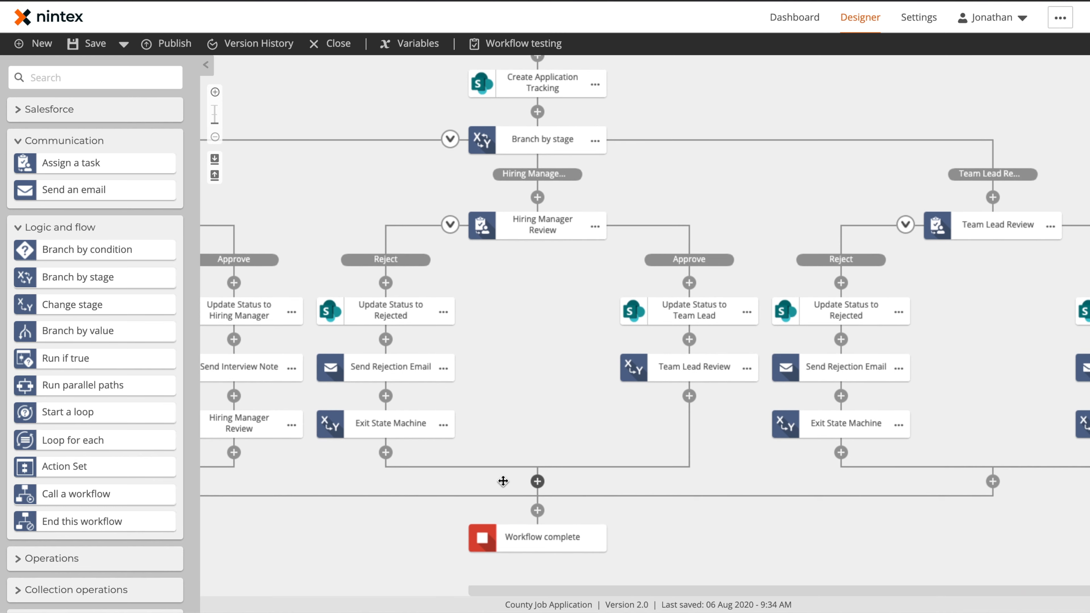
Review the status update and Exit State Machine settings in Team Lead Review's Approve branch, and return to the workflow's start.
scroll(754, 341, down, 1)
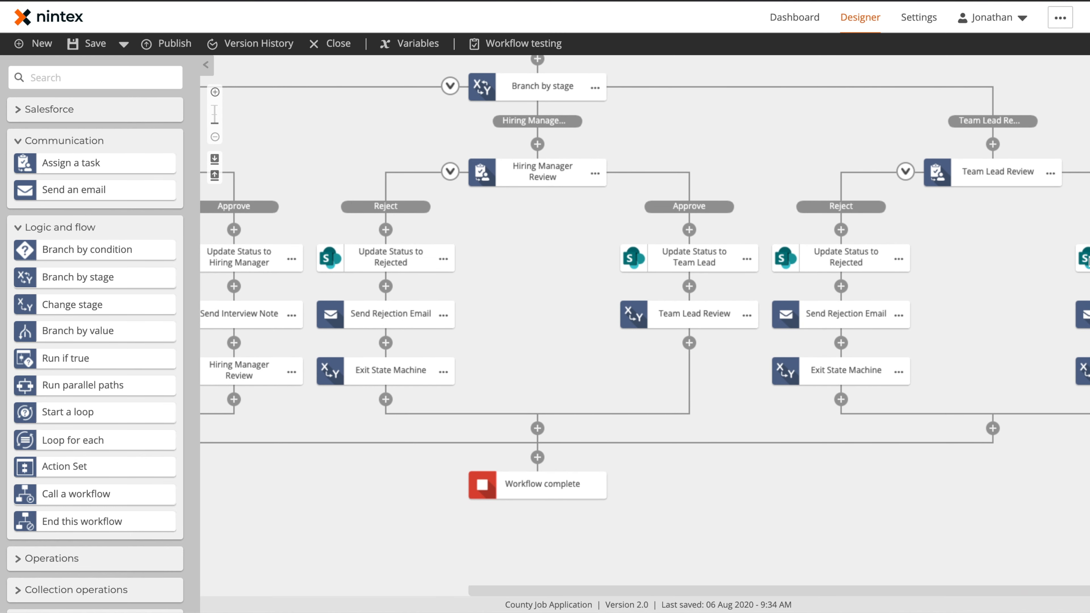
click(1085, 259)
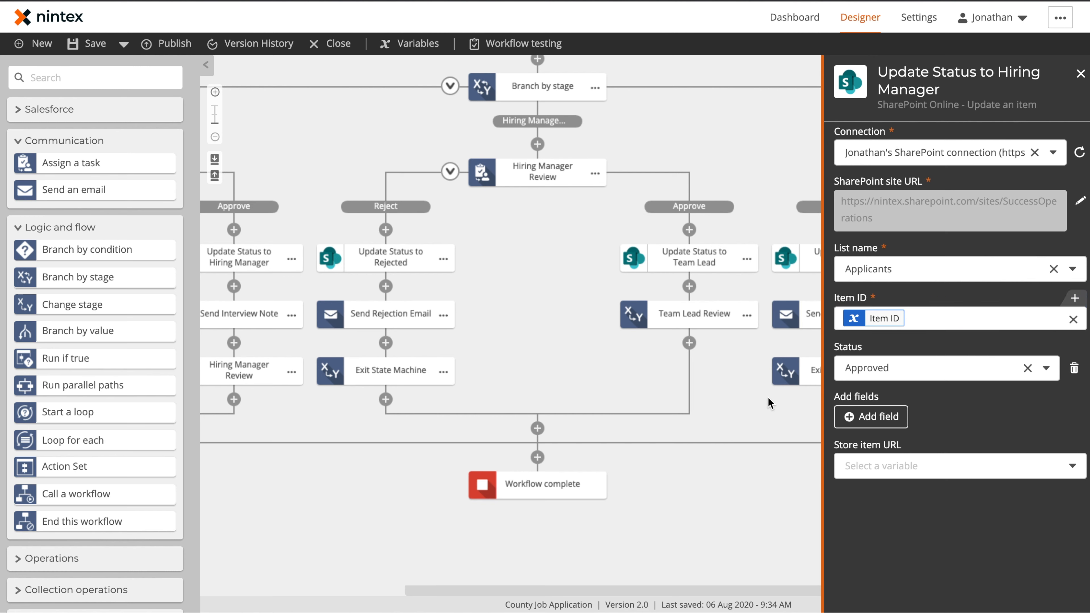
click(724, 415)
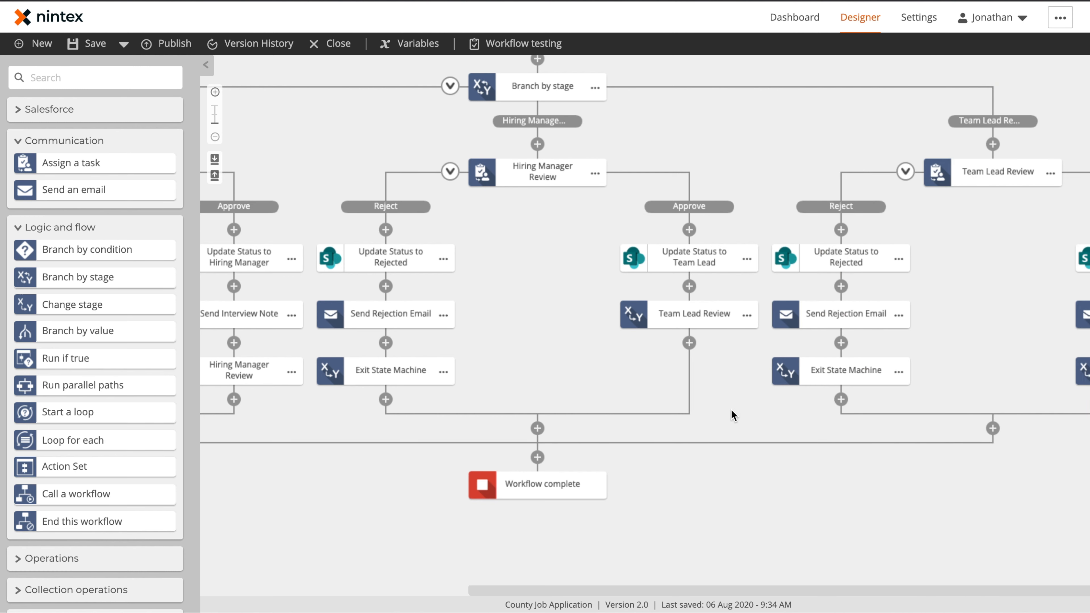
click(1082, 373)
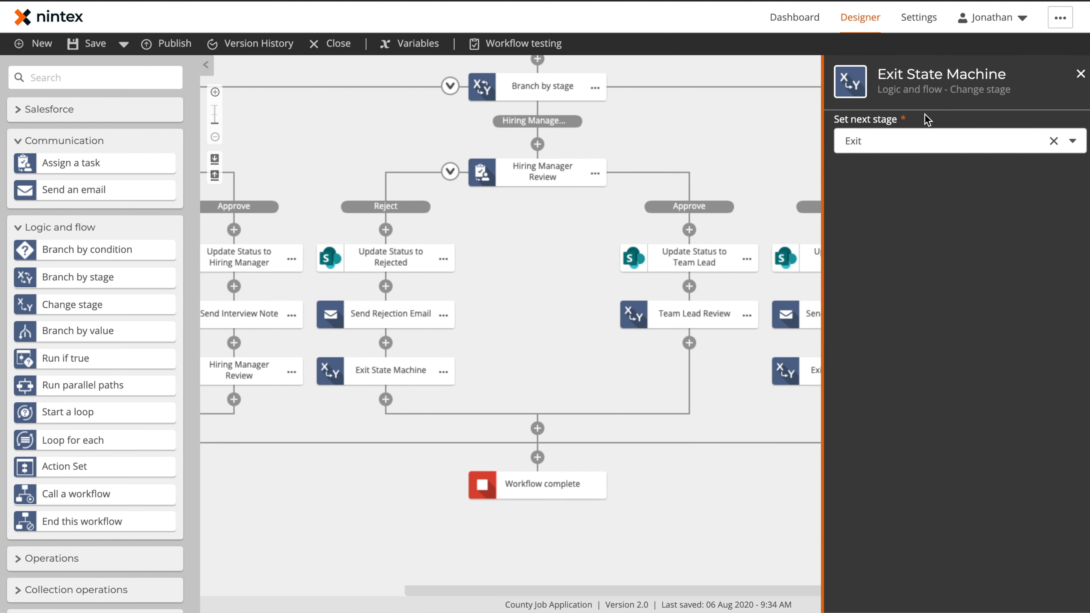
click(710, 489)
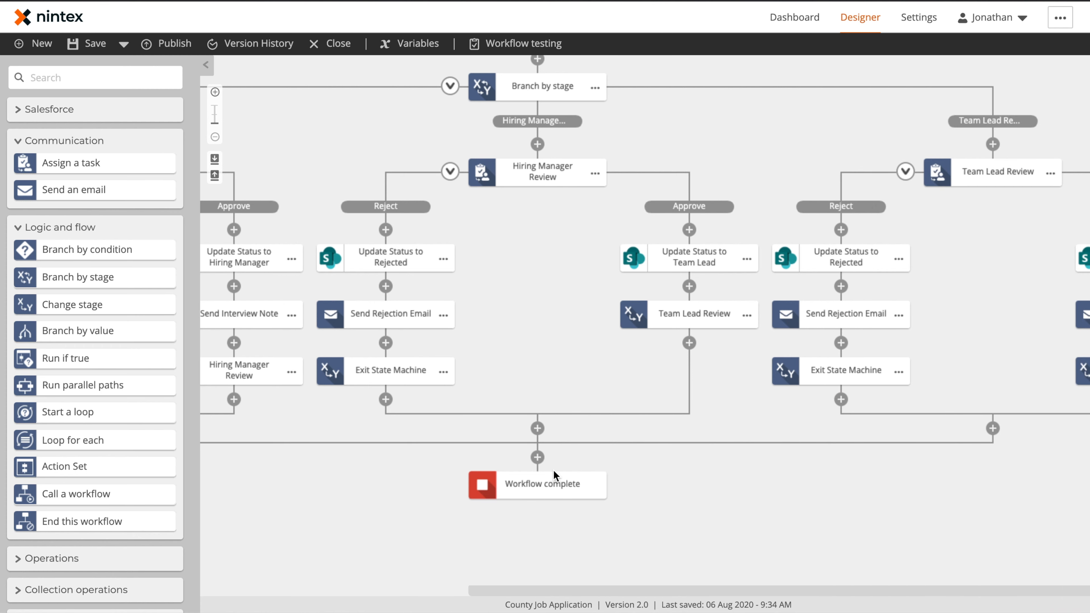
drag(567, 281, 633, 496)
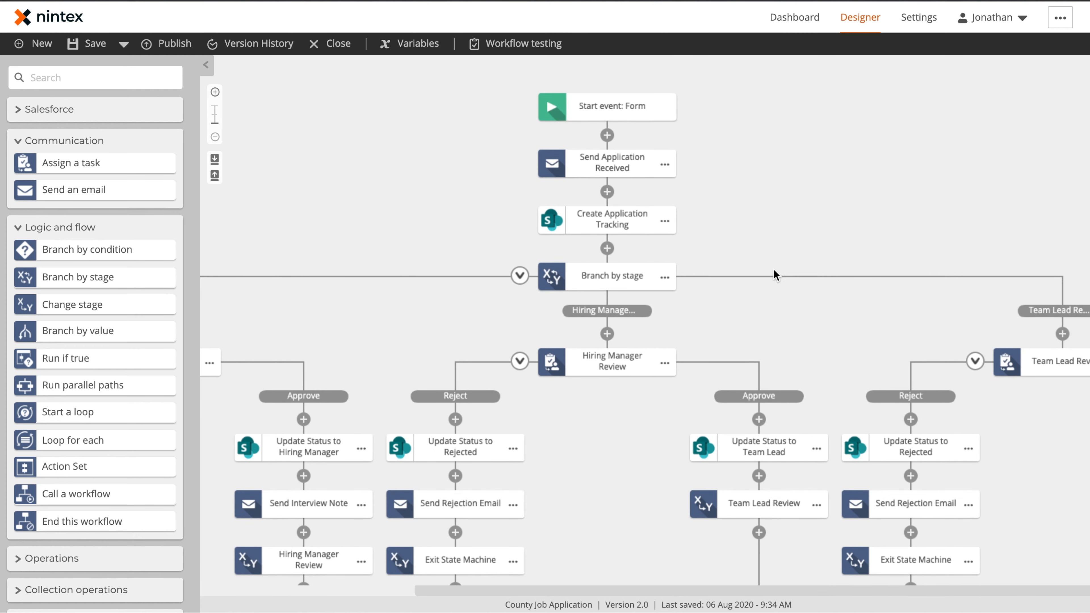